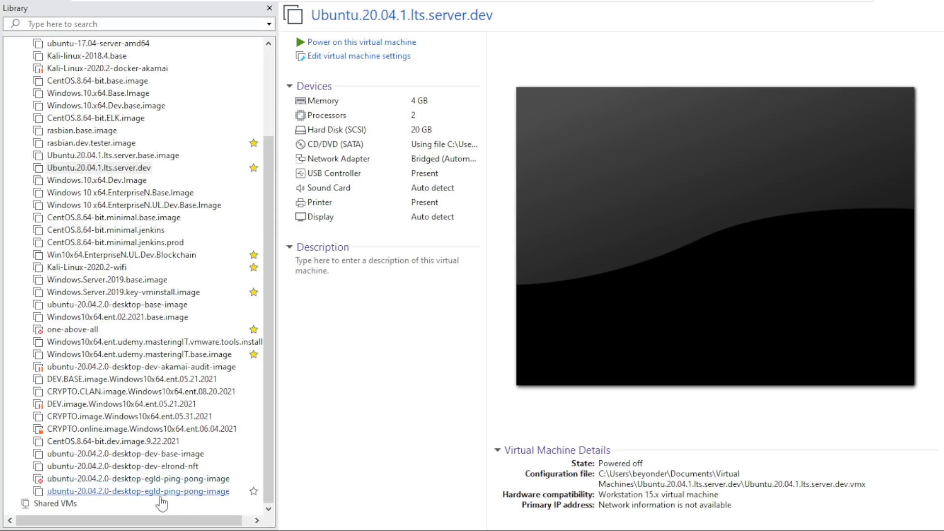
Show the details of the last ubuntu-20.04.2.0-desktop-egld-ping-pong-image virtual machine in the library.
click(199, 492)
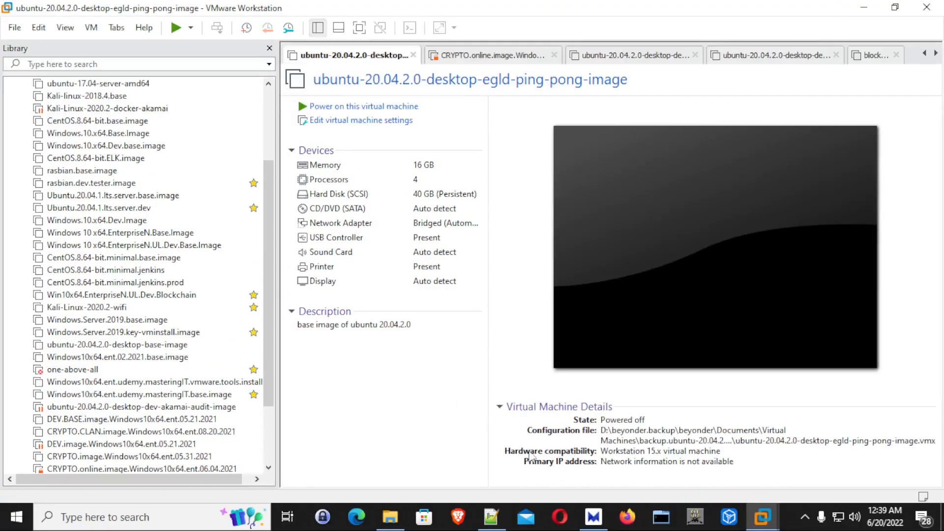
Switch to the Maiar browser and examine the Ubuntu 22.04 LTS description, page address and alternative-version notes on the Ubuntu Desktop download page.
click(604, 517)
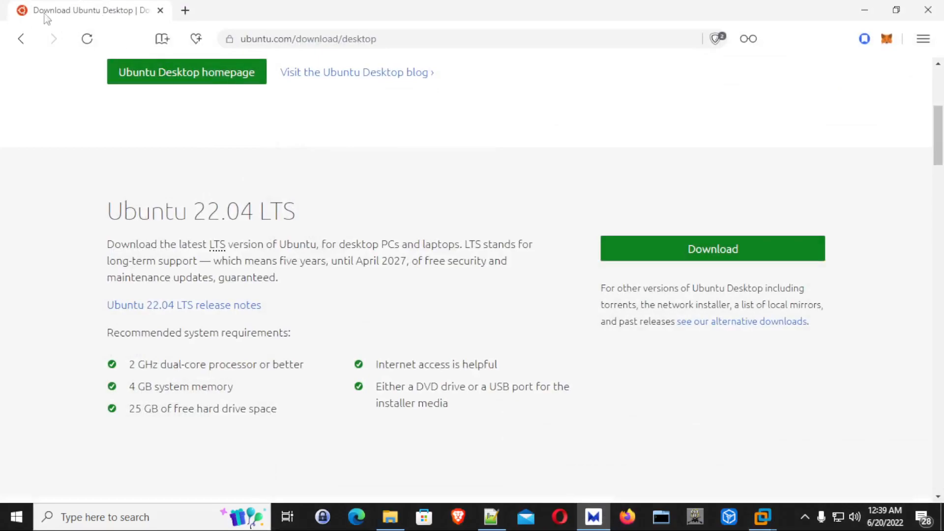
drag(254, 37, 215, 37)
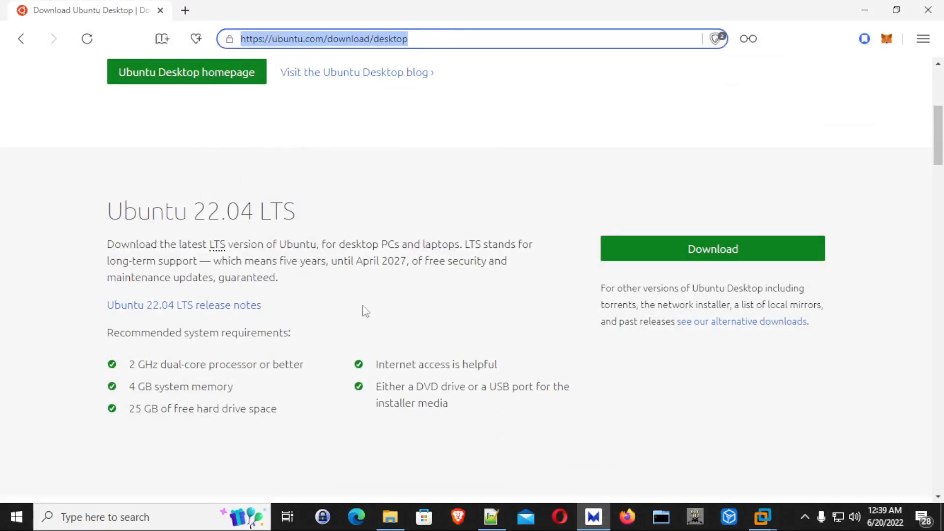
key(alt+Tab)
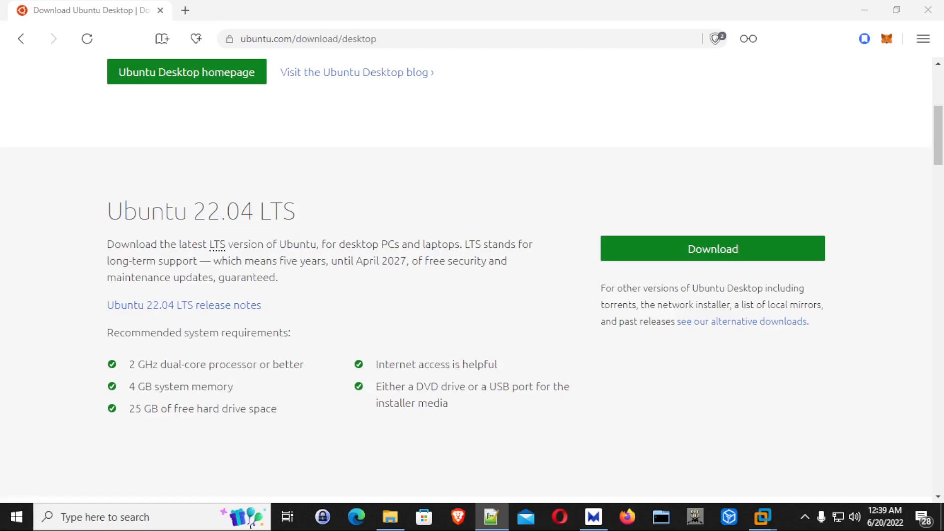
click(364, 266)
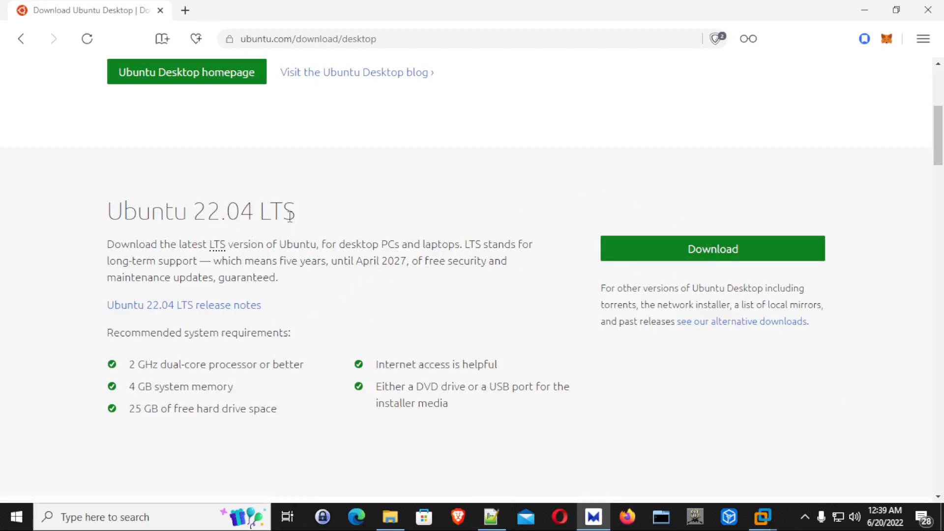
drag(292, 217, 266, 218)
click(133, 217)
drag(110, 211, 207, 215)
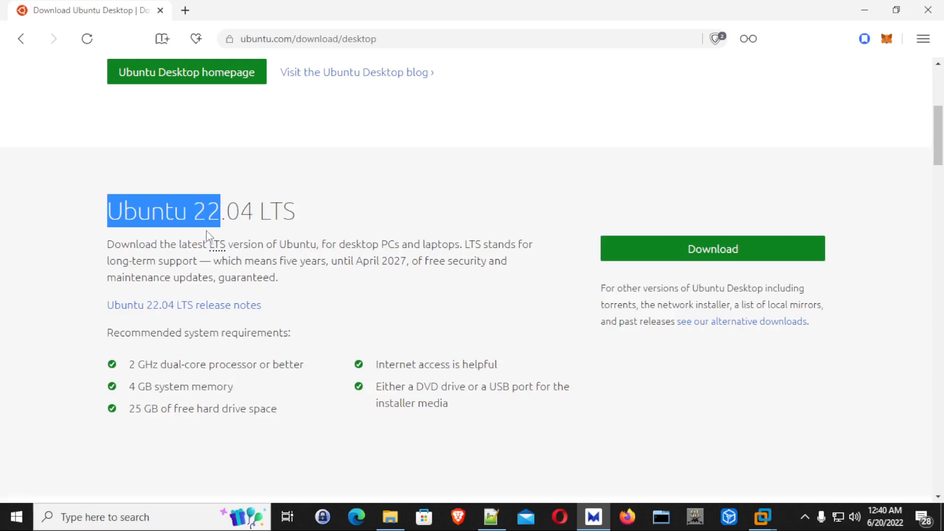
click(145, 222)
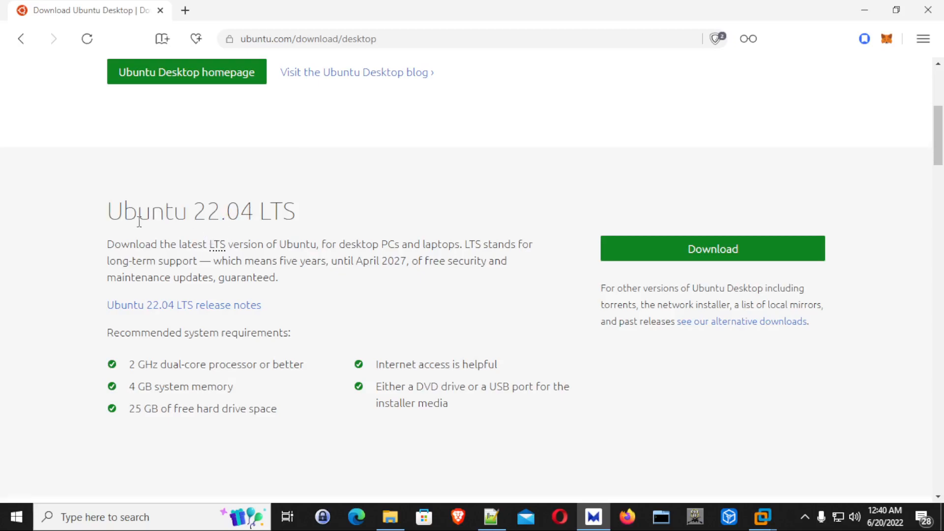
drag(105, 217, 312, 211)
click(313, 243)
drag(270, 277, 109, 210)
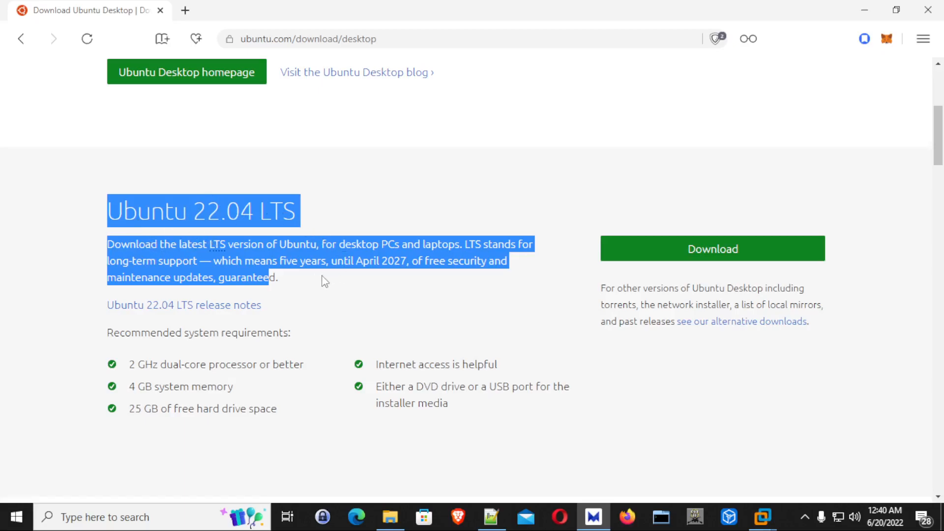
drag(320, 282, 122, 216)
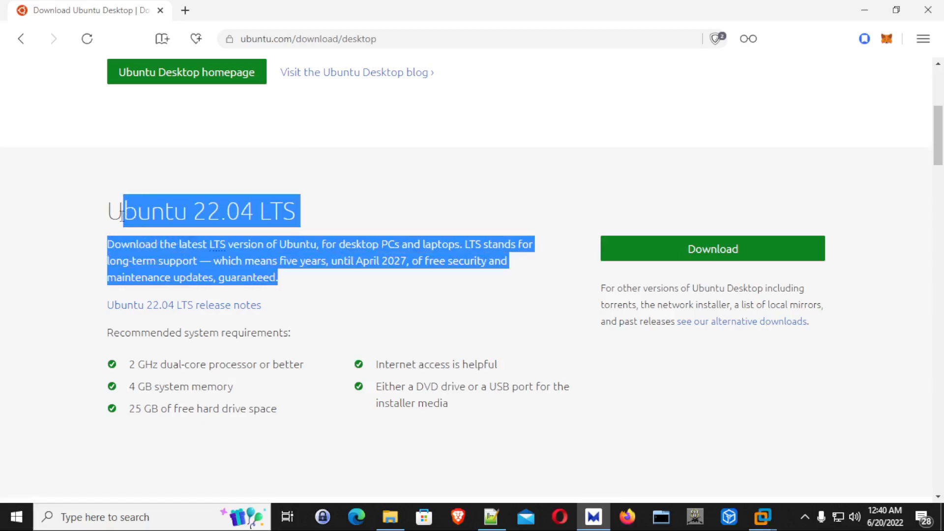
click(176, 221)
drag(194, 213, 257, 213)
click(287, 284)
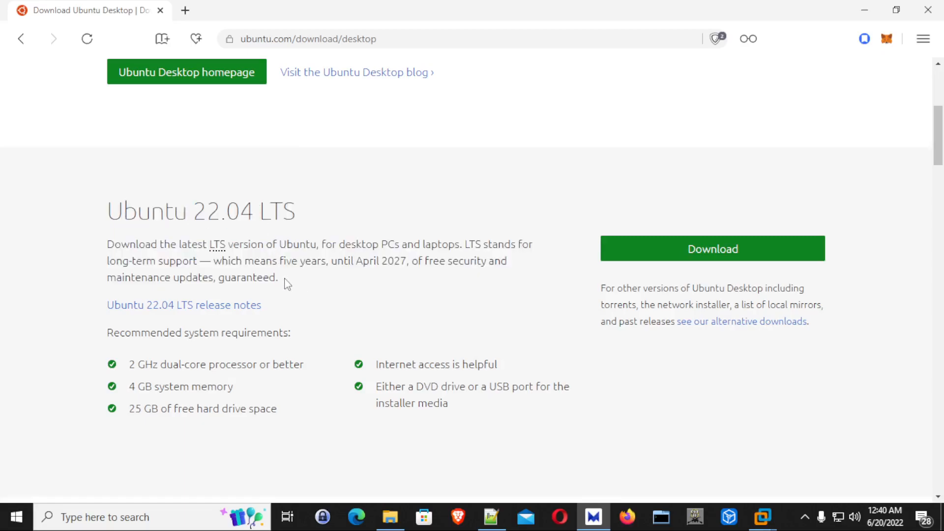
drag(196, 212, 301, 282)
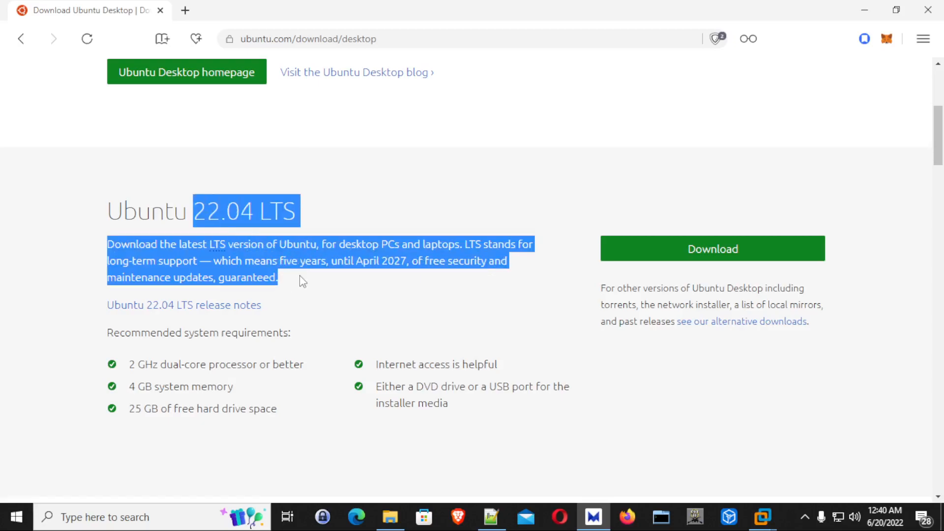
click(302, 282)
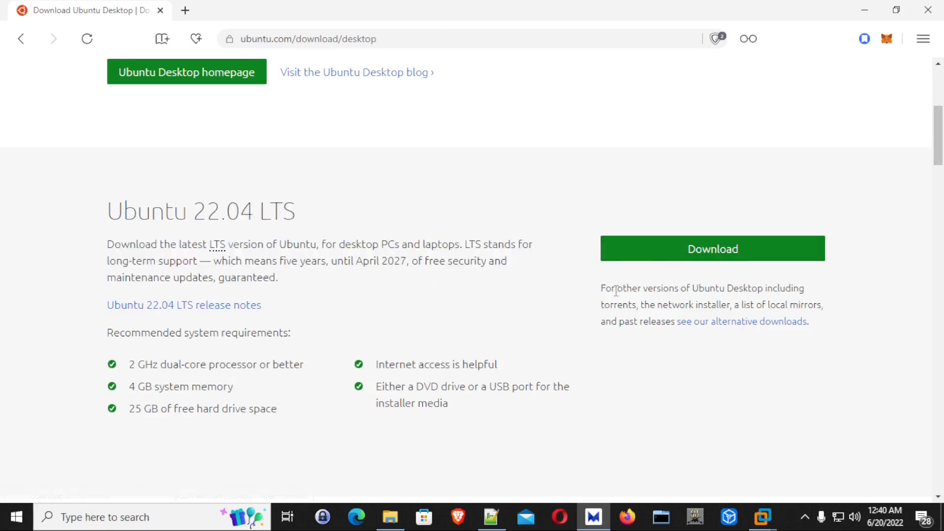
drag(624, 288, 666, 350)
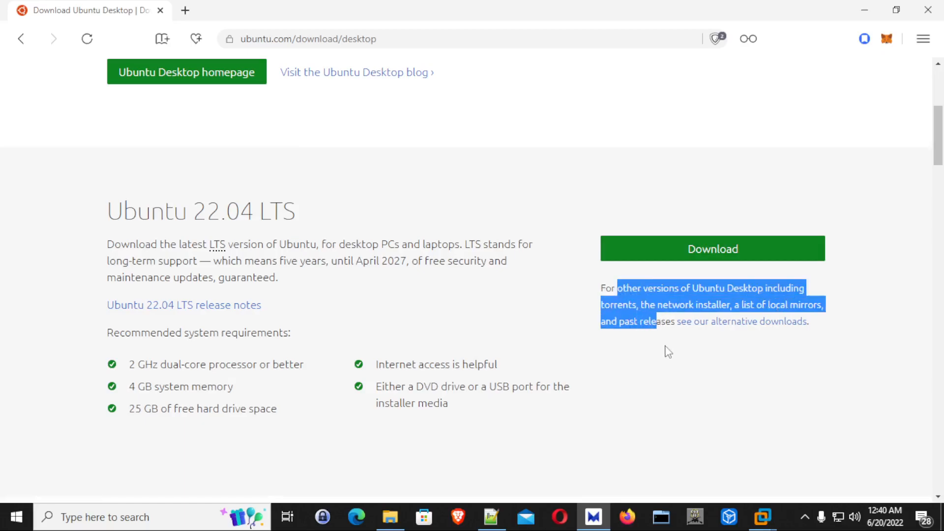
click(666, 350)
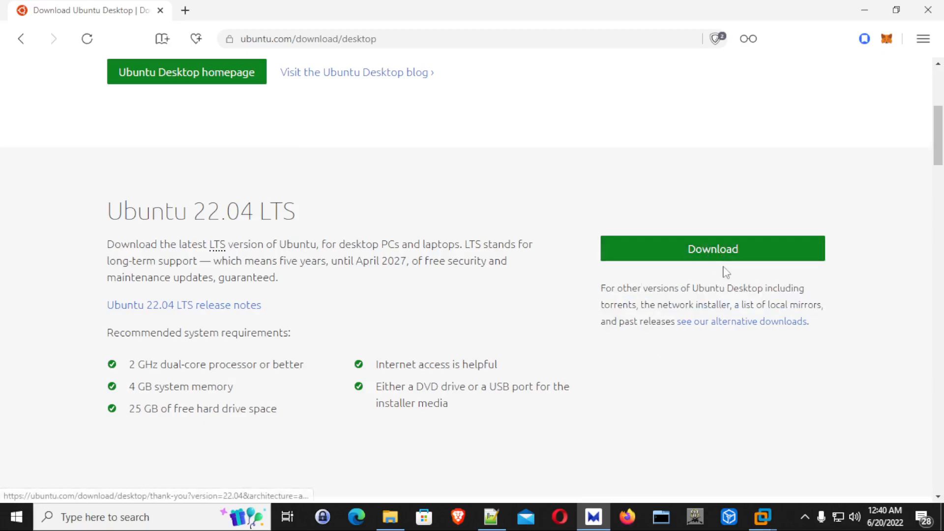
Check the browser's download list for the Ubuntu desktop ISO, close the list and return to VMware Workstation.
click(925, 39)
click(813, 147)
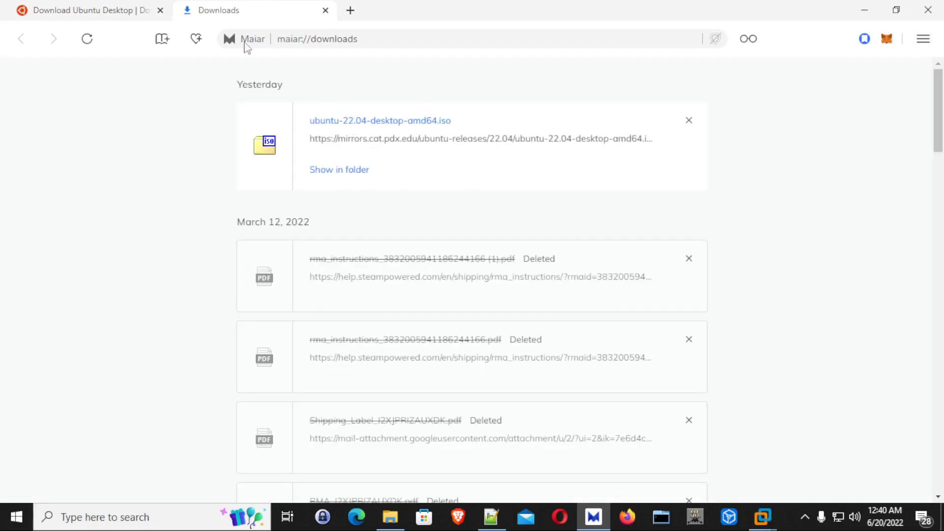
click(325, 11)
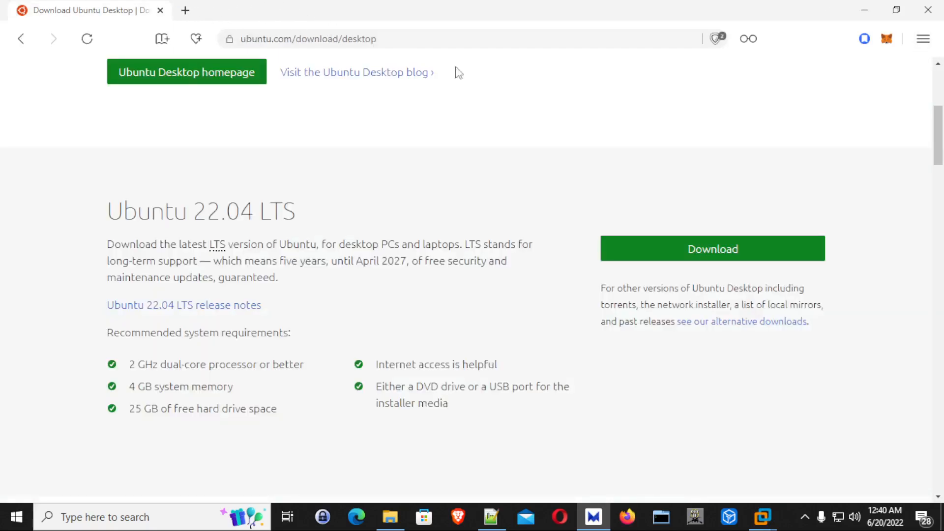
click(863, 11)
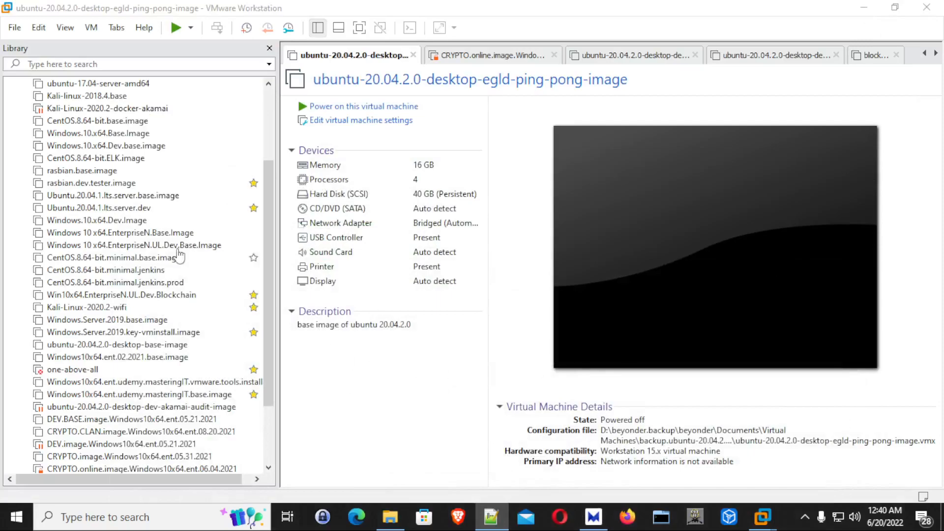
Start the New Virtual Machine Wizard and continue to the guest operating system installation page.
click(15, 28)
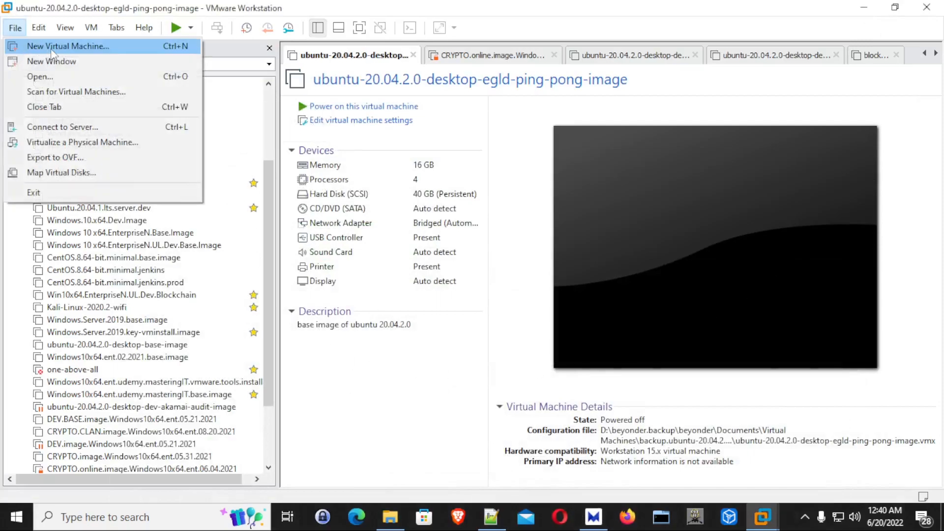
click(88, 47)
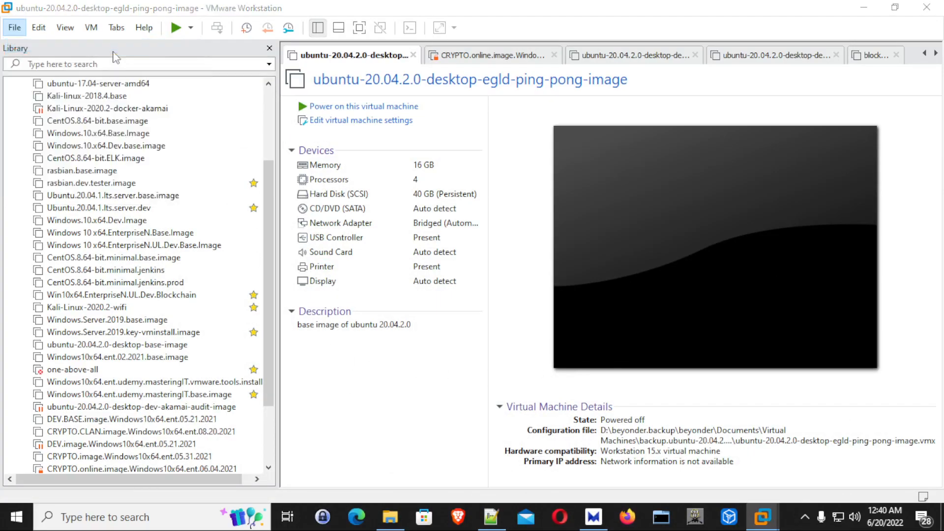
click(552, 390)
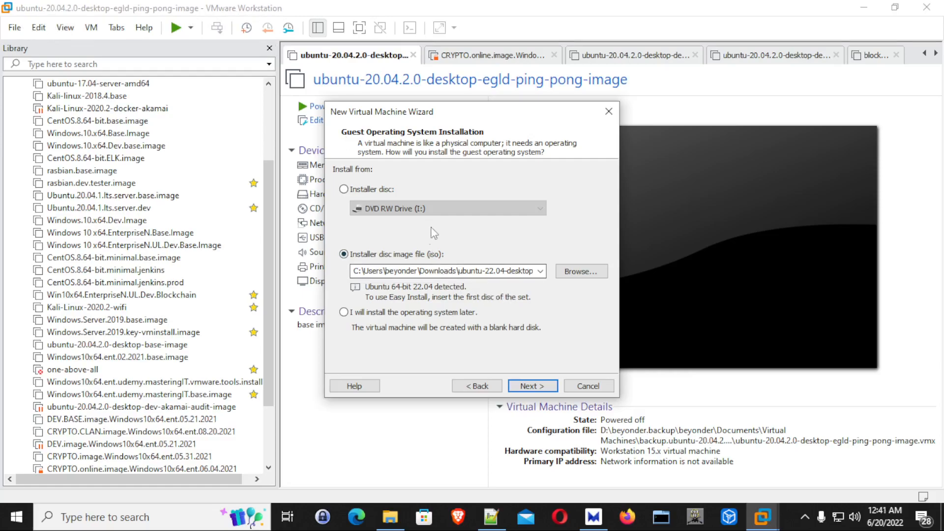
Choose ubuntu-22.04-desktop-amd64.iso from the Downloads folder as the installer disc image and continue to the virtual machine naming page.
double_click(472, 272)
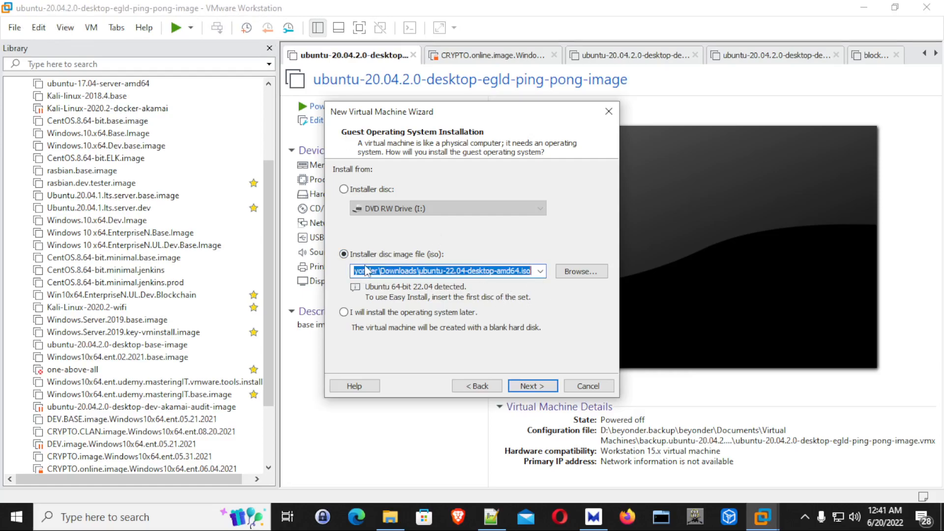
click(482, 272)
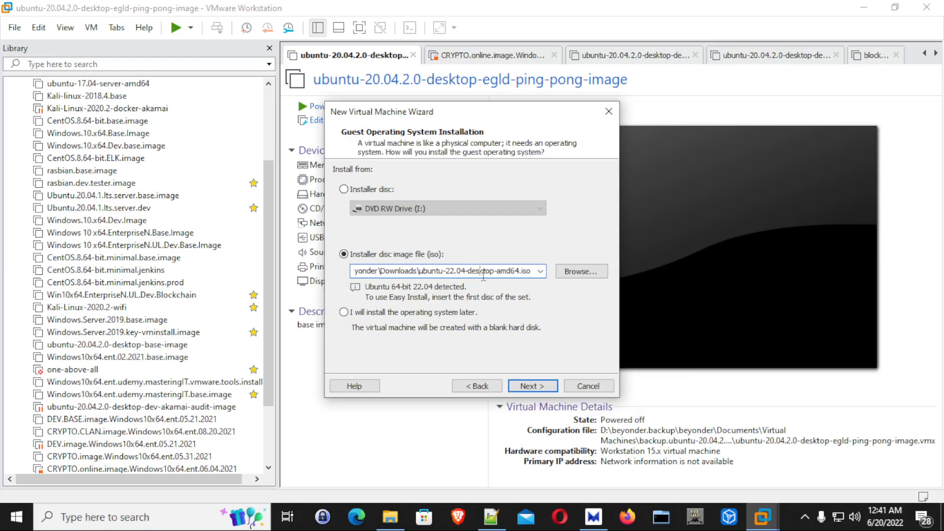
double_click(455, 271)
click(561, 271)
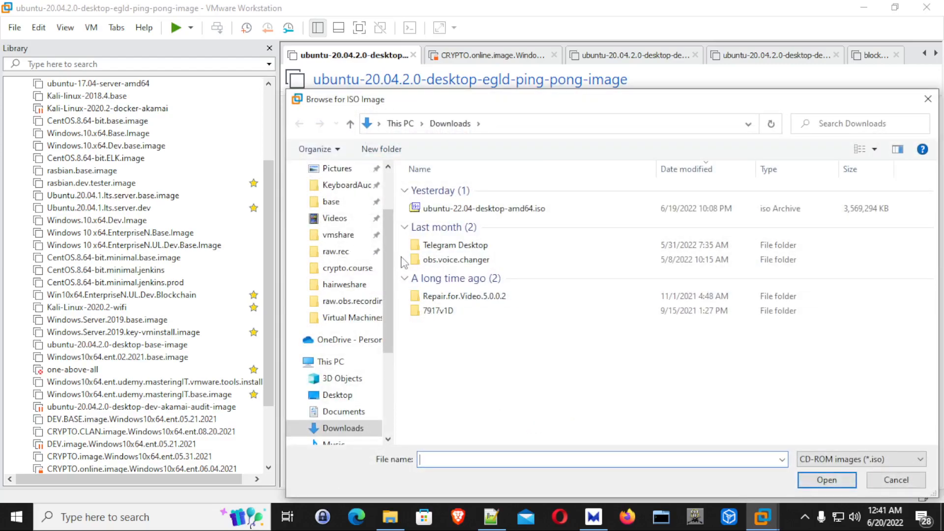
click(484, 208)
click(817, 479)
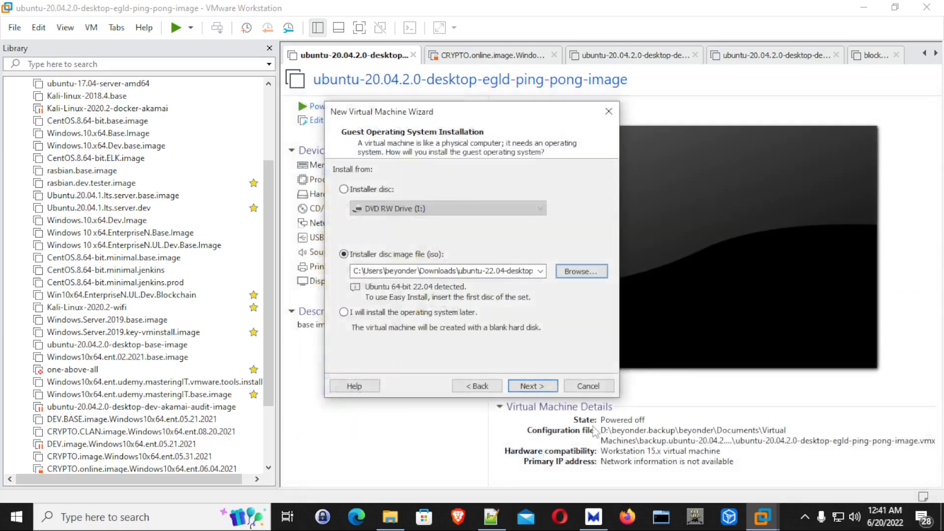
click(524, 387)
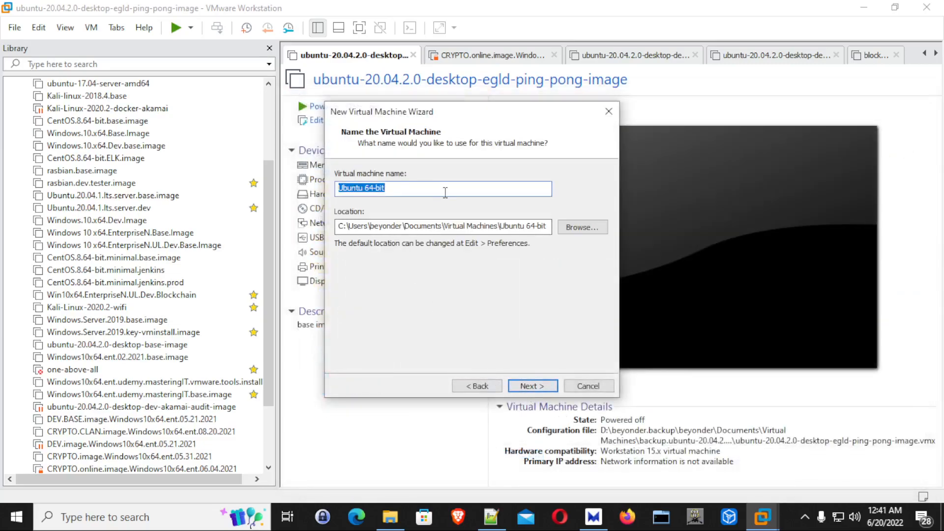
Name the virtual machine "Ubuntu 64-bit raw base image" and select its location path.
click(410, 188)
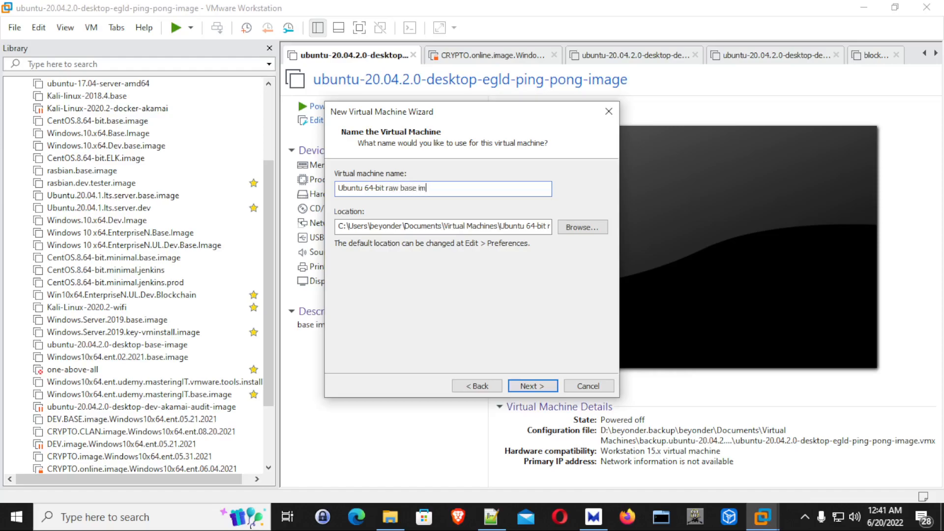
drag(370, 228, 559, 238)
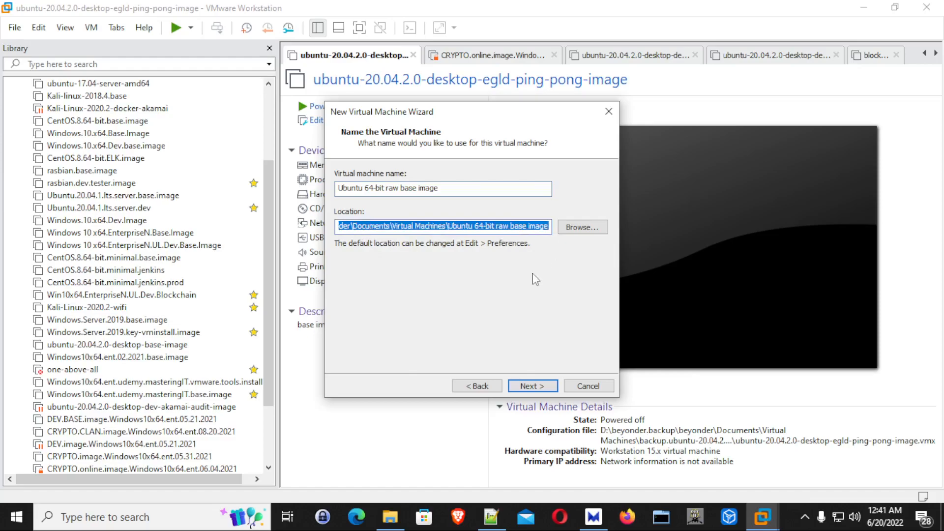
Set the virtual machine's location to D:\beyonder.backup\beyonder\Documents\Virtual Machines.
click(582, 227)
scroll(447, 277, down, 3)
scroll(447, 277, down, 4)
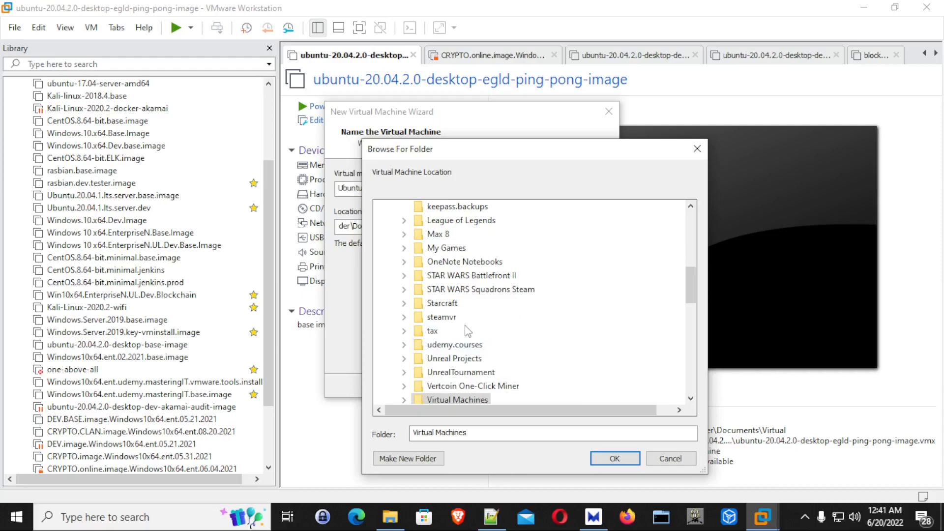
scroll(466, 331, down, 3)
scroll(452, 308, down, 5)
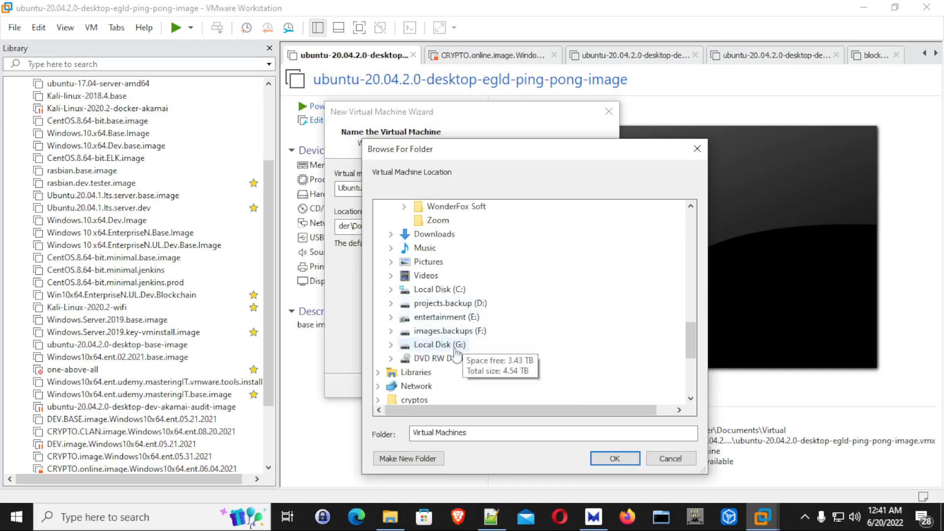
double_click(445, 305)
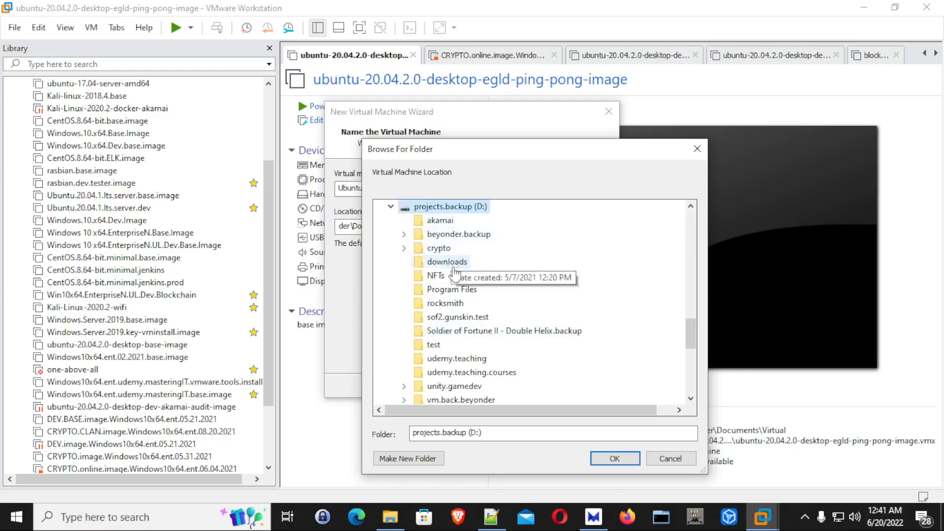
scroll(455, 314, down, 5)
scroll(450, 296, up, 5)
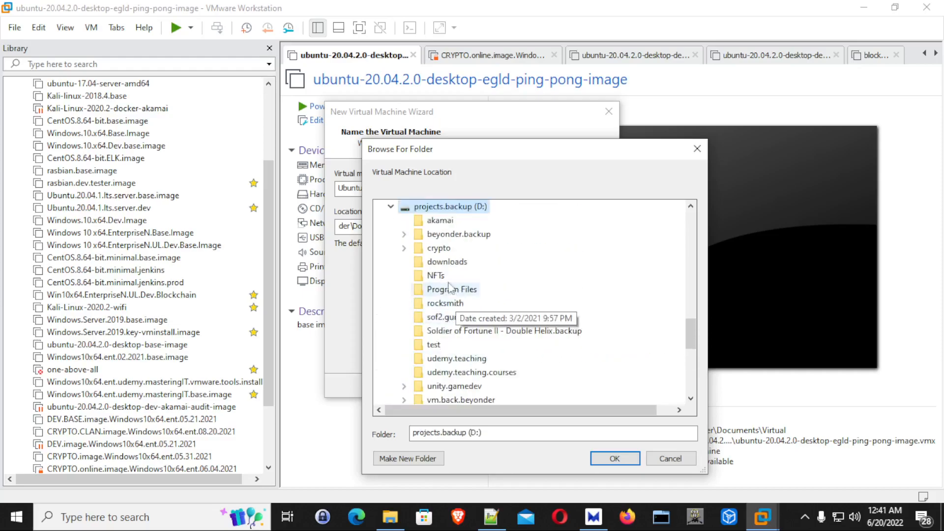
double_click(459, 235)
double_click(458, 248)
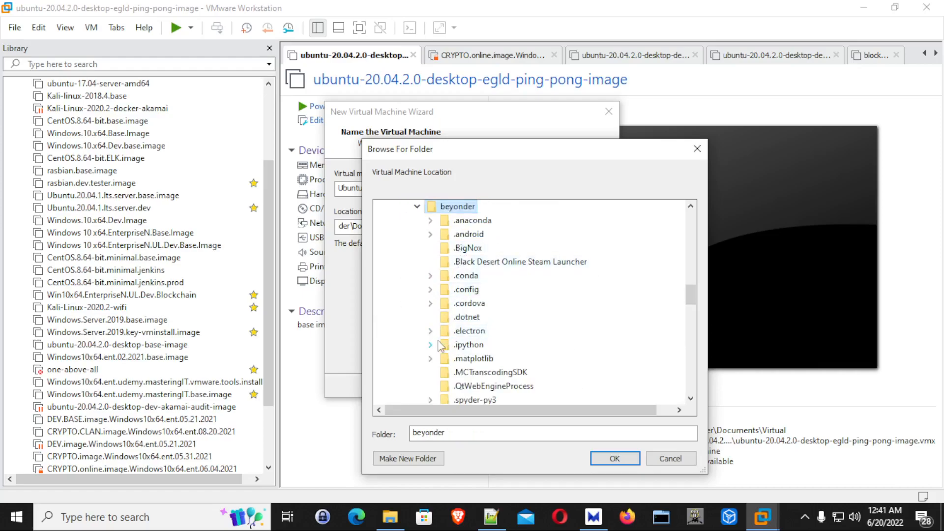
scroll(460, 338, down, 6)
double_click(463, 359)
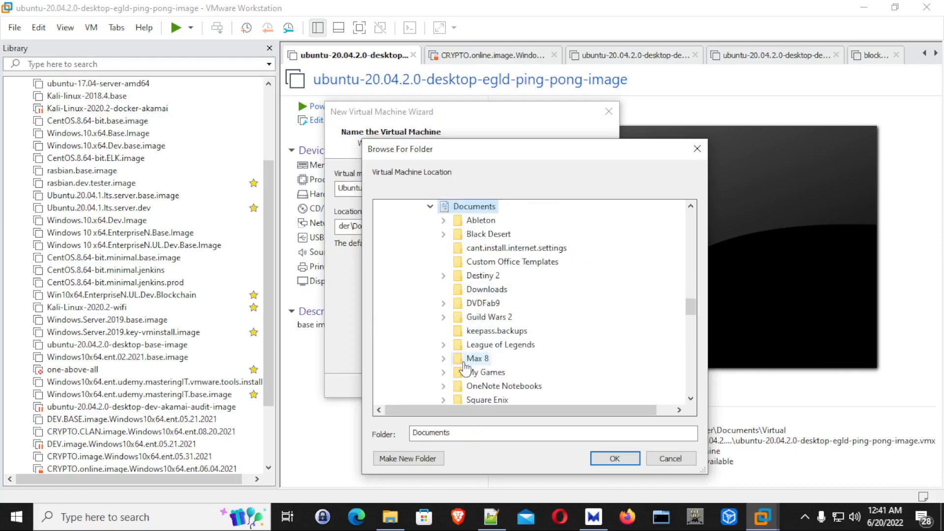
scroll(467, 347, down, 6)
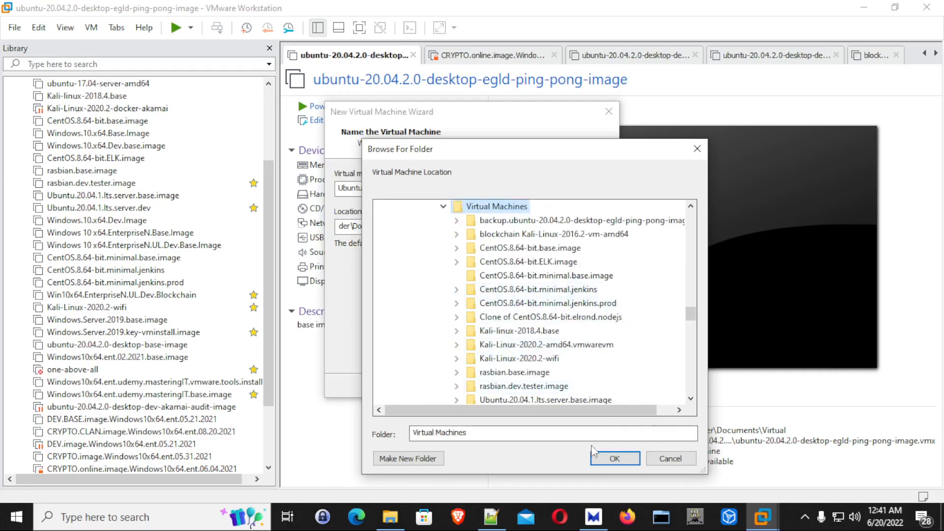
click(615, 458)
Copy the virtual machine name and try to continue past the naming page with the chosen location.
click(471, 189)
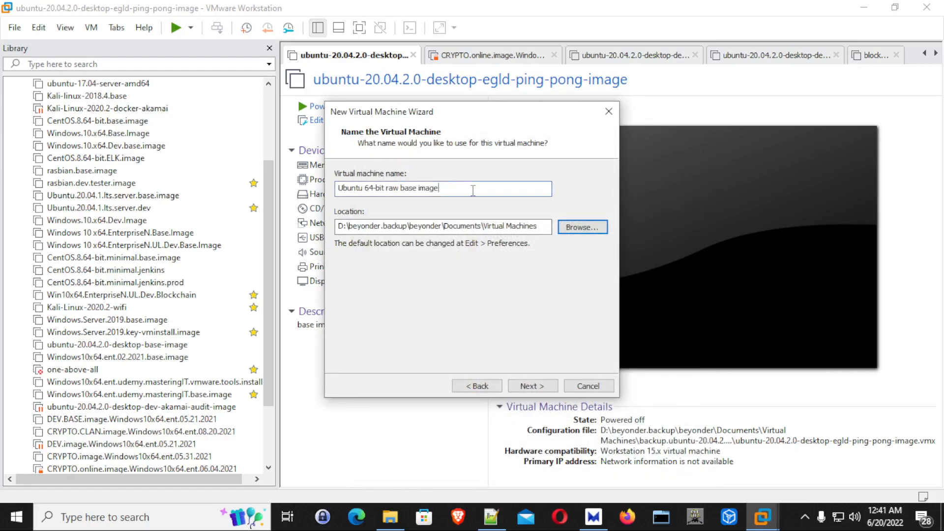
key(ctrl+a)
key(ctrl+c)
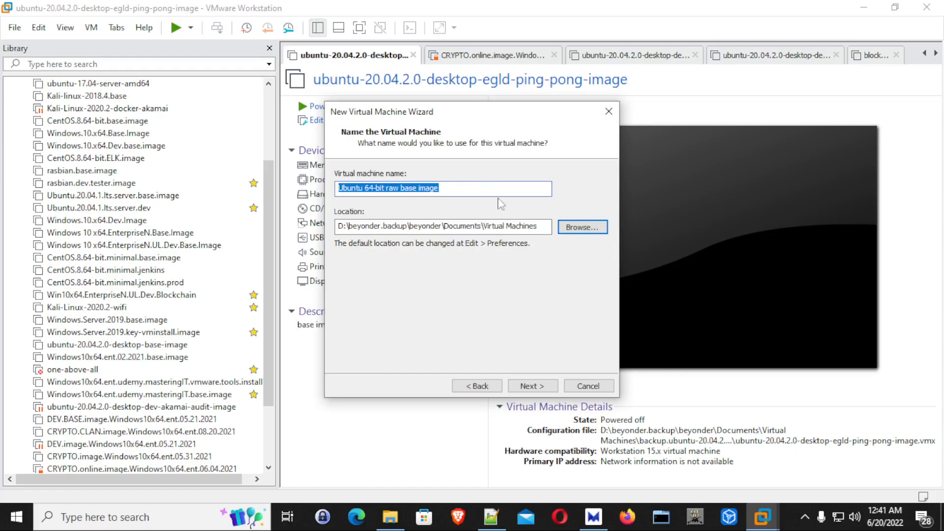
click(540, 388)
click(558, 287)
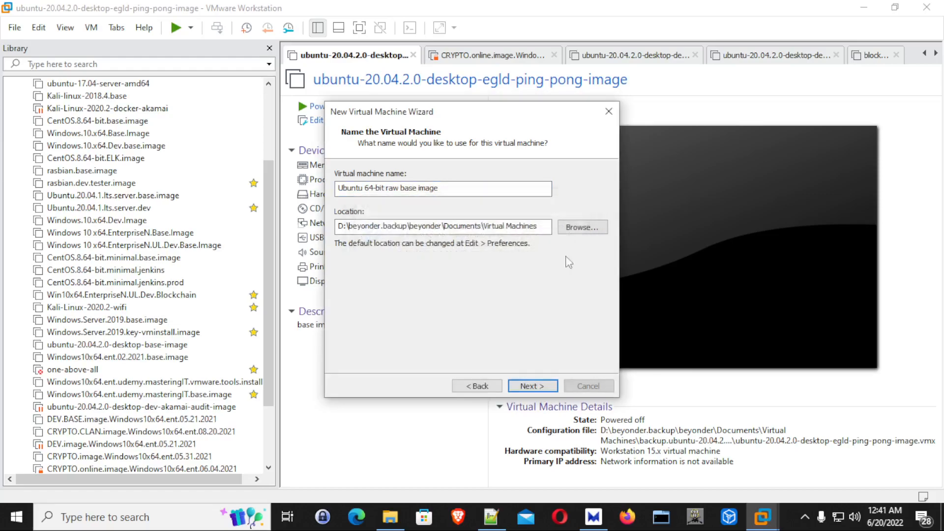
Examine how existing machines are stored in subfolders of the Virtual Machines folder, without selecting a new location.
click(574, 227)
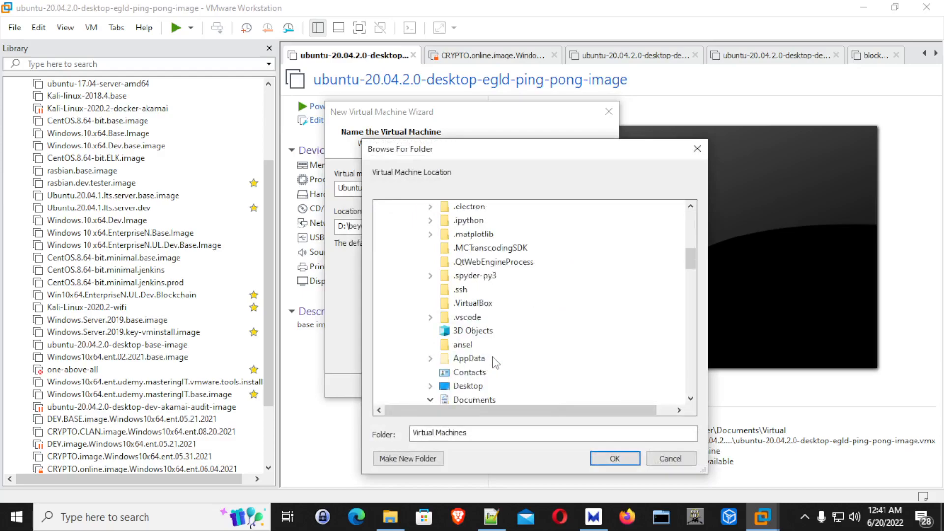
scroll(494, 364, down, 5)
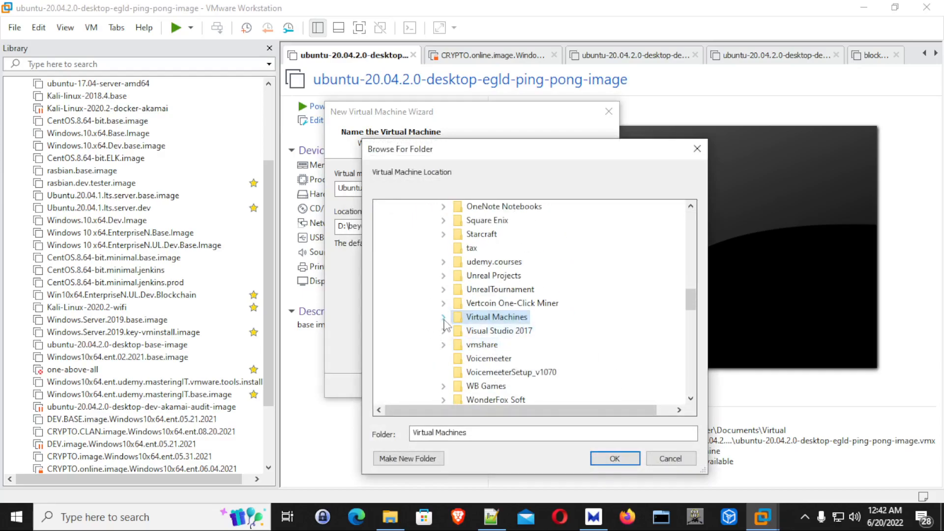
click(444, 318)
scroll(534, 357, down, 2)
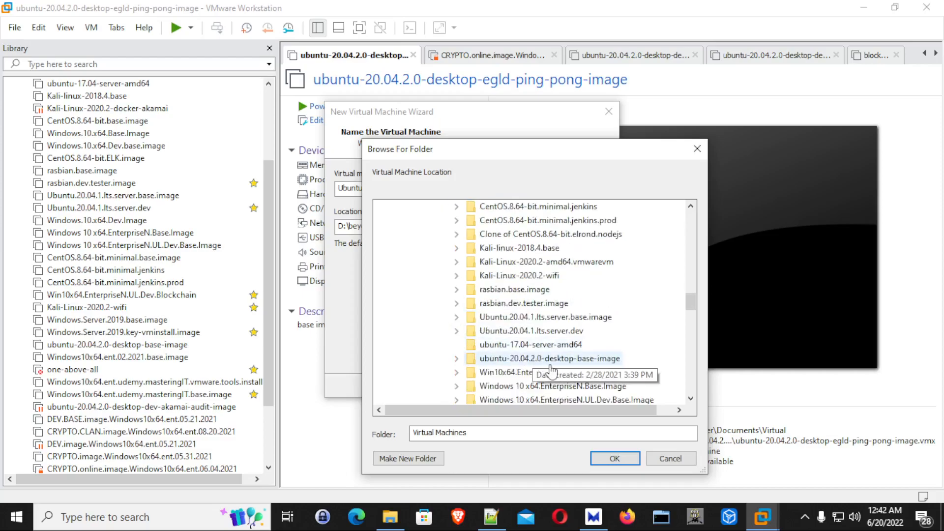
scroll(551, 372, down, 3)
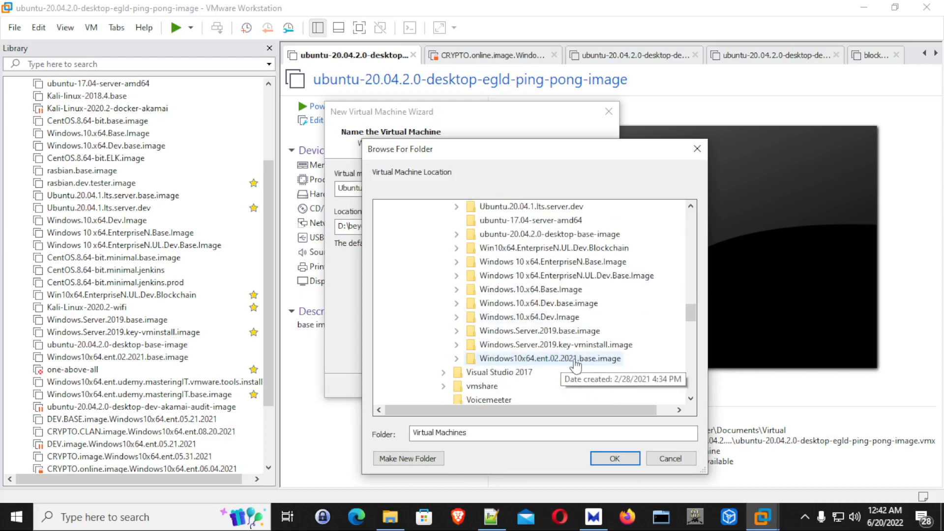
click(670, 459)
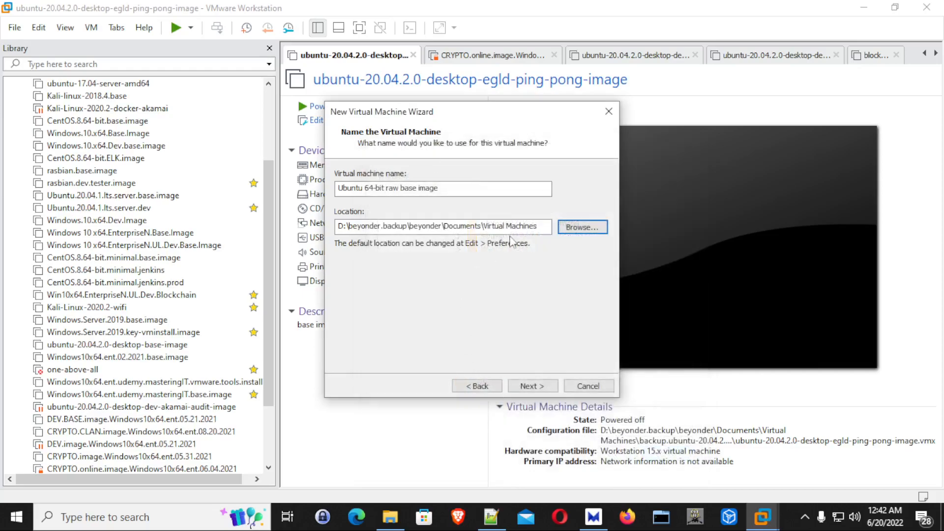
Append the subfolder "Ubuntu 64-bit raw base image" to the location path and continue to the disk capacity page.
click(544, 228)
text(\)
key(ctrl+v)
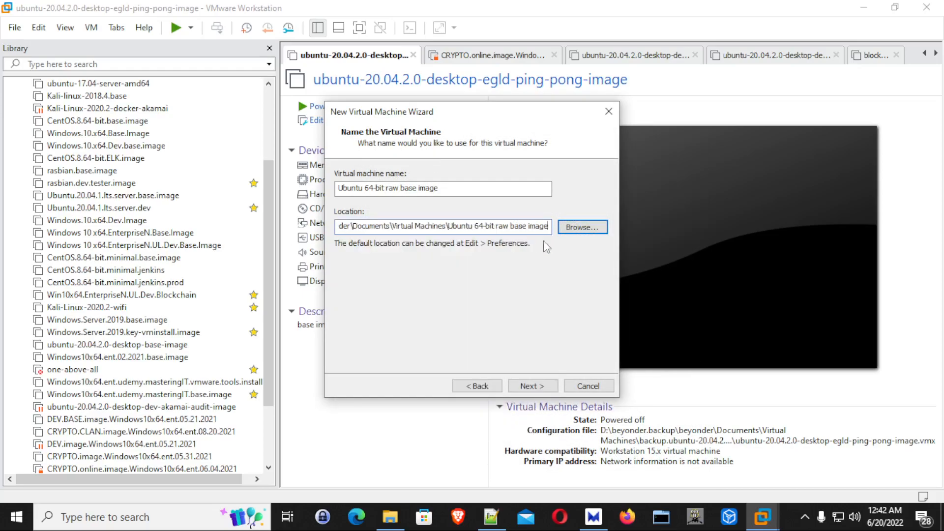
click(533, 386)
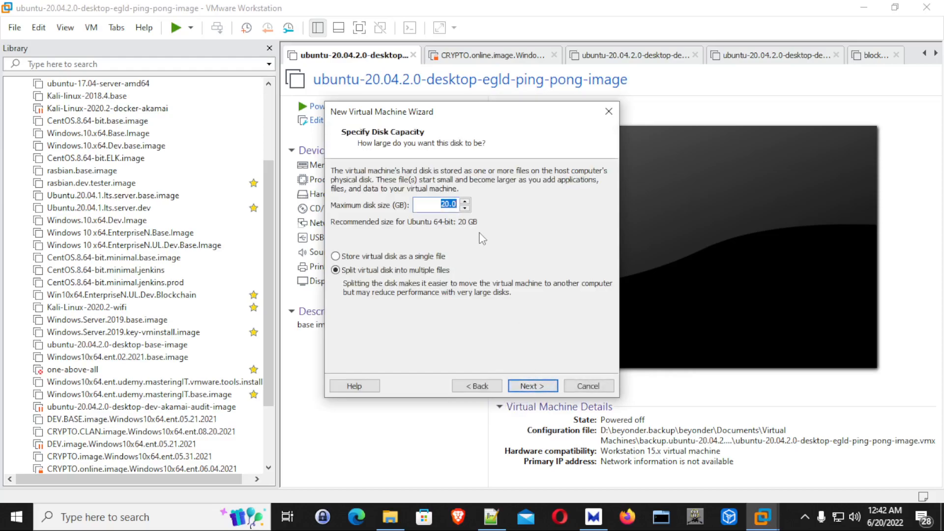
Set the maximum disk size to 200 GB, store the virtual disk as a single file, and continue.
key(Home)
text(0)
click(364, 257)
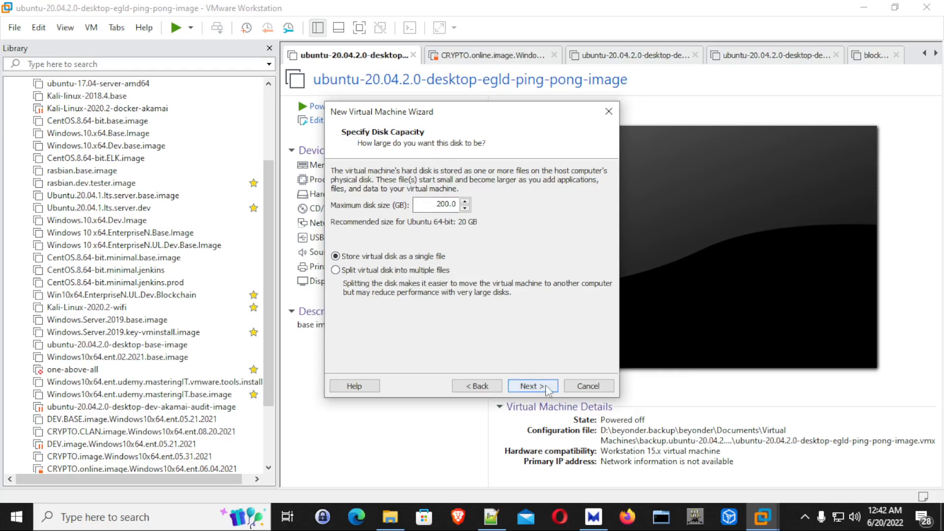
click(529, 386)
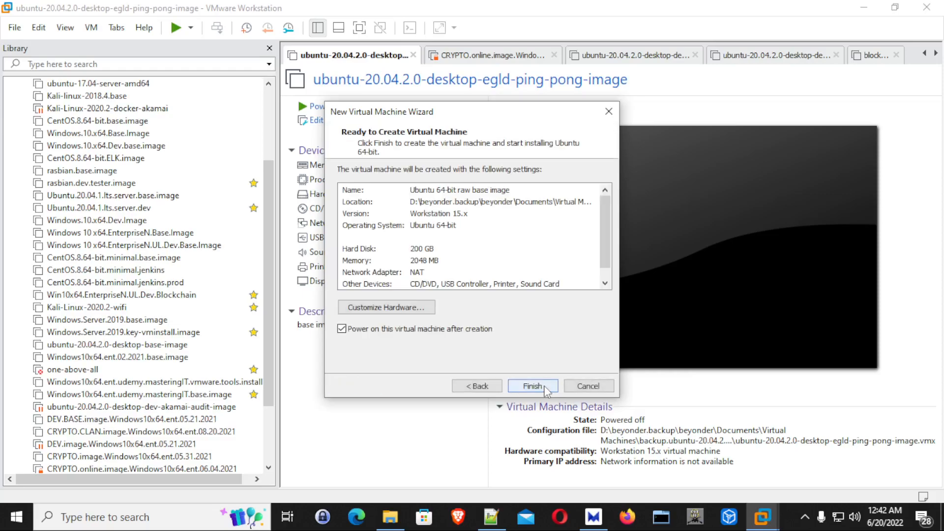
Customize the virtual machine's hardware to 16384 MB of memory and 4 processors.
click(406, 309)
drag(509, 190, 512, 157)
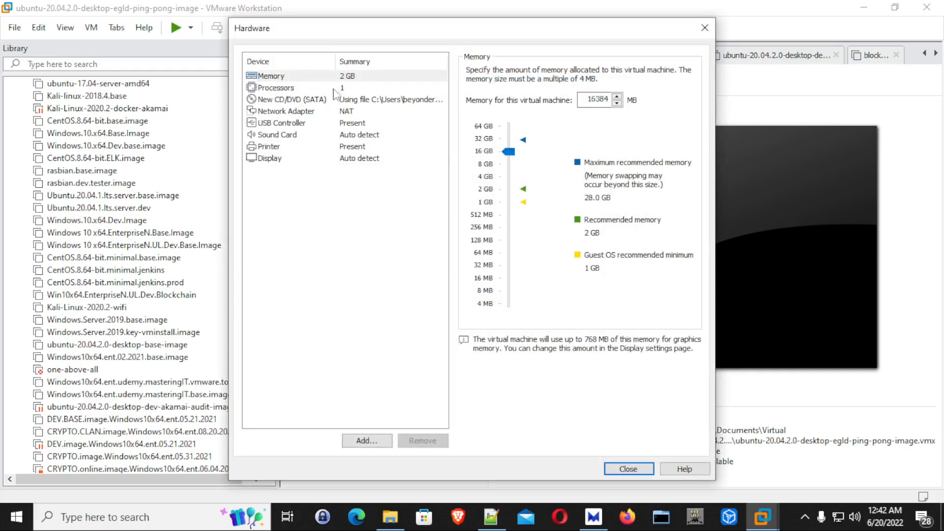
click(298, 90)
click(597, 71)
click(626, 72)
click(607, 103)
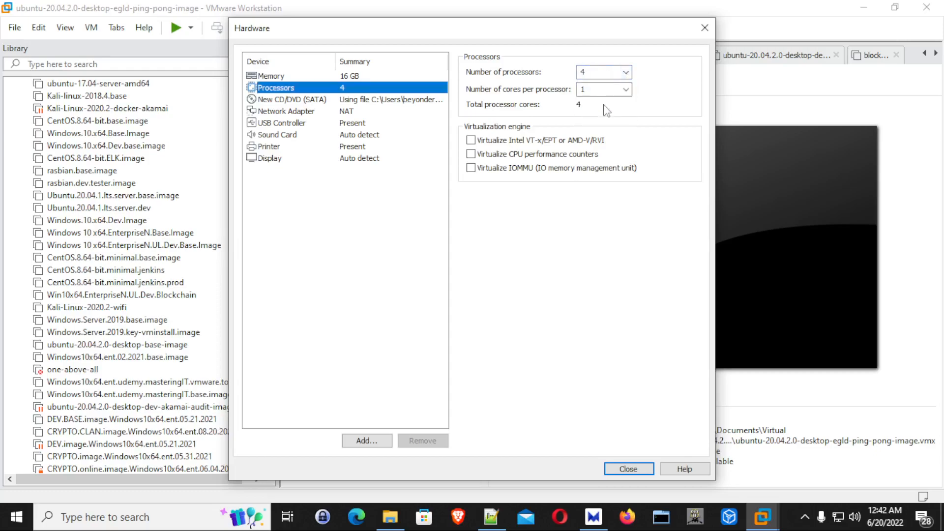
Set the network adapter to Bridged, replicate the physical network connection state, and close the hardware settings.
click(296, 112)
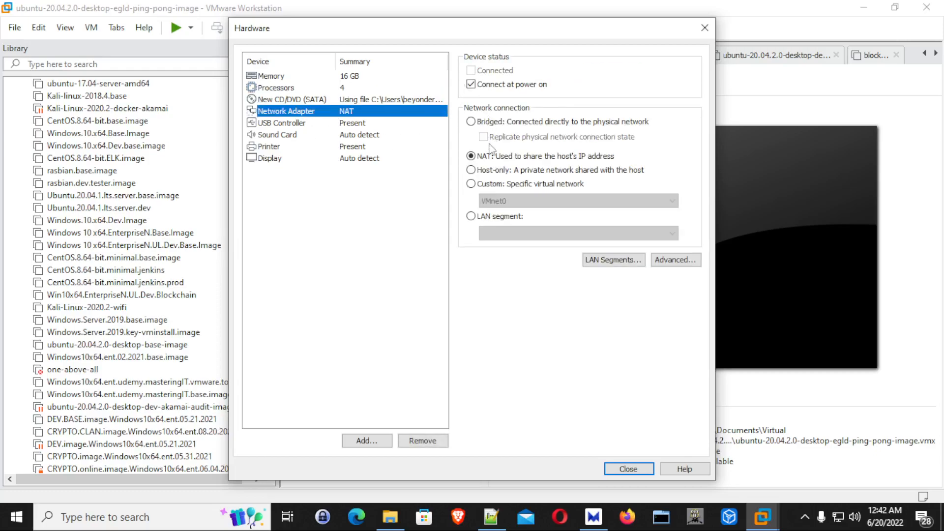
click(485, 124)
click(540, 140)
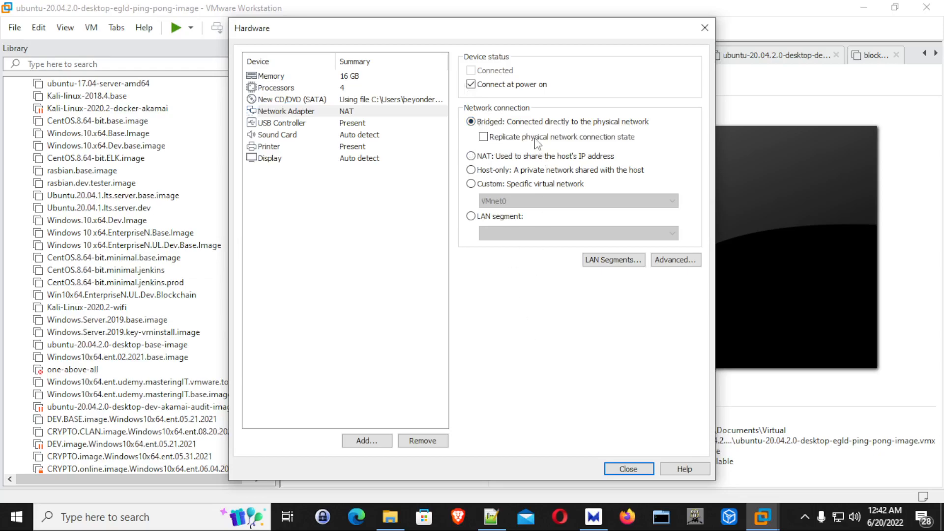
click(628, 470)
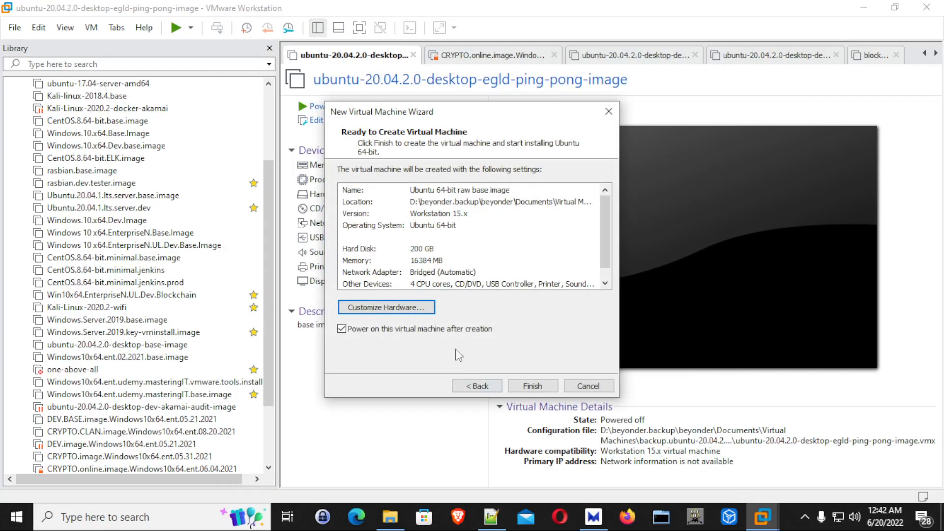
Finish creating the virtual machine and boot its Try or Install Ubuntu entry in full screen.
click(541, 387)
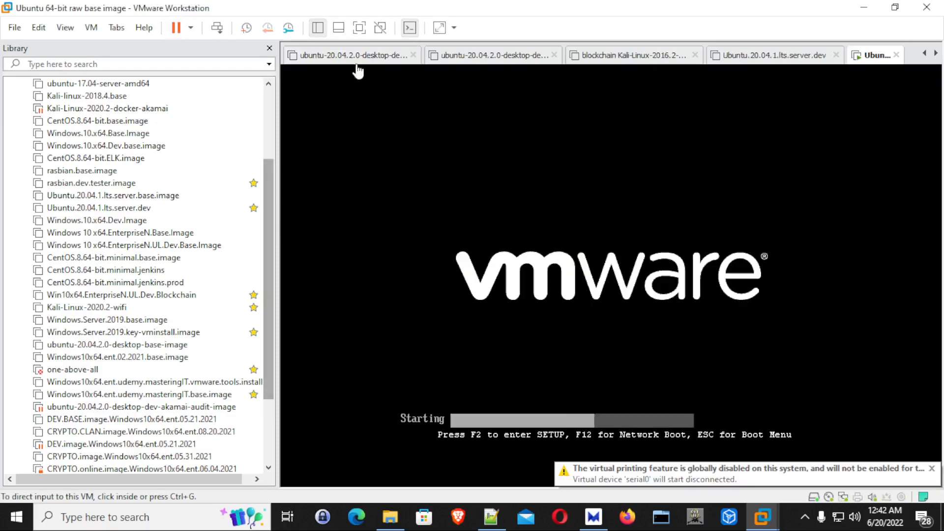
click(360, 28)
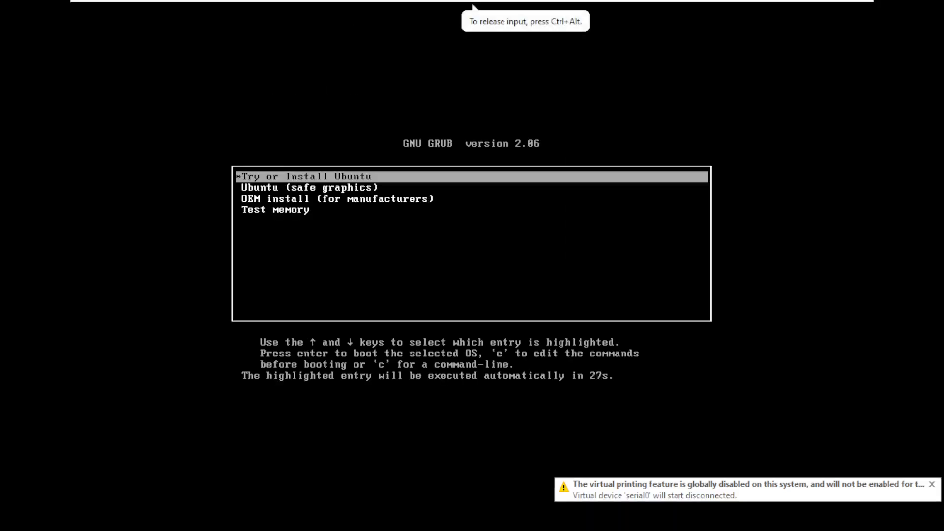
key(Return)
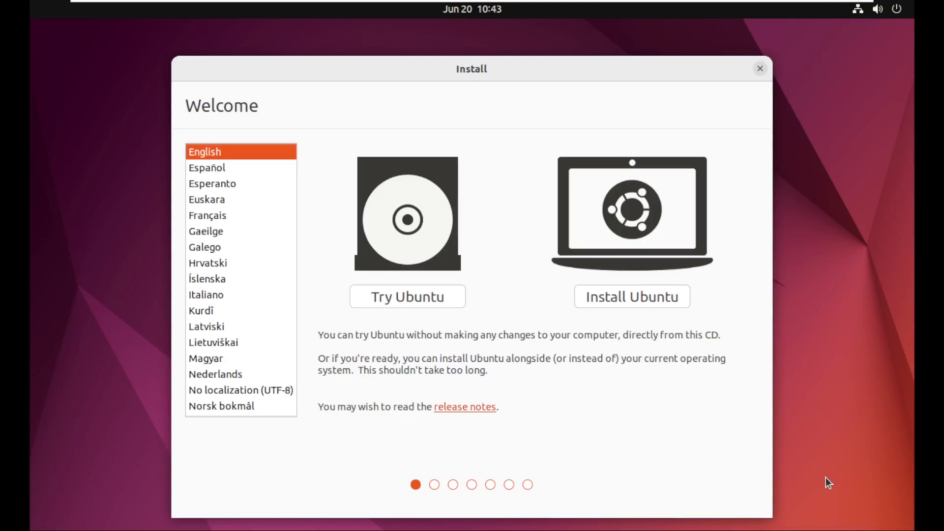
Start the Ubuntu installation with the English (US) keyboard layout and Normal installation, without downloading updates during installation.
click(361, 110)
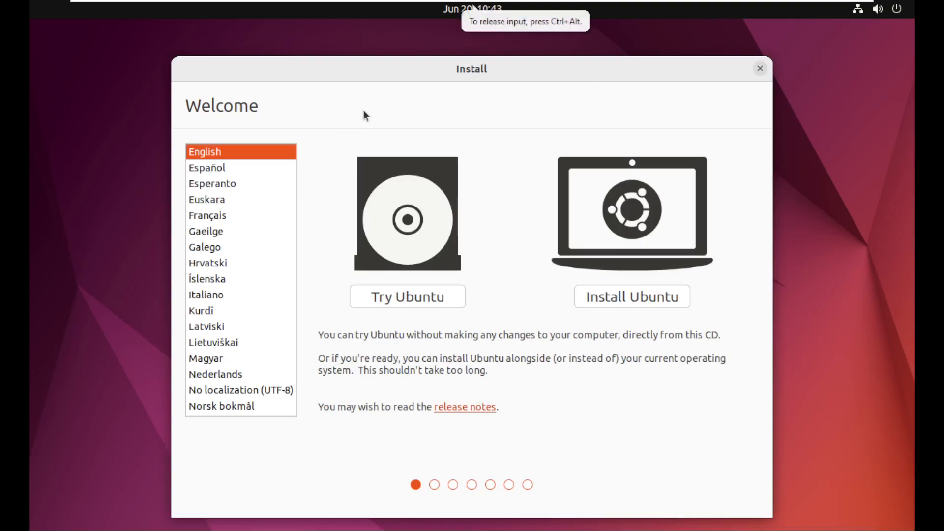
click(586, 301)
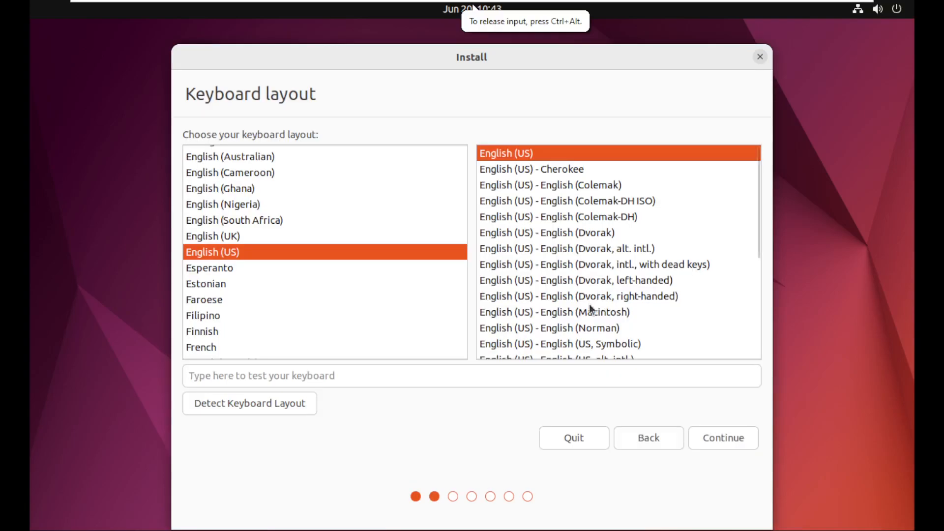
click(705, 441)
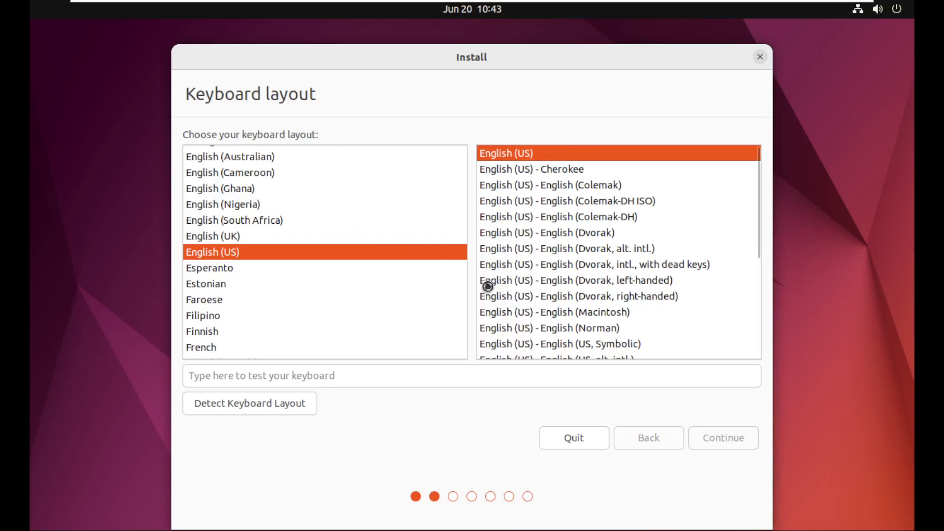
click(246, 252)
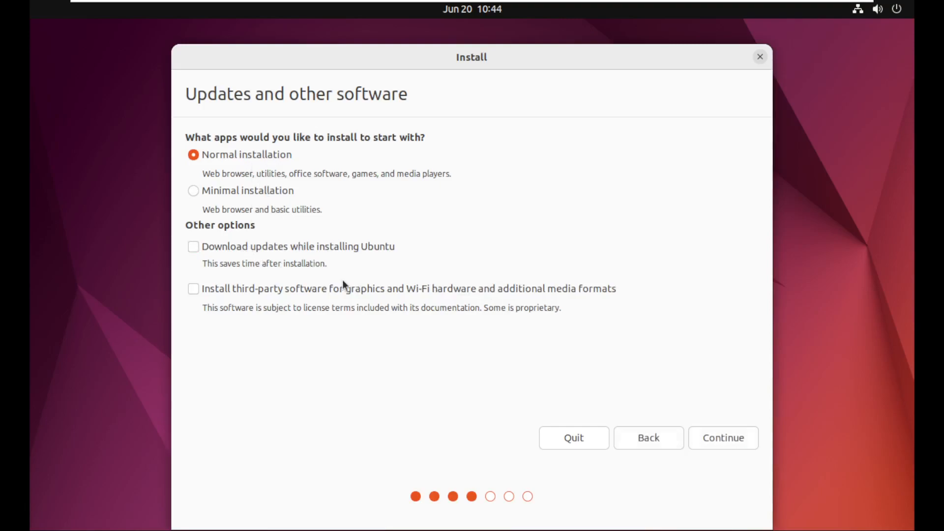
click(725, 444)
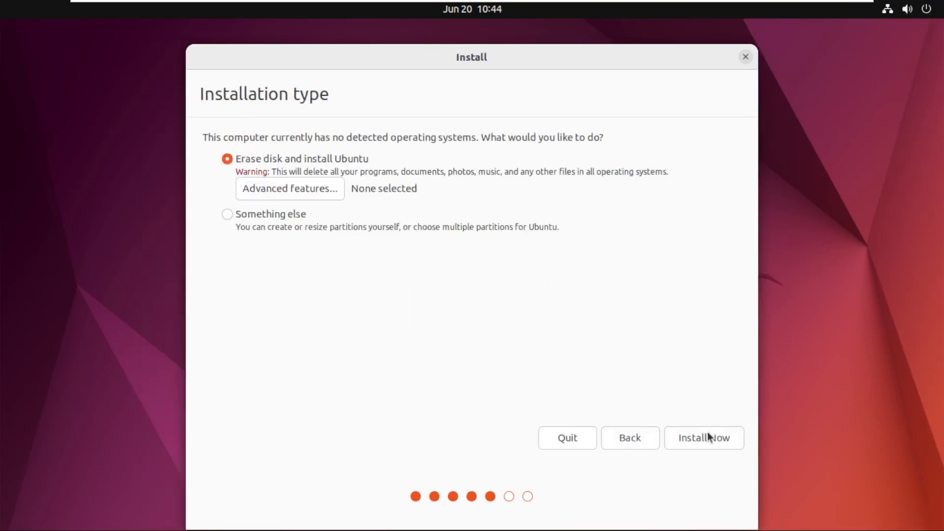
Erase the disk and install Ubuntu, write the changes to disk, and accept Tokyo as the location.
click(703, 439)
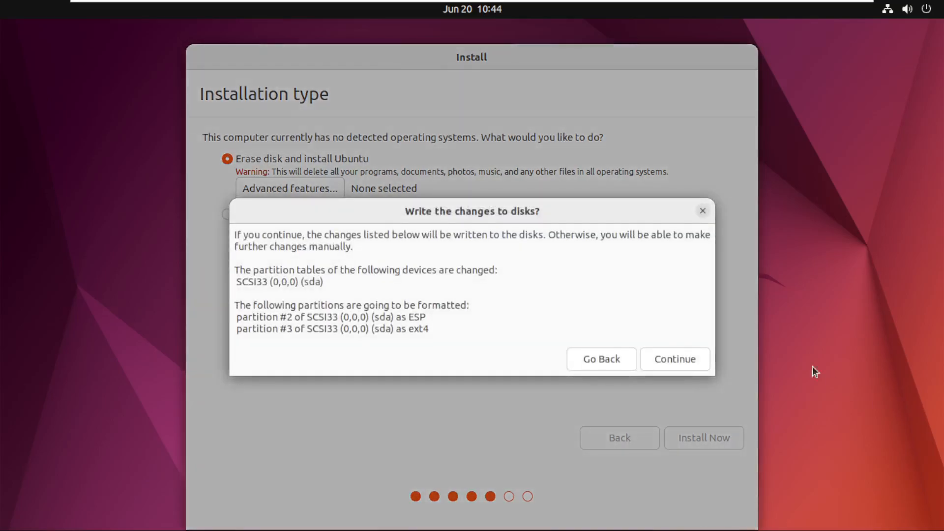
click(686, 359)
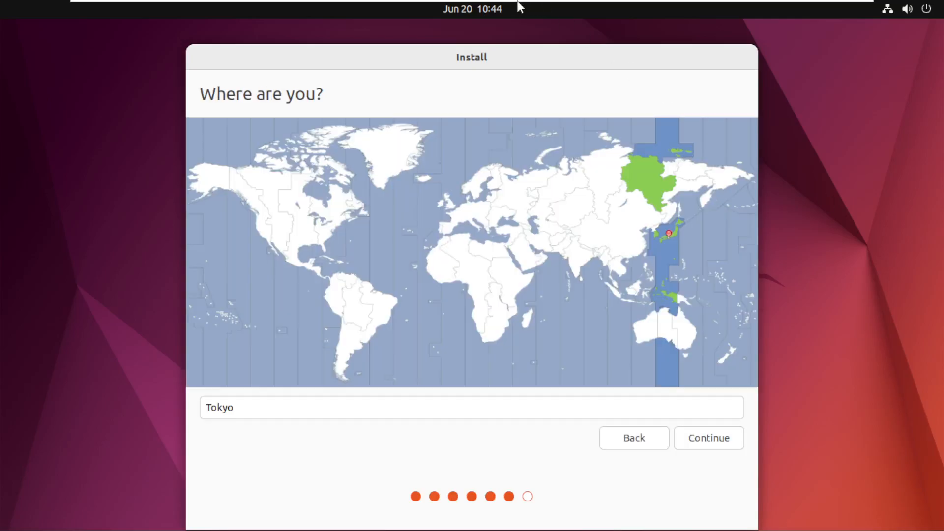
click(709, 443)
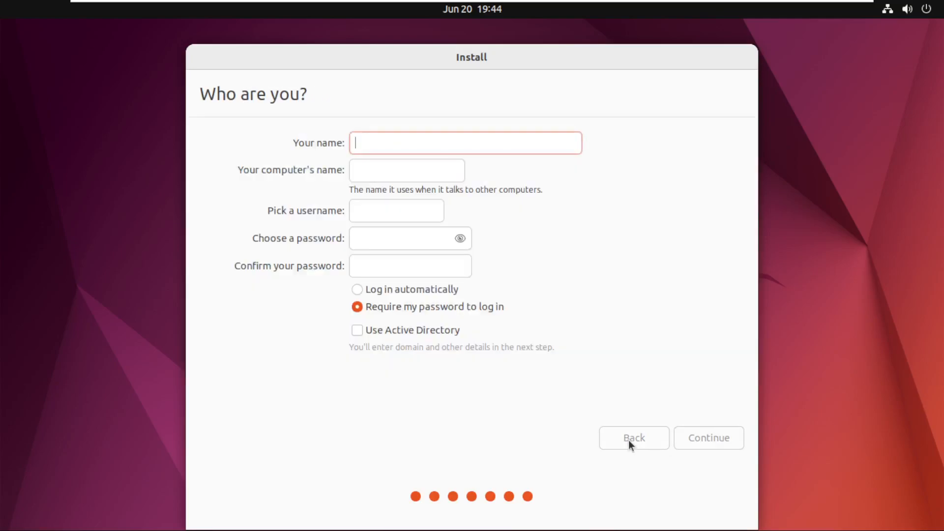
Enter the user's name and change the computer's name to anon-vm.
text(anon)
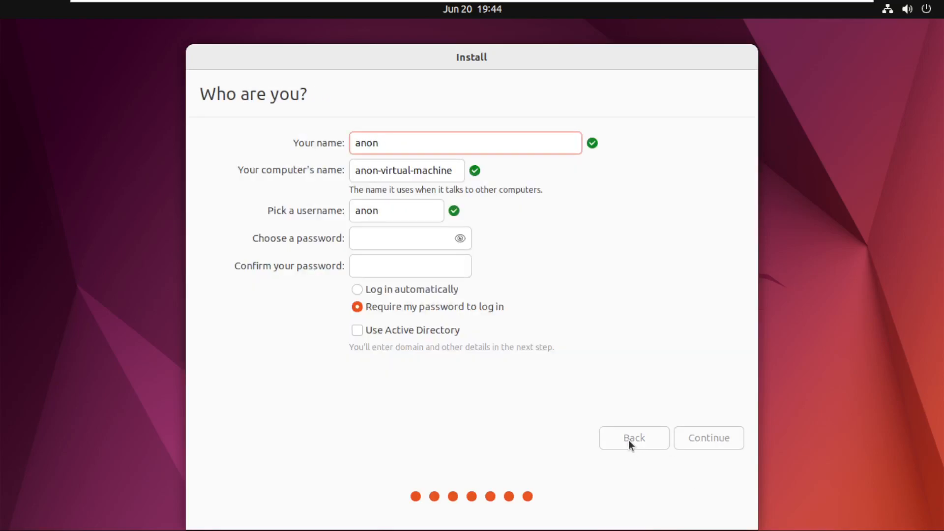
key(Tab)
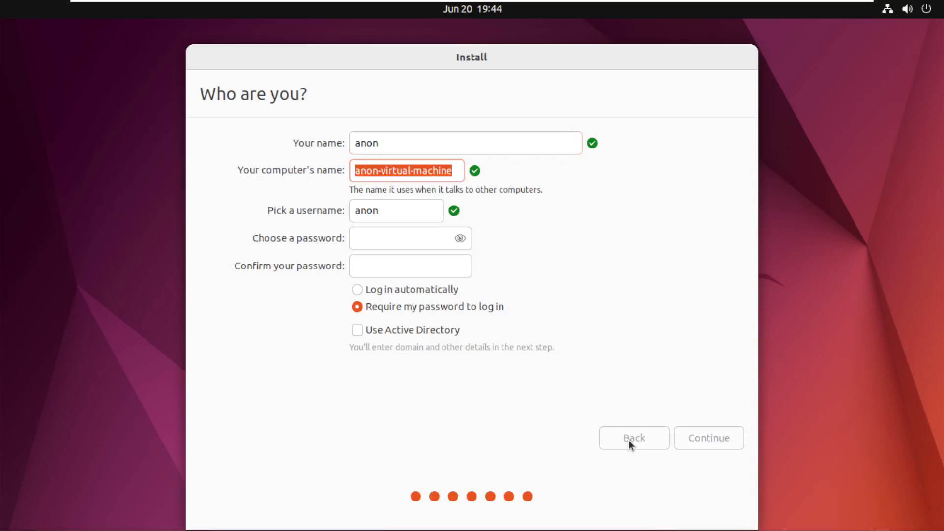
key(End)
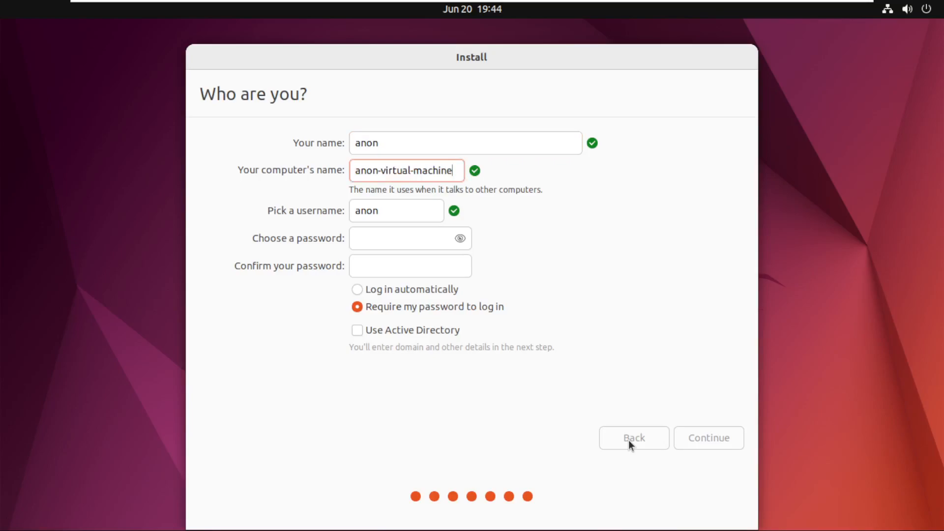
key(ctrl+BackSpace)
key(ctrl+BackSpace)
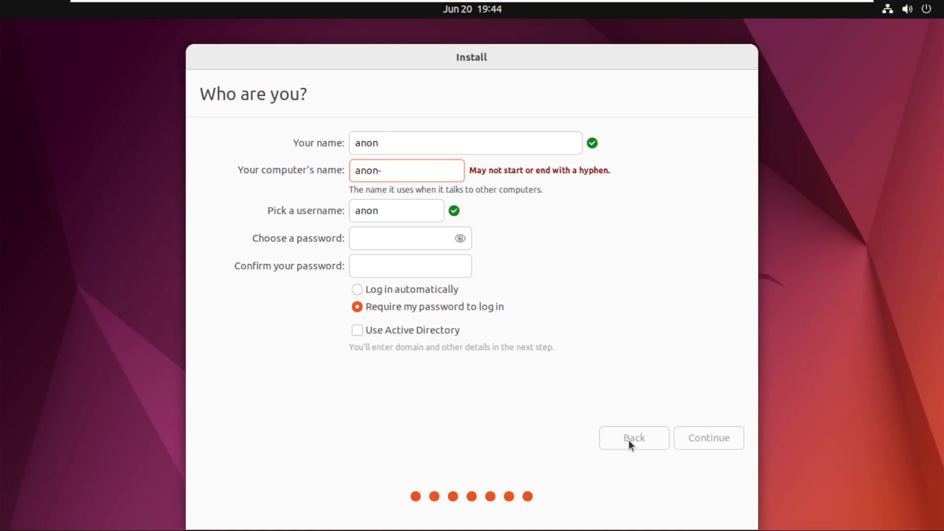
text(vm)
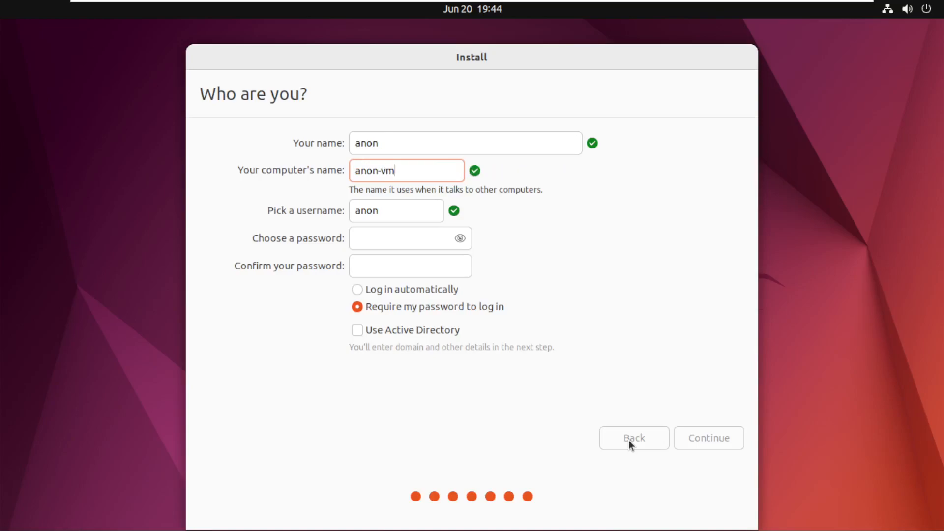
Enter the account password and confirm it in the second password field.
click(363, 238)
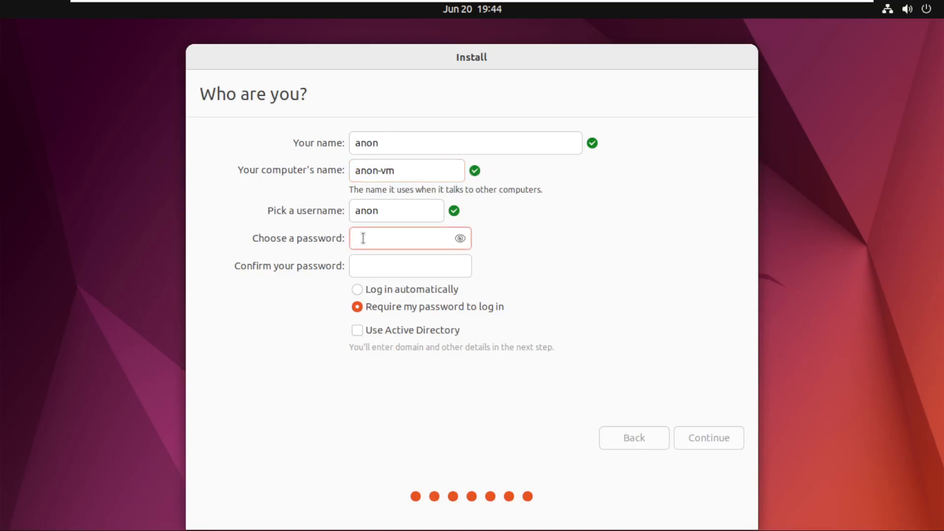
text(*********)
key(Tab)
text(*********)
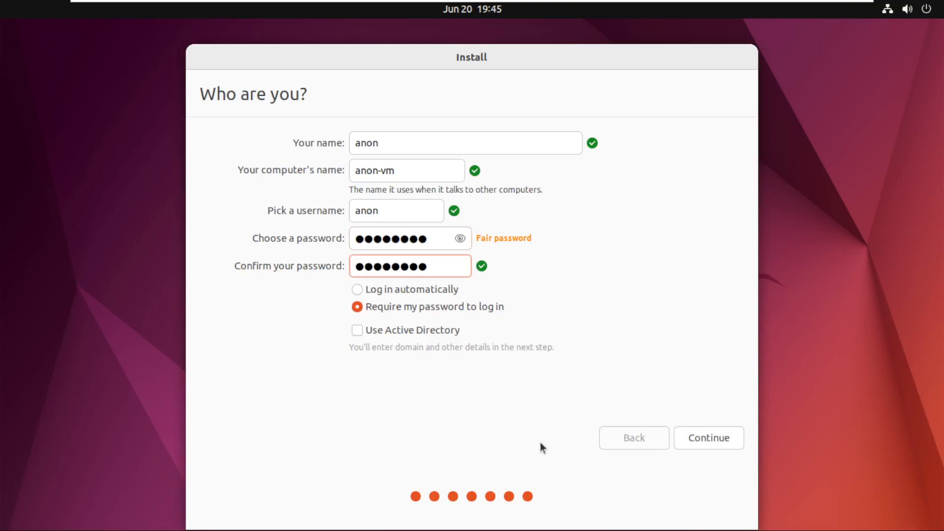
Submit the account details and let the Ubuntu installation run to completion.
click(725, 442)
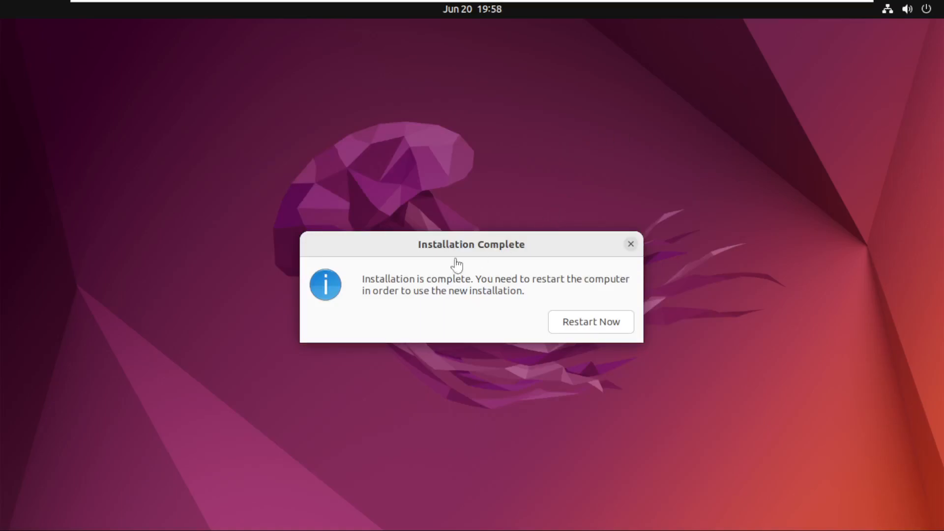
click(584, 324)
click(929, 11)
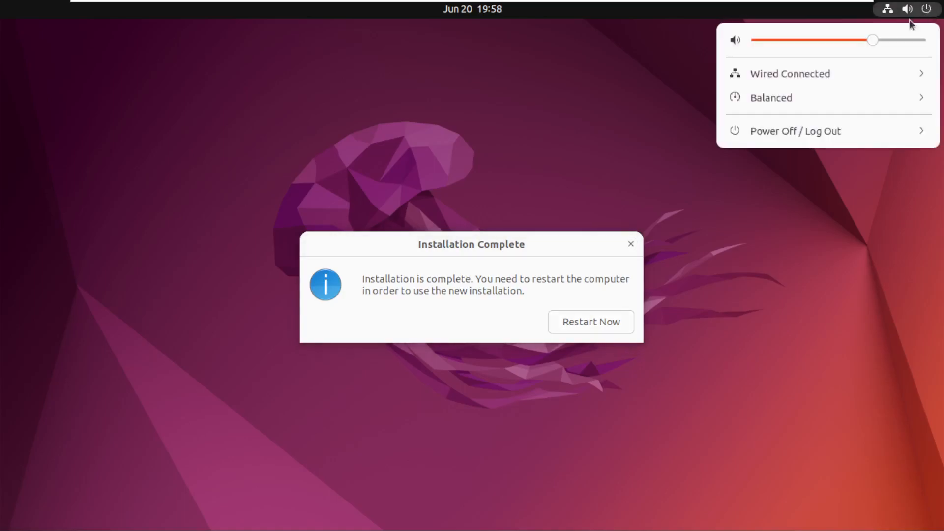
click(799, 138)
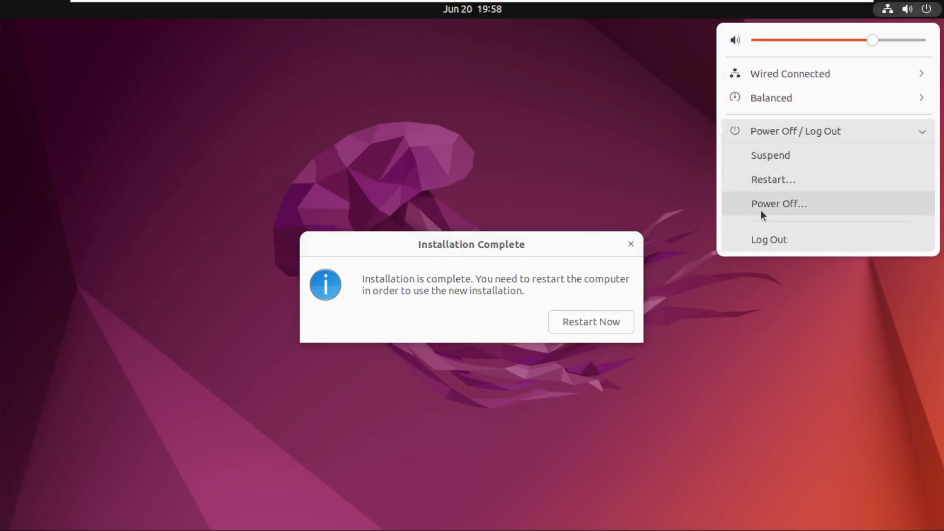
click(762, 212)
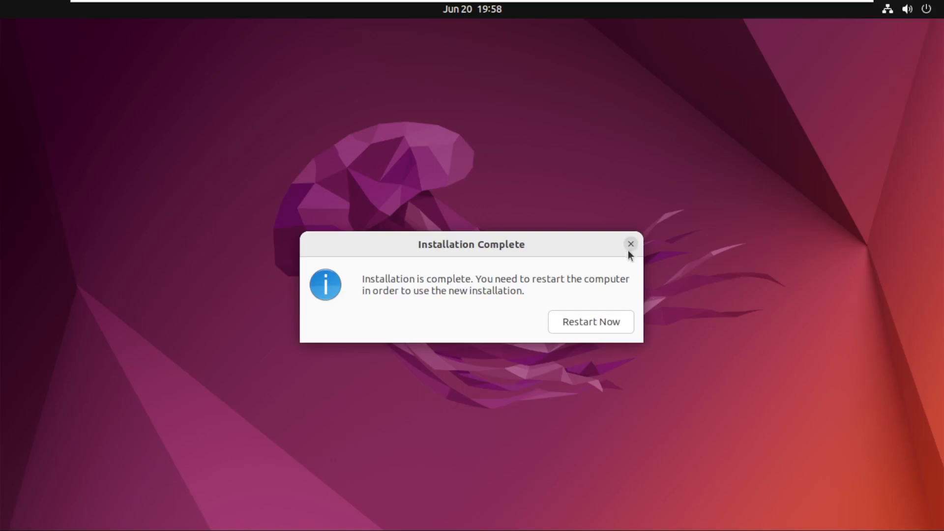
Restart the virtual machine into the newly installed Ubuntu system, continuing past the installation medium prompt.
click(617, 322)
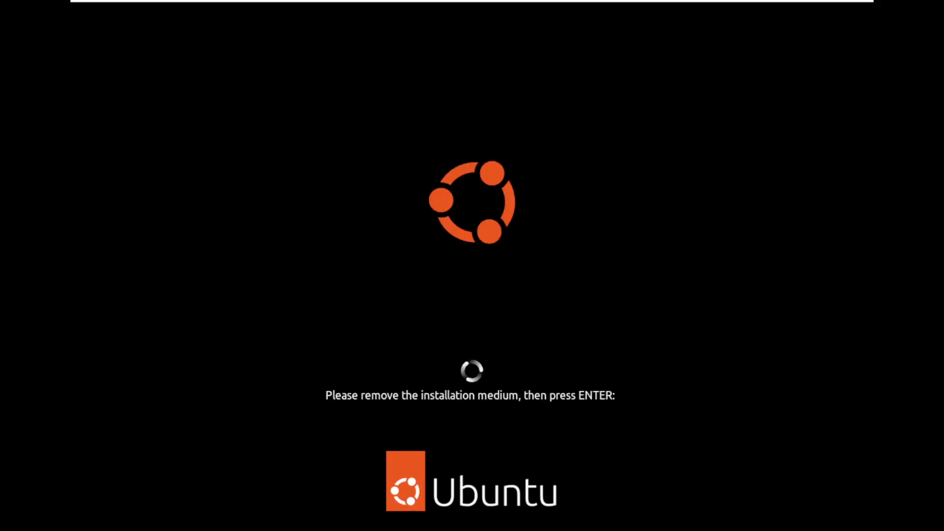
key(Return)
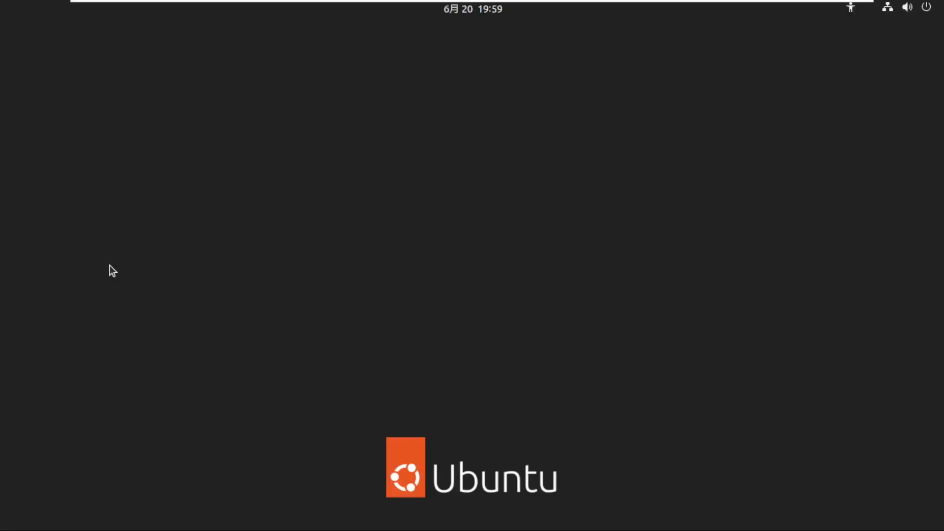
Power off the Ubuntu virtual machine from its login screen without logging in.
click(409, 262)
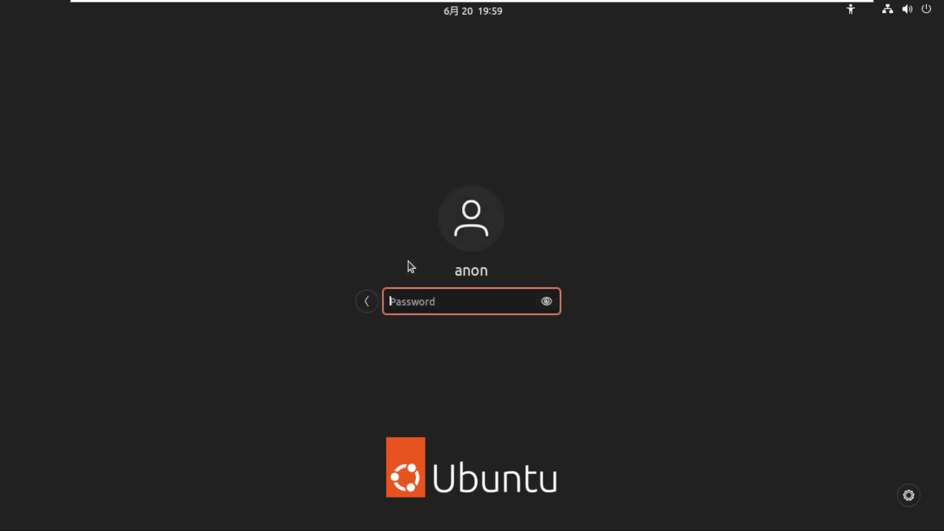
click(919, 11)
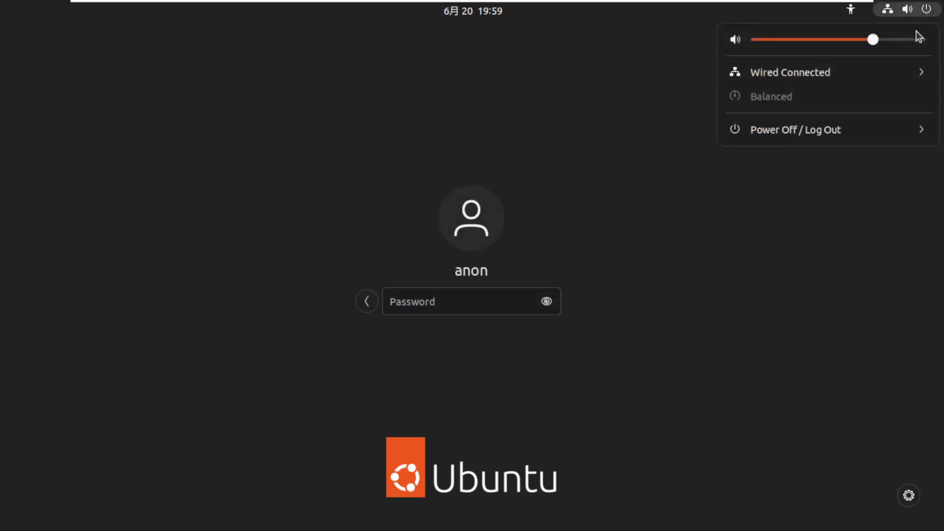
click(815, 133)
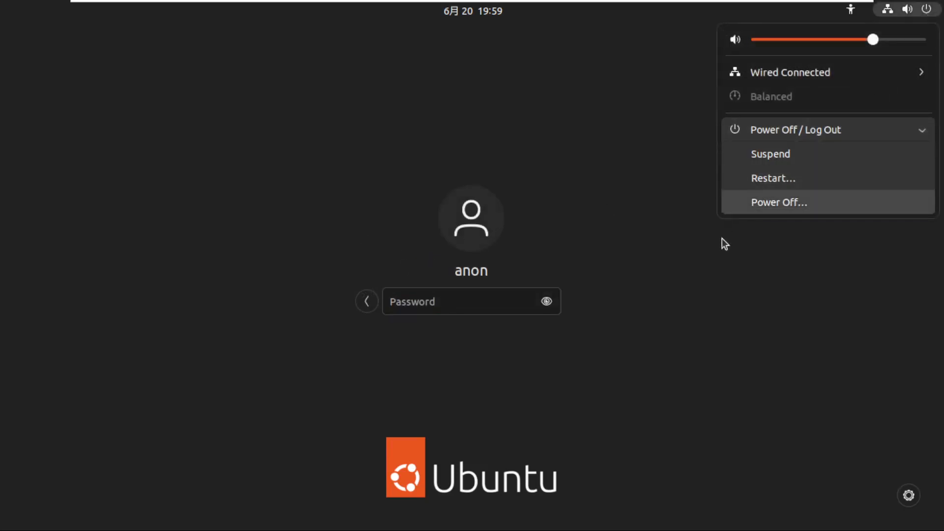
click(770, 206)
key(Escape)
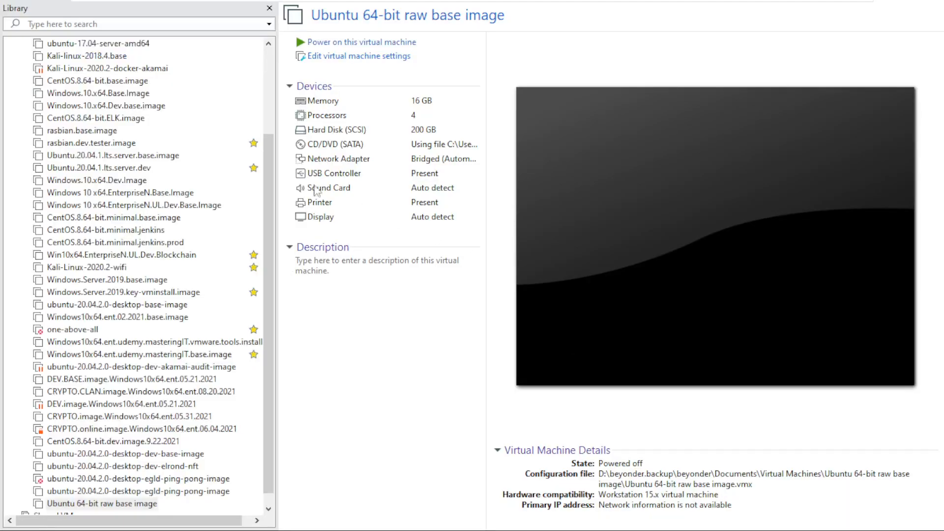
Set up a full clone of the Ubuntu 64-bit raw base image from its current state, removing the "Clone of" prefix from its name.
scroll(168, 409, down, 1)
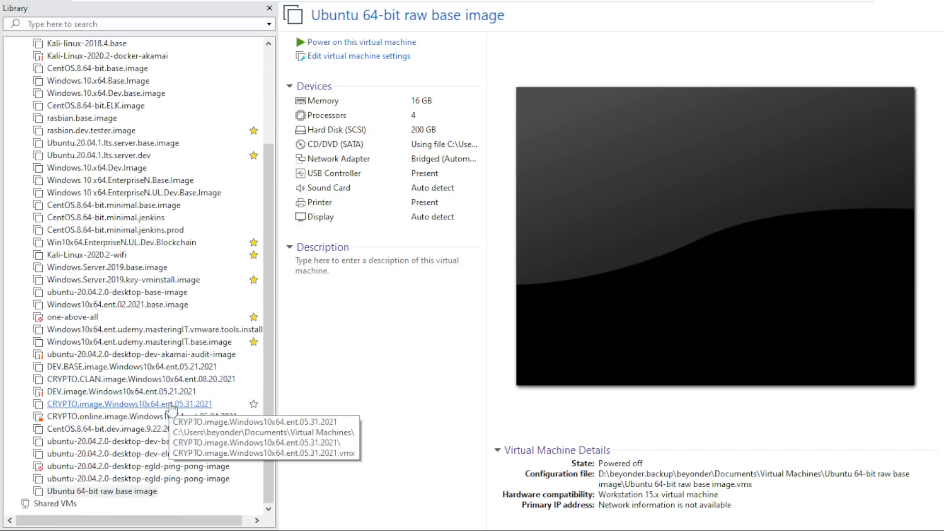
right_click(147, 491)
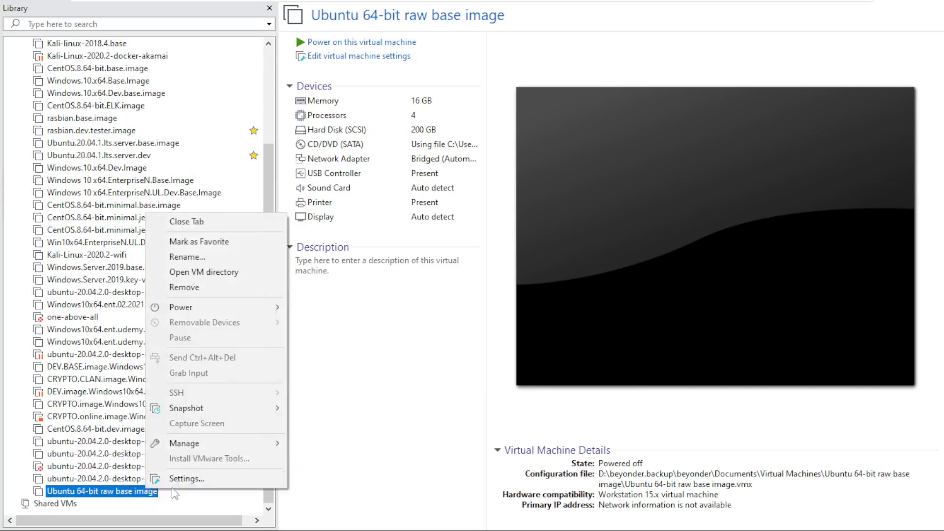
mouse_move(235, 446)
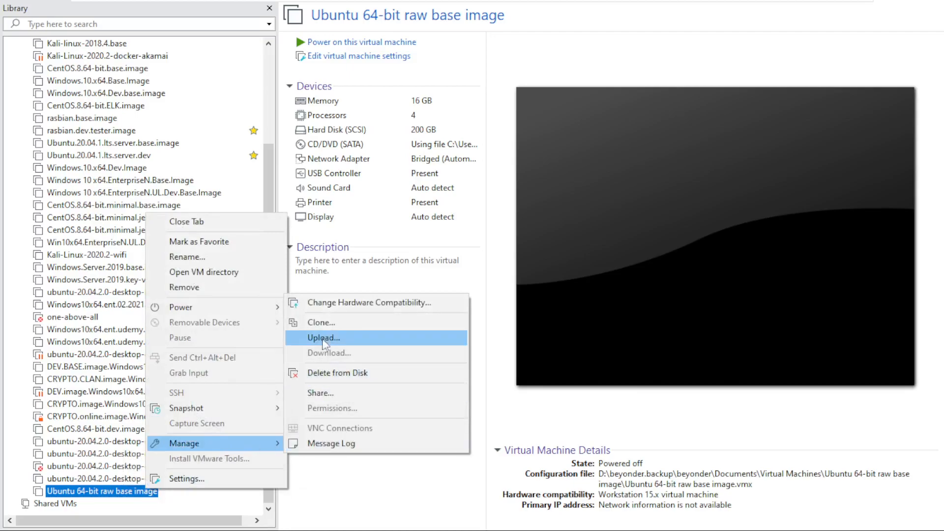
click(322, 323)
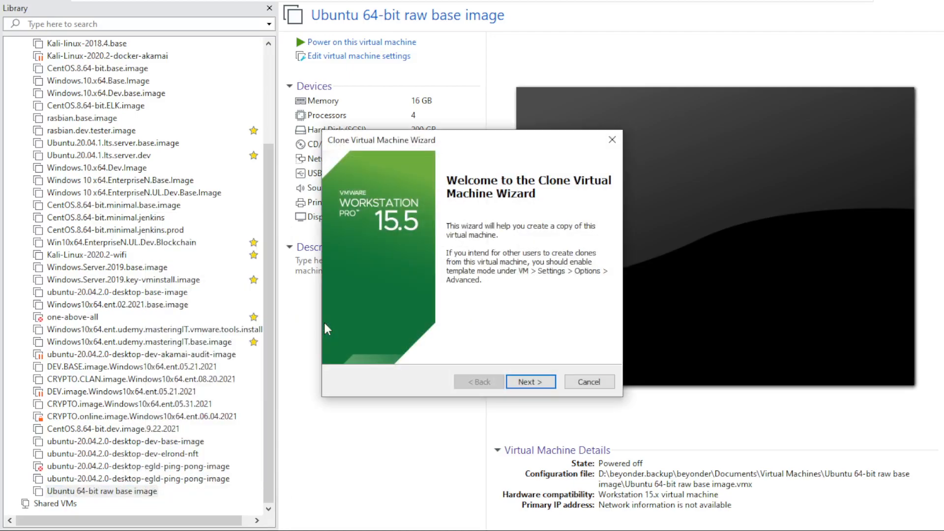
click(523, 383)
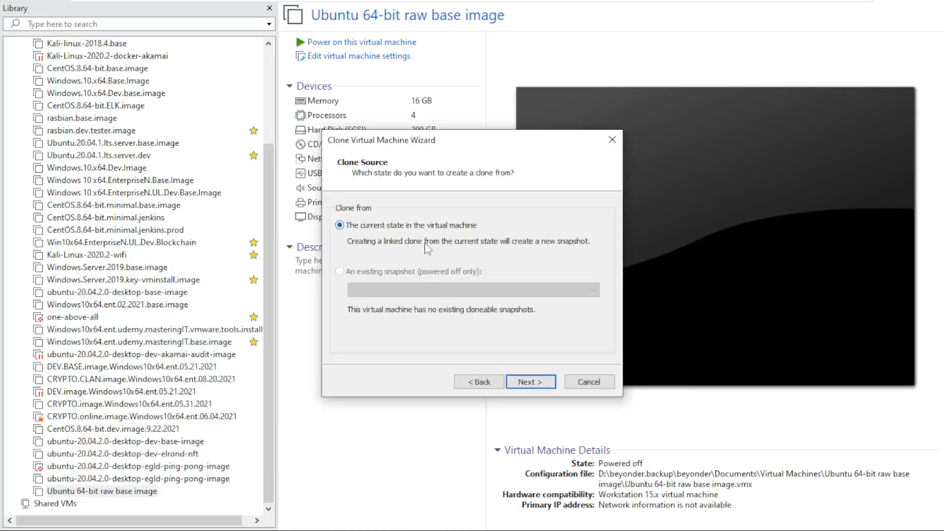
click(516, 381)
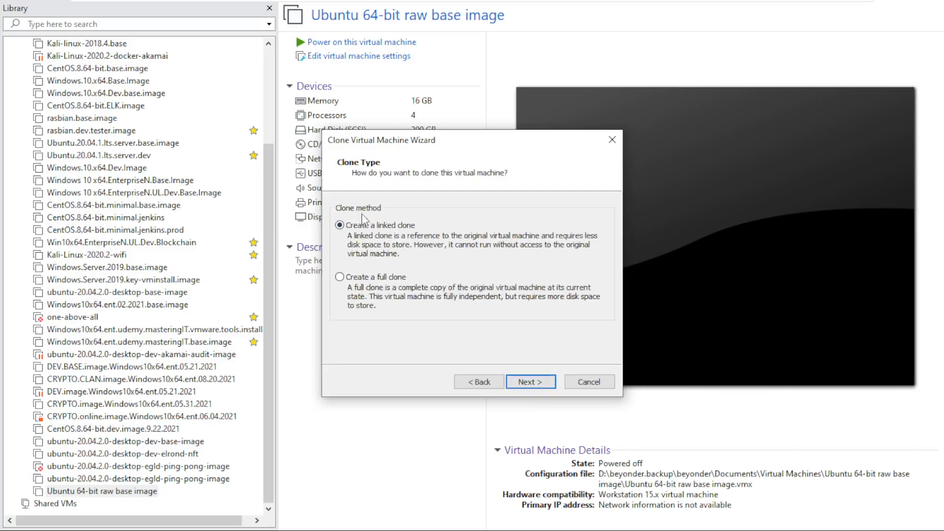
click(369, 279)
click(531, 382)
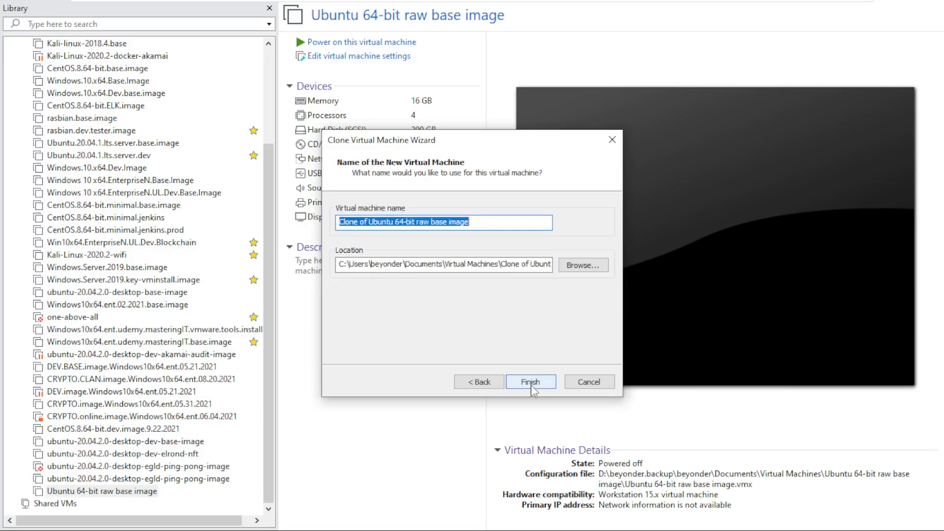
drag(370, 224, 335, 222)
key(BackSpace)
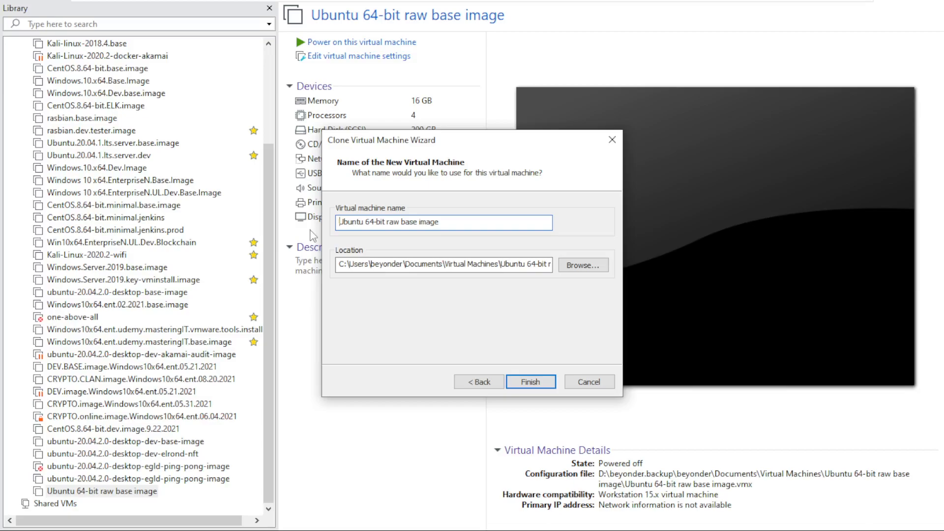
text(elrond)
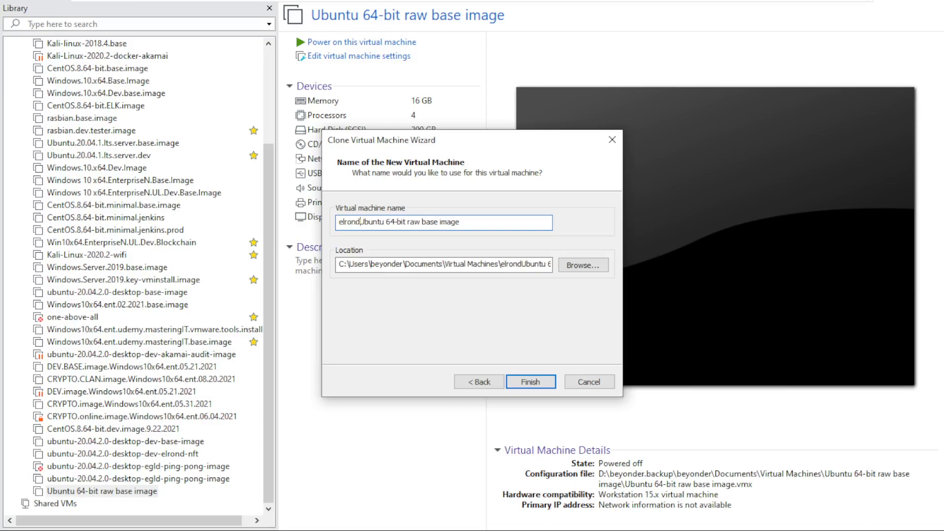
key(BackSpace)
key(BackSpace)
key(BackSpace)
key(BackSpace)
key(BackSpace)
key(BackSpace)
key(BackSpace)
text(Elrond de)
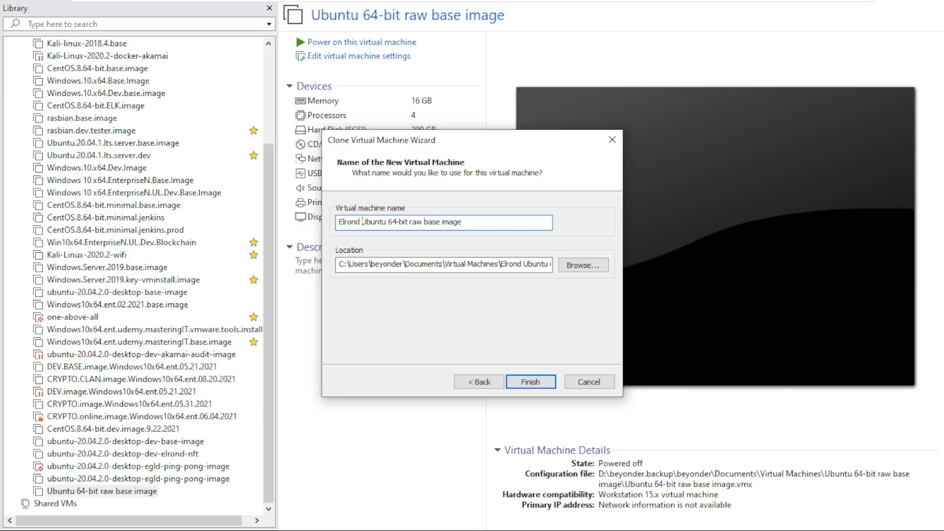
text(v)
key(BackSpace)
key(BackSpace)
key(BackSpace)
key(BackSpace)
key(BackSpace)
key(BackSpace)
key(BackSpace)
key(BackSpace)
key(BackSpace)
key(BackSpace)
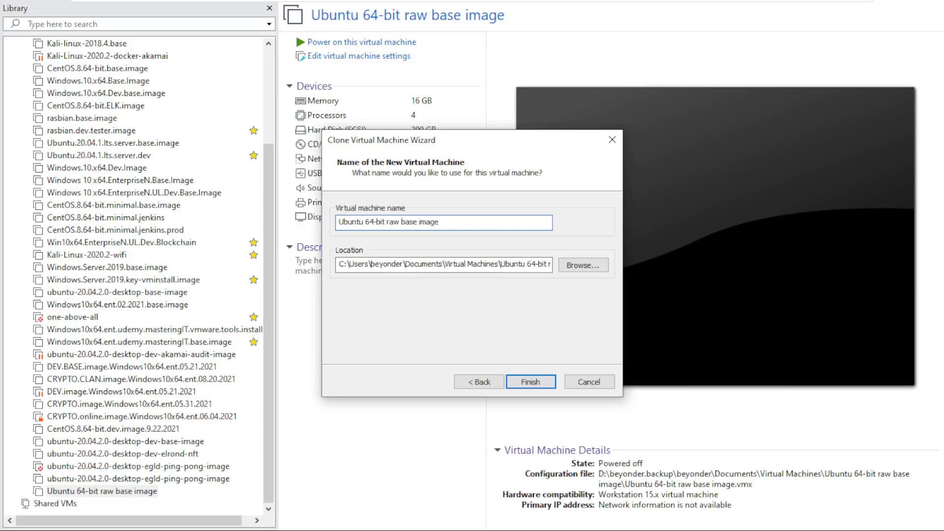
Name the clone "Ubuntu 64-bit Elrond dev image" and create it in the default location.
key(BackSpace)
key(BackSpace)
key(BackSpace)
key(BackSpace)
key(BackSpace)
key(BackSpace)
key(BackSpace)
key(BackSpace)
text(Elrond)
text(dev)
drag(506, 264, 552, 266)
click(531, 382)
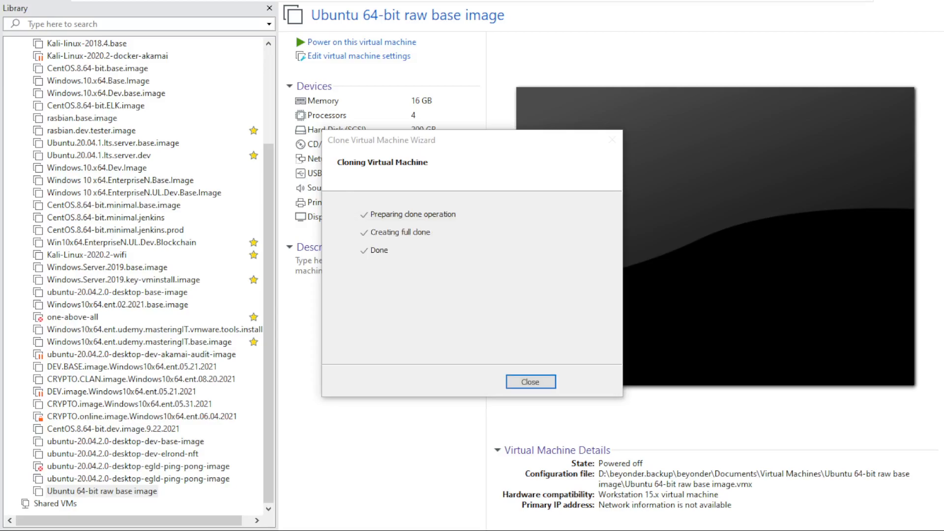
click(534, 384)
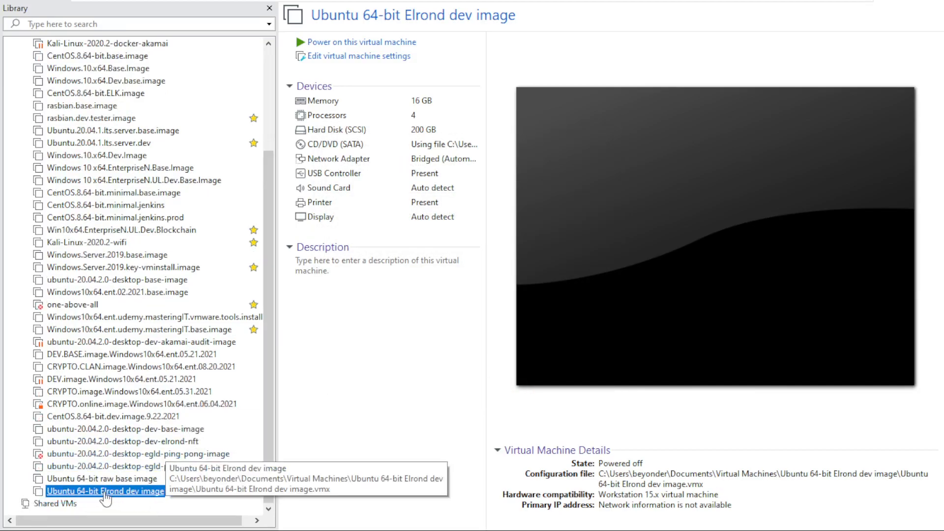
Power on the Ubuntu 64-bit Elrond dev image and log in with the account password.
click(344, 42)
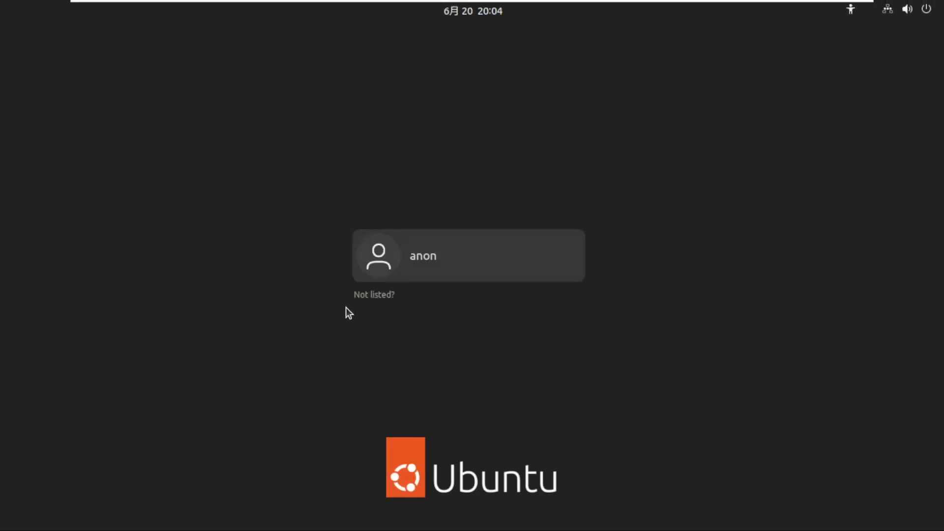
click(377, 259)
text(********)
key(Return)
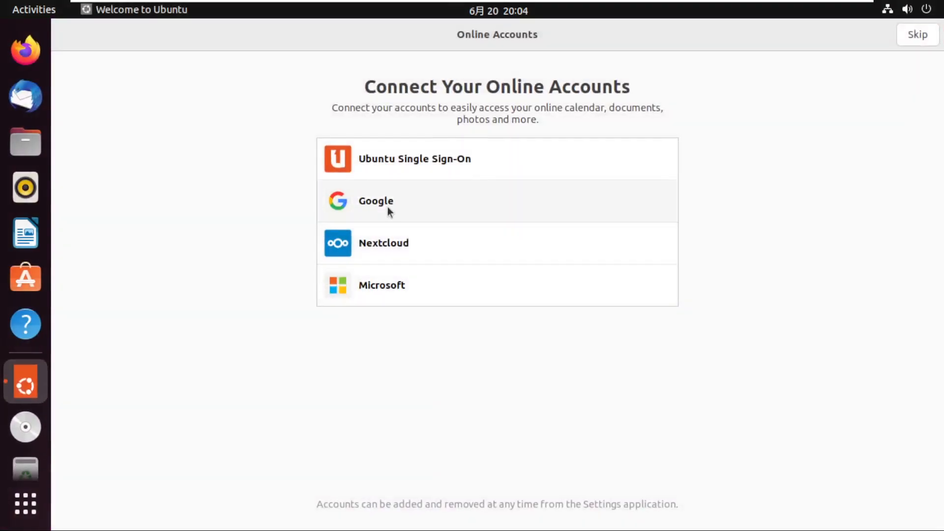
Skip connecting online accounts, decline to send system info, and leave Location Services off in the welcome setup.
click(912, 39)
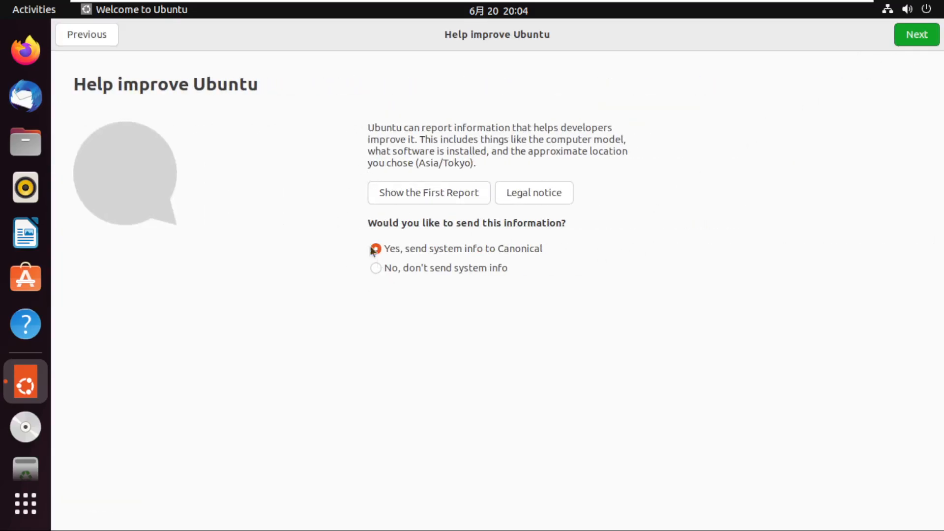
click(441, 268)
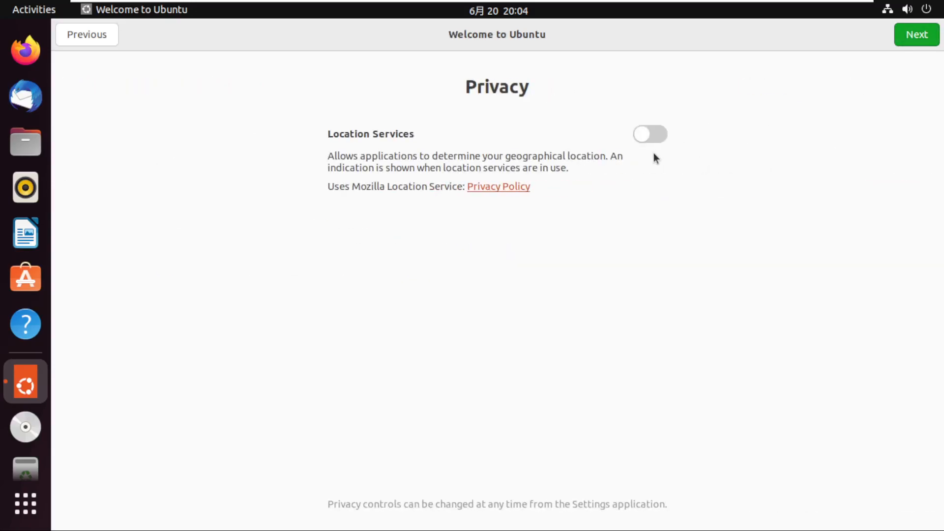
click(921, 35)
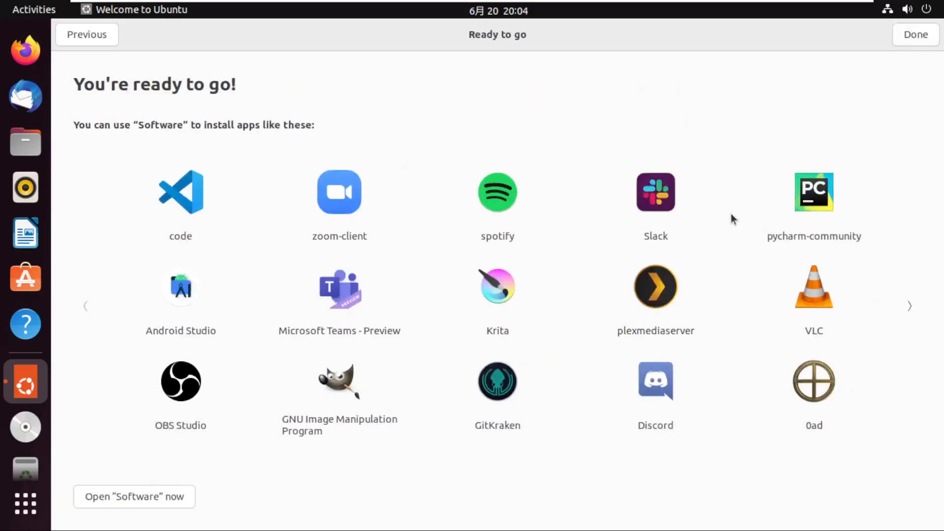
Open the Software application from the welcome setup and look through its Editor's Choice apps and categories.
click(166, 499)
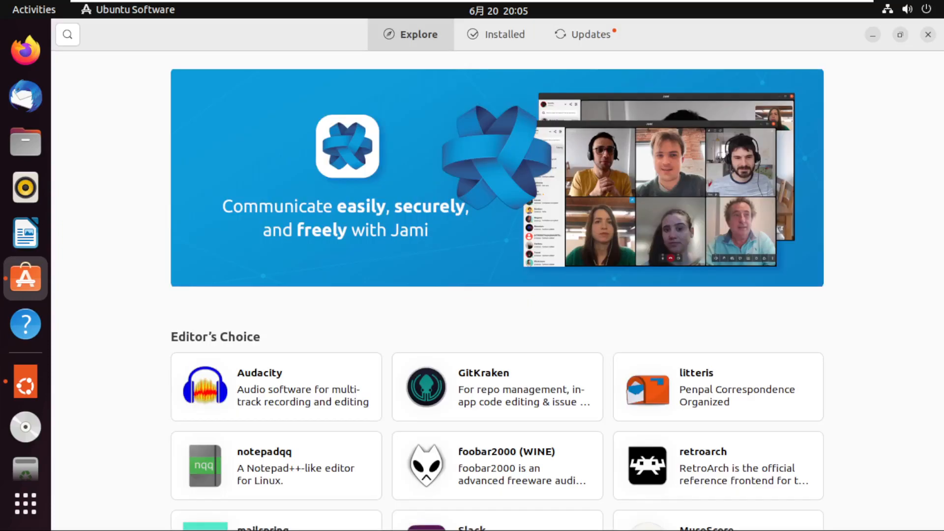
scroll(873, 320, down, 3)
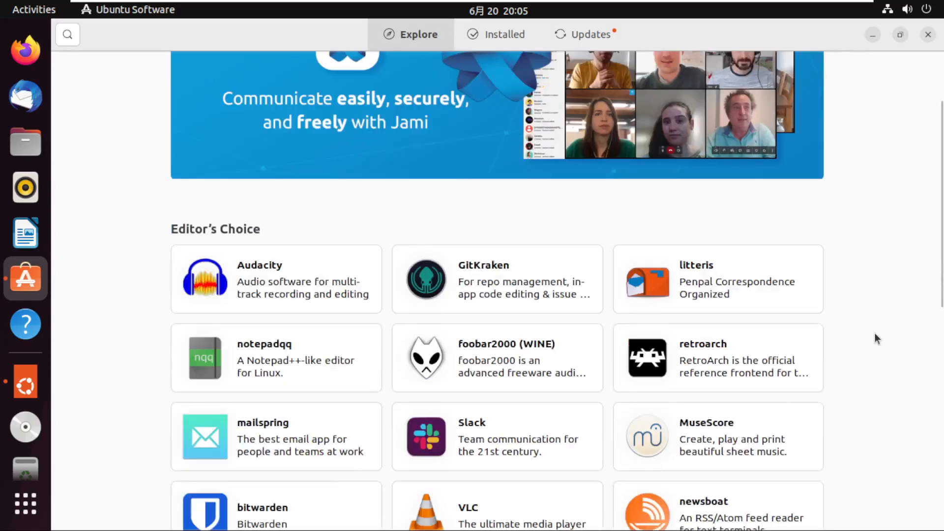
scroll(810, 330, down, 5)
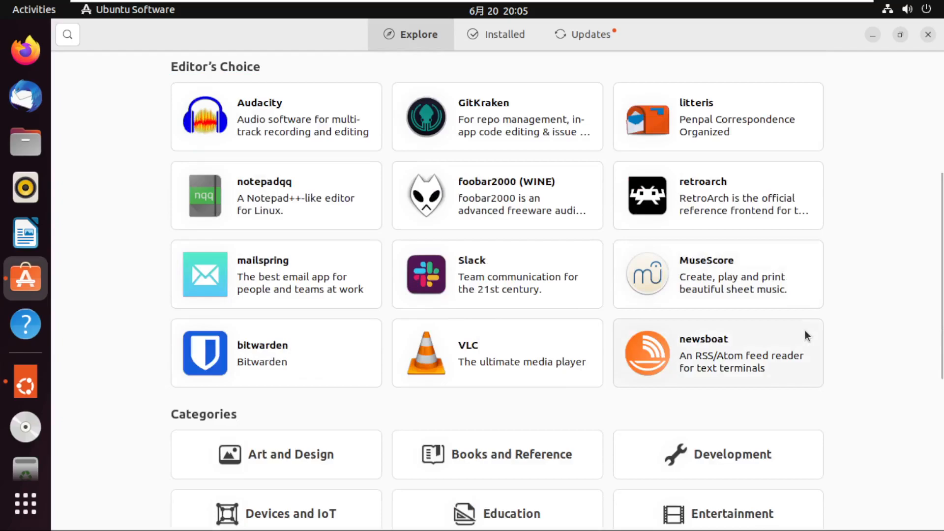
scroll(831, 333, up, 5)
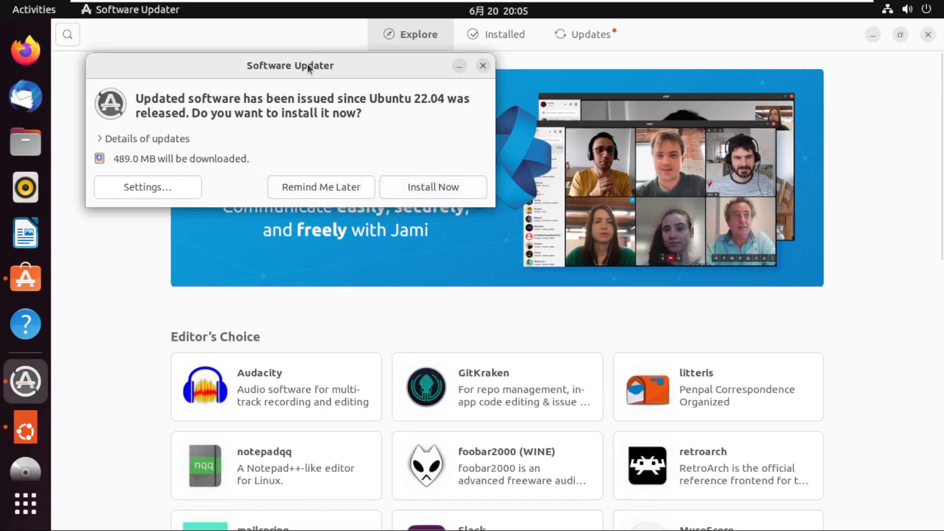
Install the software updates issued since Ubuntu 22.04 was released, checking the download details.
click(408, 191)
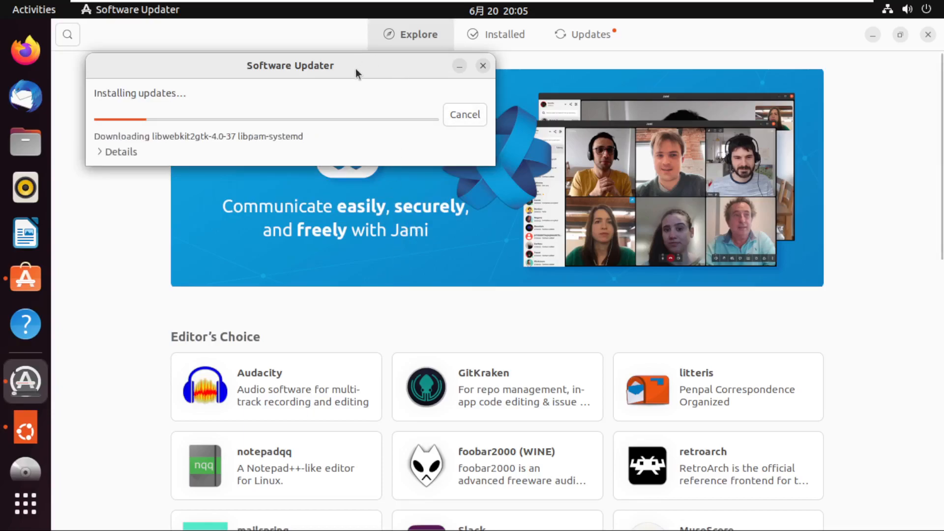
click(111, 153)
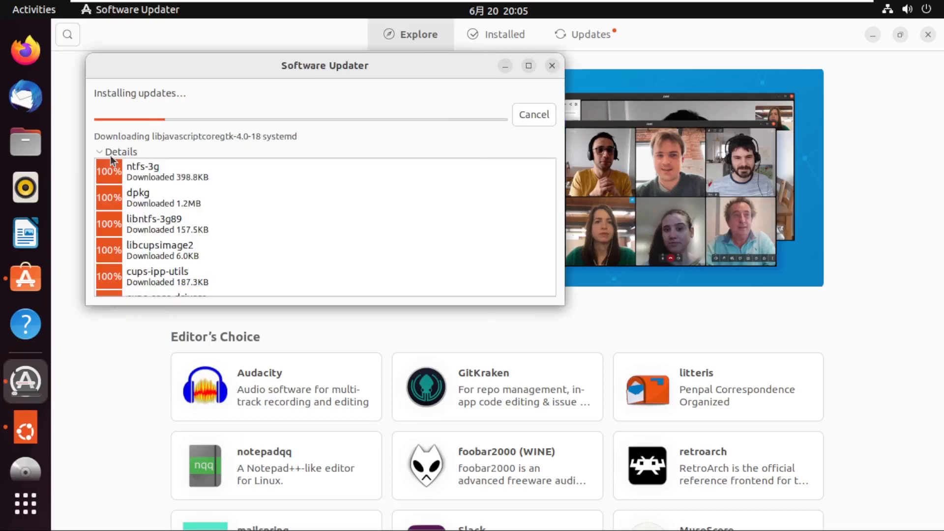
click(120, 152)
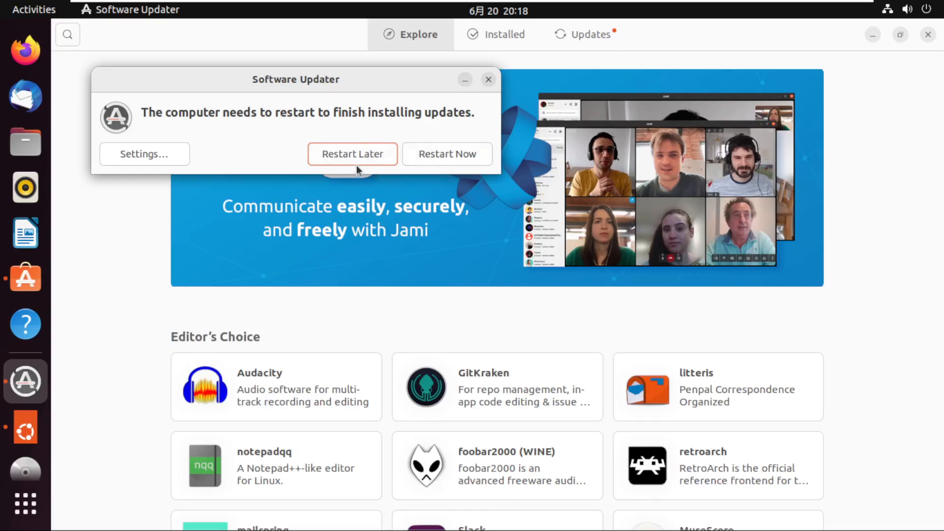
Restart the computer to finish installing the updates and log back in with the account password.
click(433, 159)
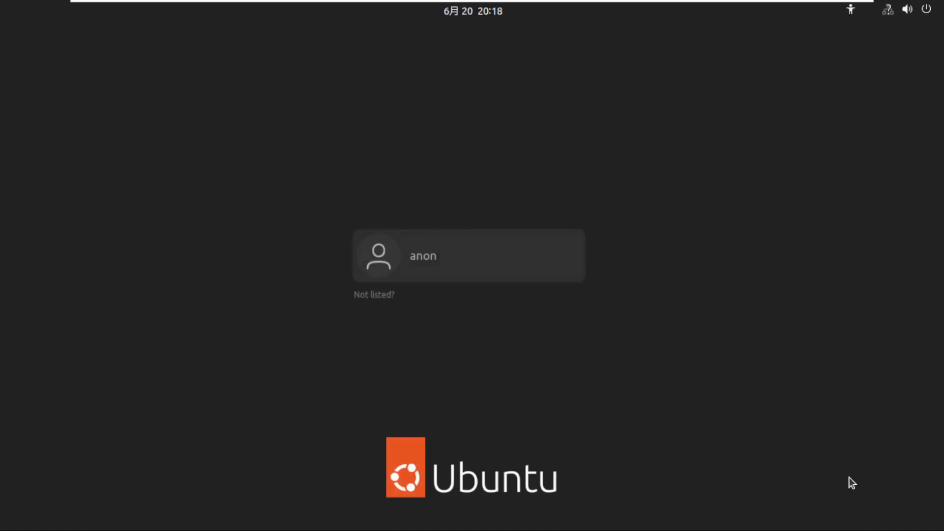
click(434, 263)
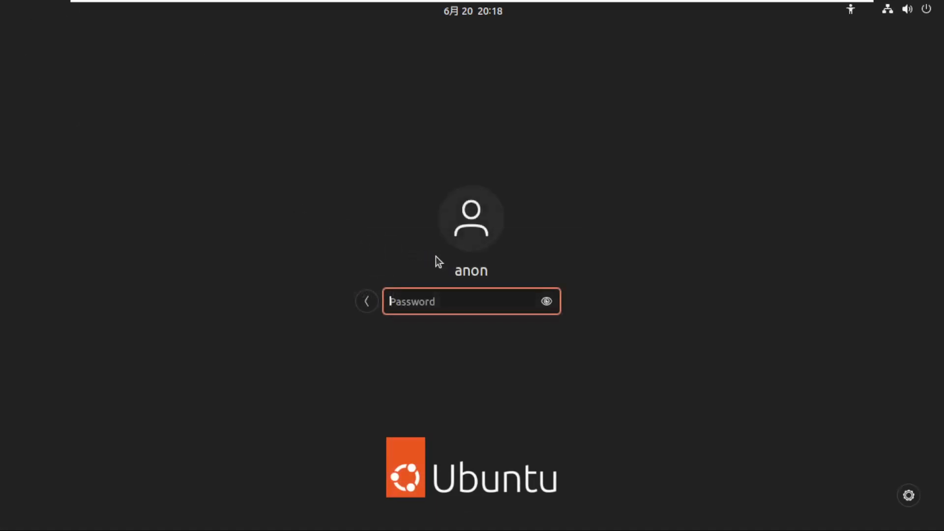
text(********)
key(Return)
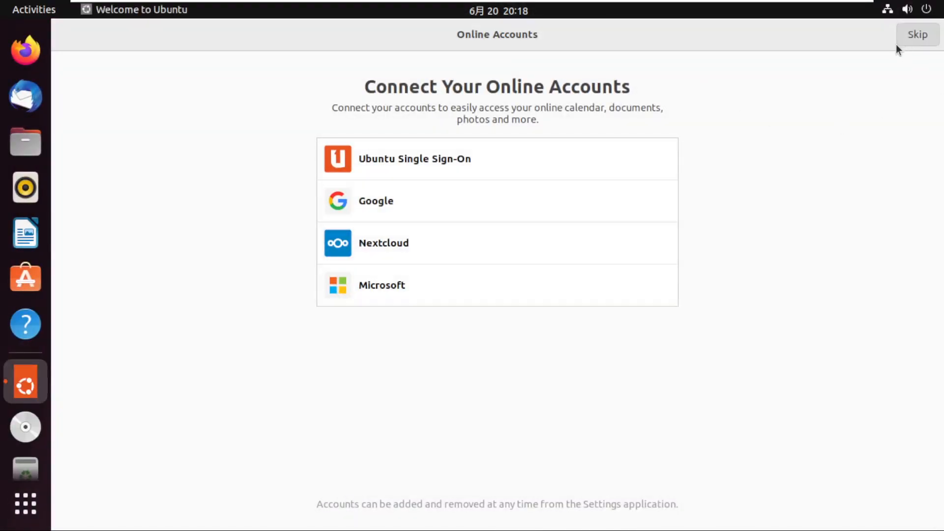
Skip online accounts and Livepatch, choose not to send system info, and leave Location Services off in the welcome setup.
click(907, 36)
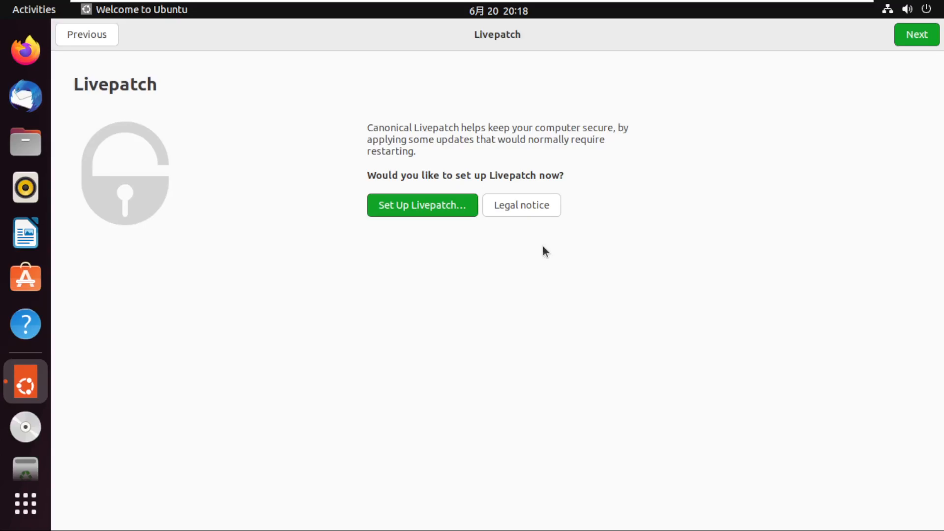
click(908, 37)
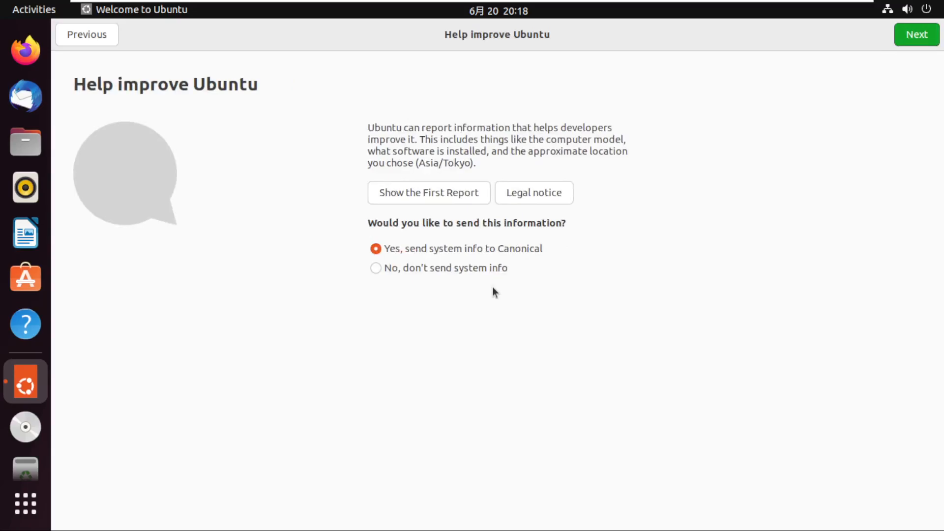
click(445, 271)
click(916, 35)
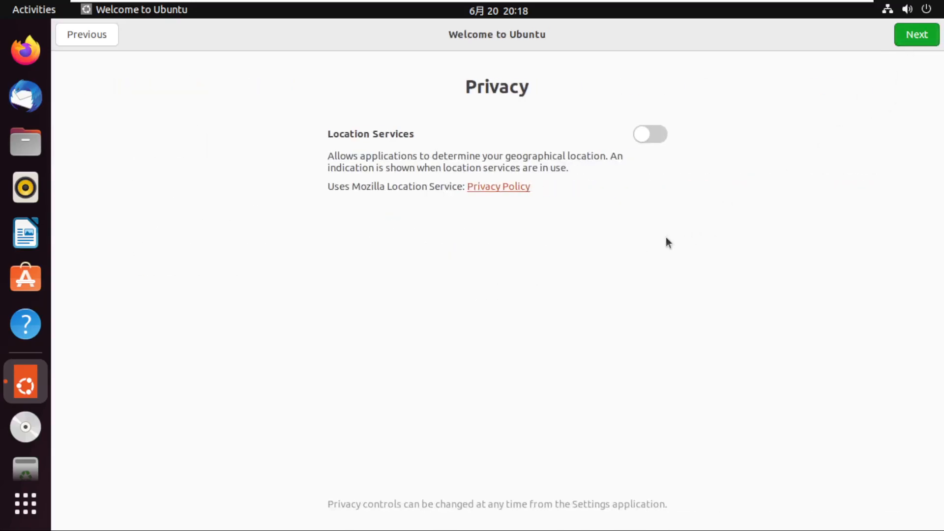
click(896, 38)
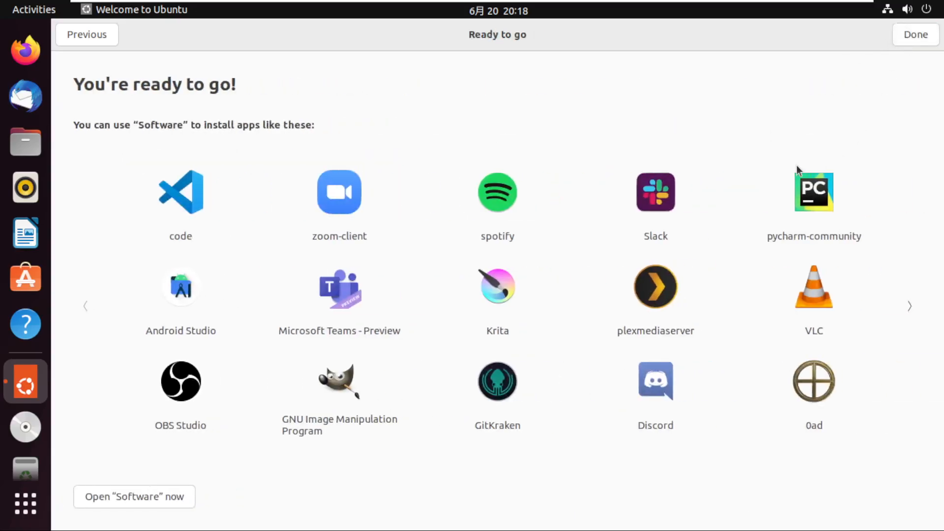
Open the Software application from the welcome setup and search it for "vscode".
click(125, 504)
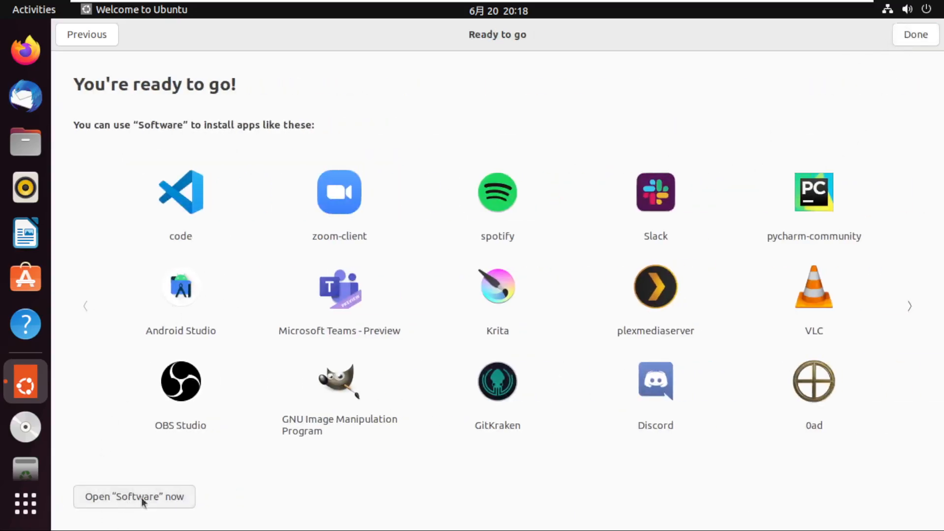
scroll(323, 405, down, 4)
scroll(323, 406, up, 4)
scroll(330, 399, down, 4)
scroll(334, 397, down, 1)
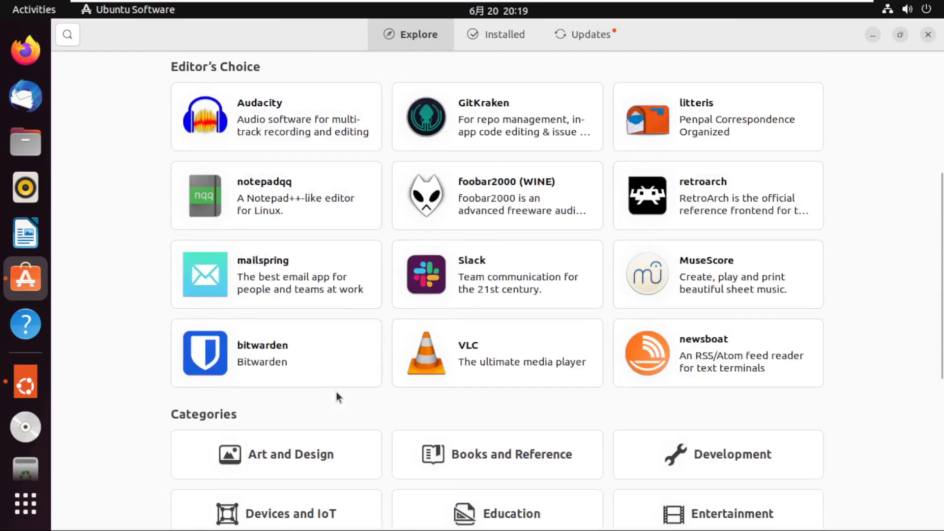
key(ctrl+f)
text(code)
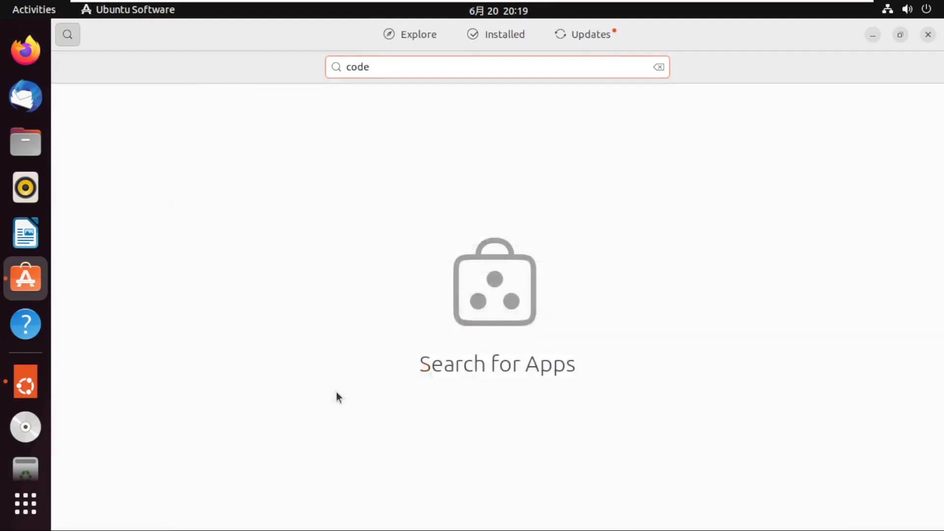
key(BackSpace)
key(BackSpace)
text(vscod)
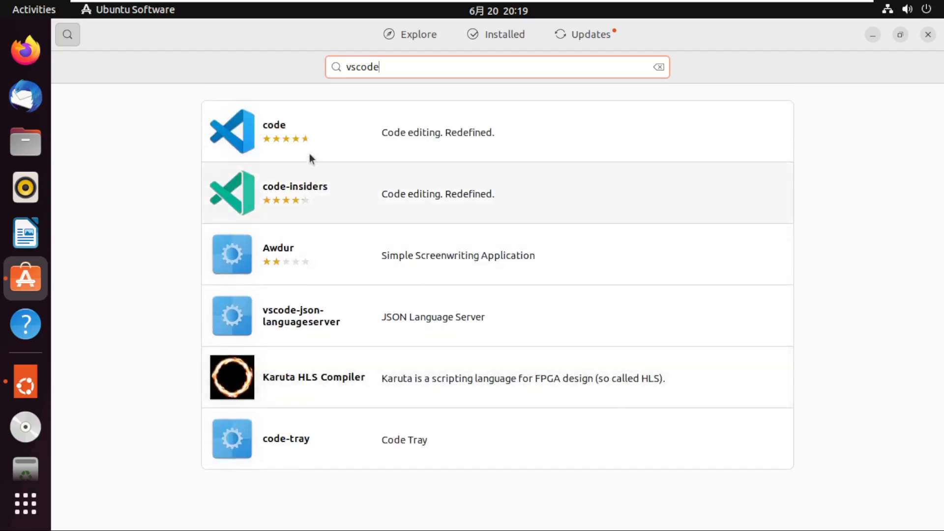
Install the code snap by Visual Studio Code, authenticating with the account password.
click(274, 129)
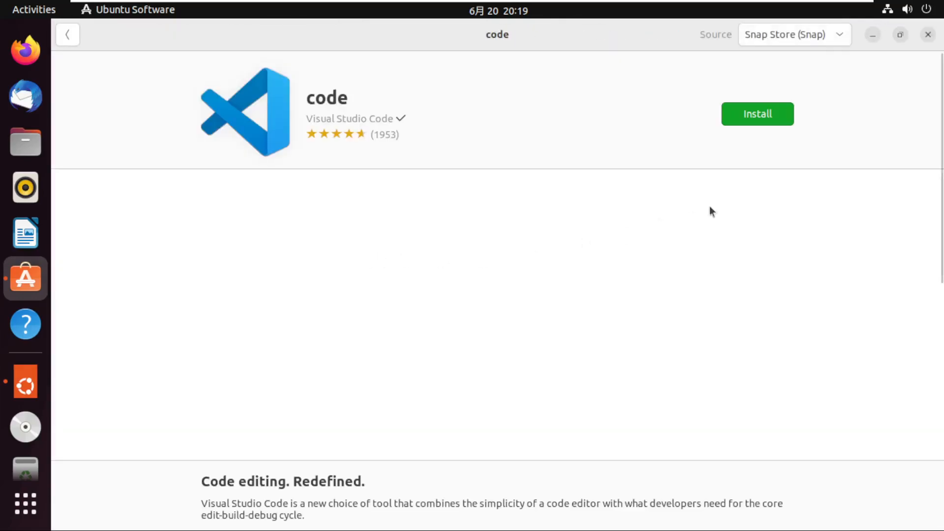
click(744, 121)
text(********)
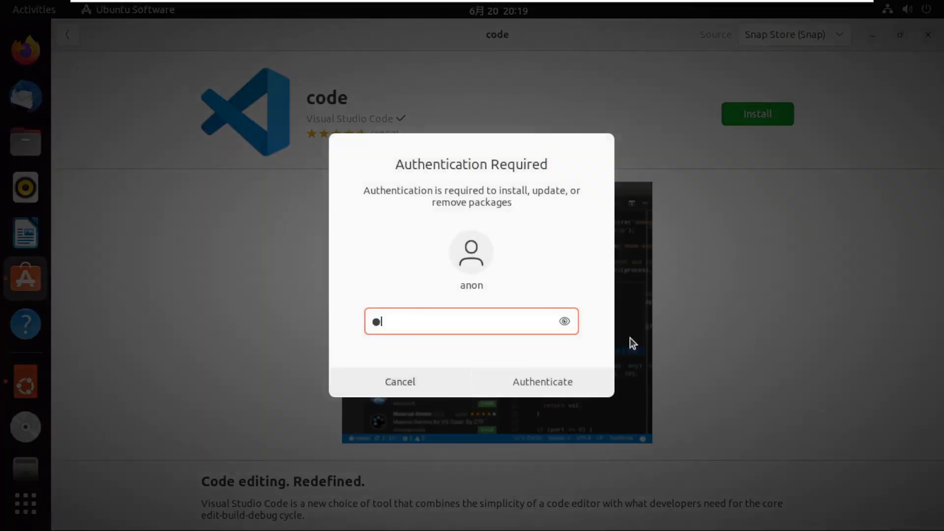
key(Return)
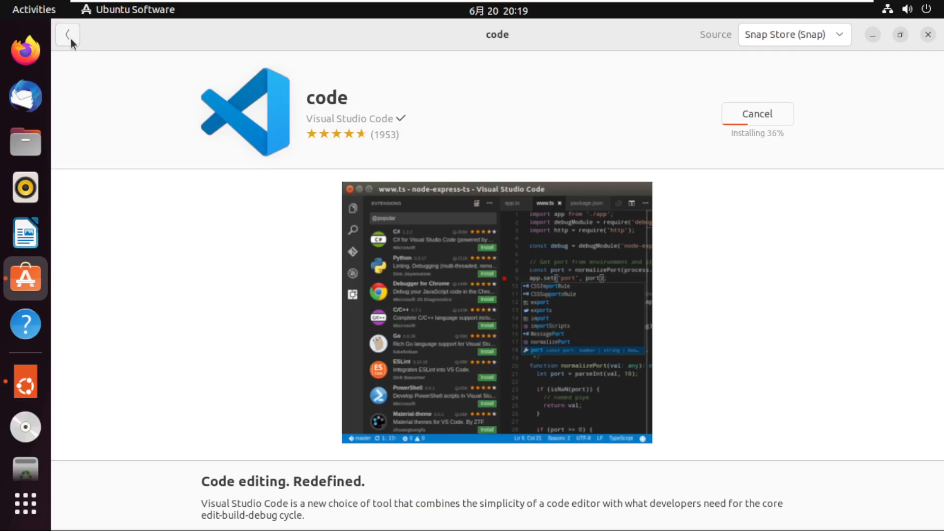
Open a terminal window and add Terminal to the favorites.
key(ctrl+alt+t)
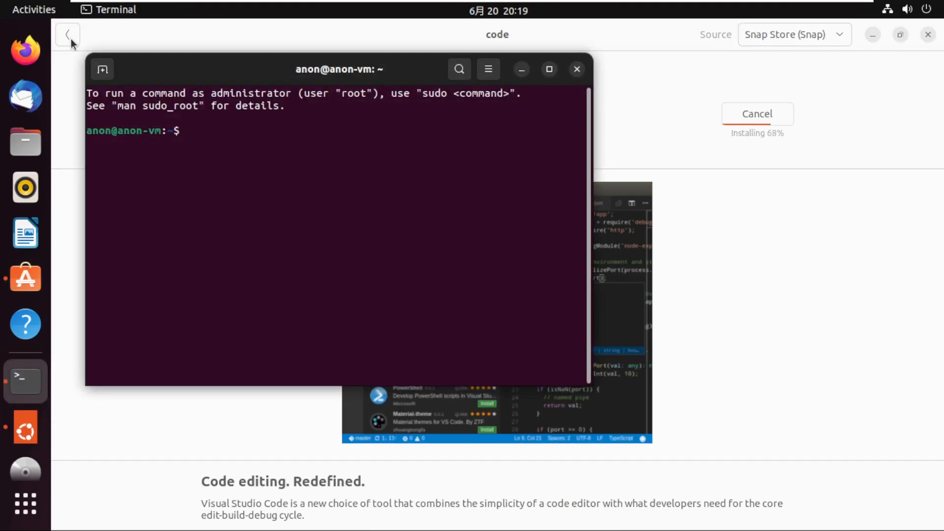
text(ctrl + alt + t)
key(BackSpace)
key(BackSpace)
key(BackSpace)
key(BackSpace)
key(BackSpace)
key(BackSpace)
key(BackSpace)
key(BackSpace)
key(BackSpace)
key(BackSpace)
key(BackSpace)
key(BackSpace)
key(BackSpace)
key(BackSpace)
right_click(37, 392)
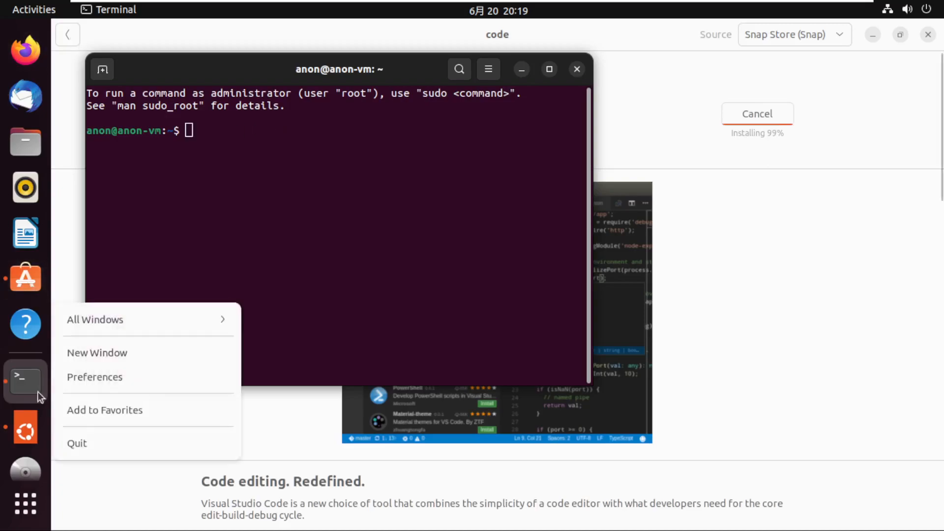
click(87, 409)
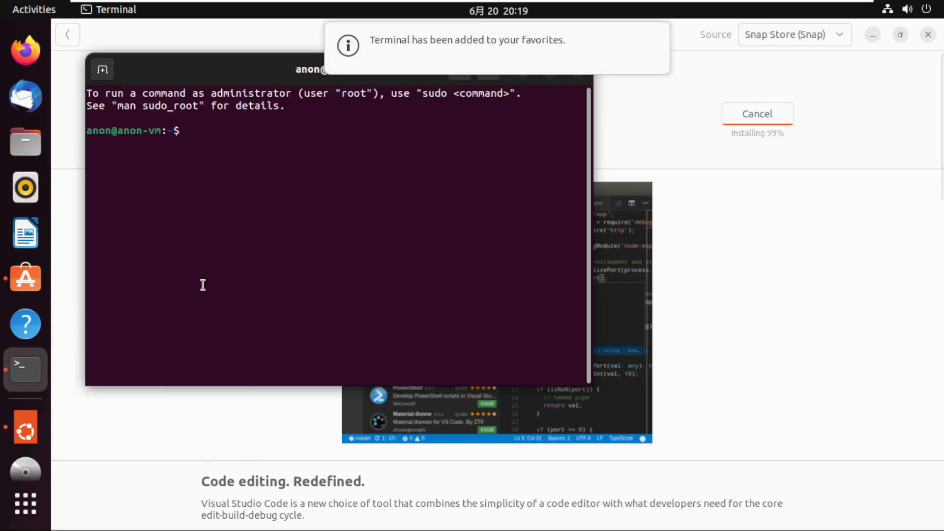
drag(249, 73, 300, 133)
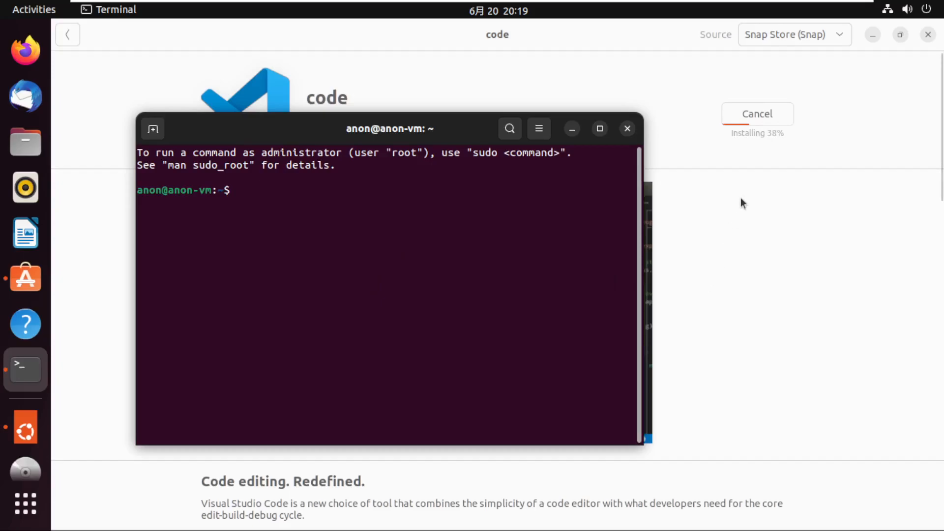
Search the Software application for "discord" and install the Discord snap by Snapcrafters.
click(471, 75)
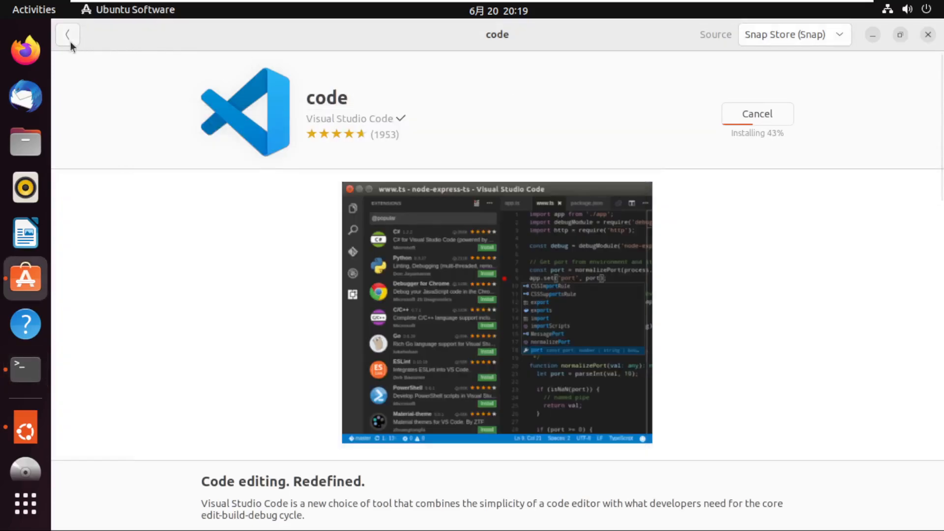
click(69, 41)
drag(386, 70, 282, 74)
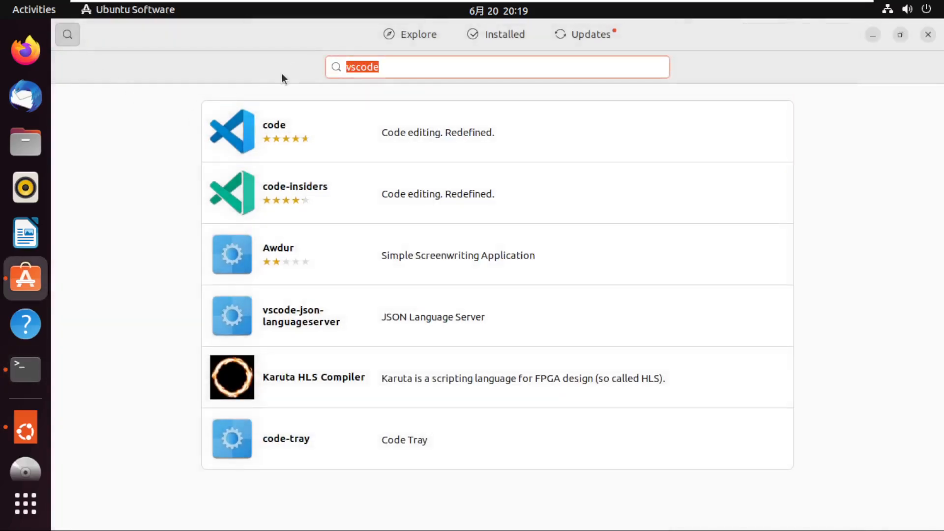
text(discord)
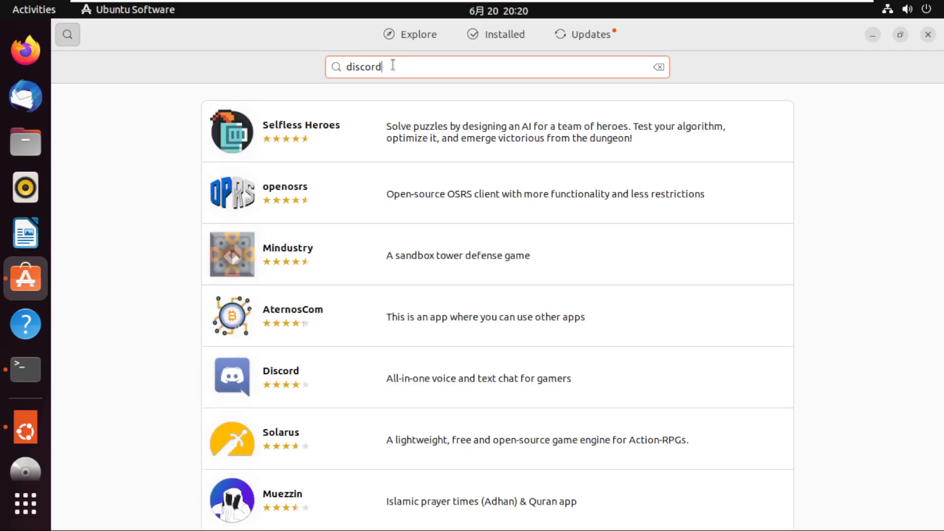
click(279, 374)
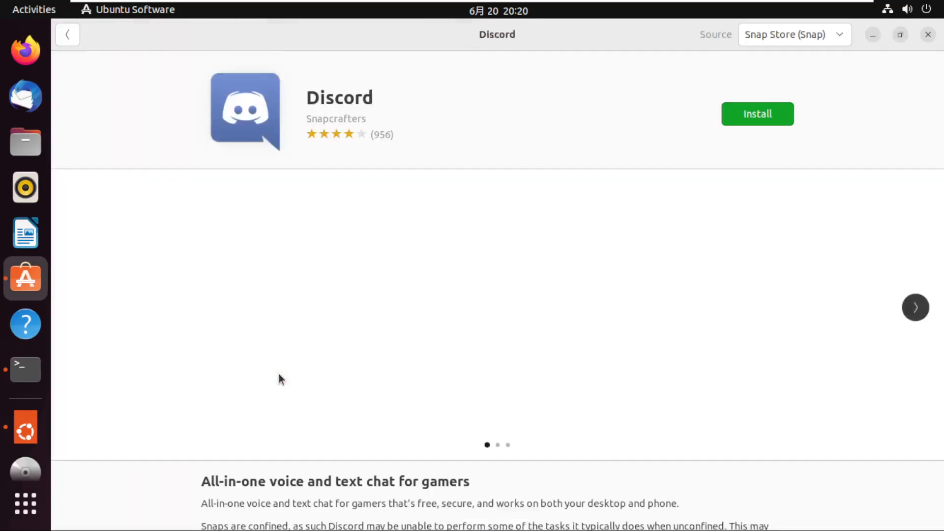
click(745, 120)
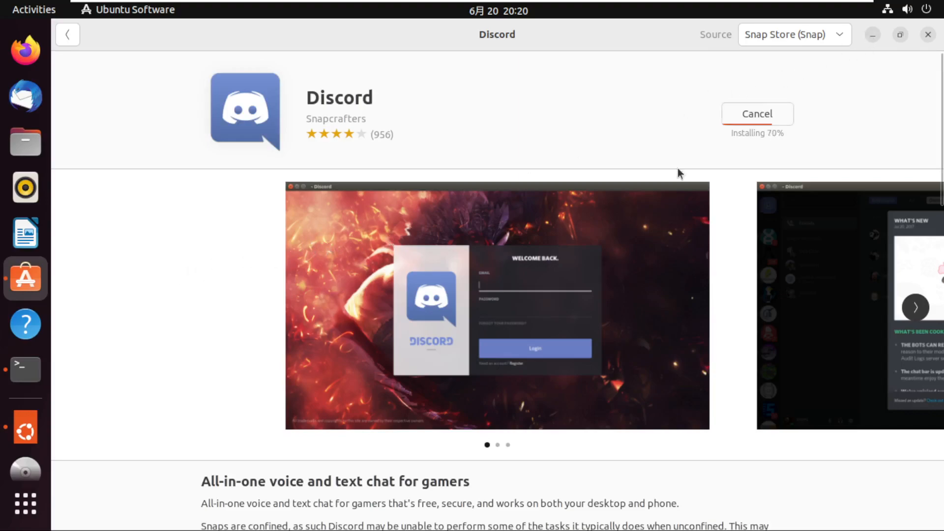
Start Firefox, and launch Discord by running "discord" in the open terminal.
click(23, 57)
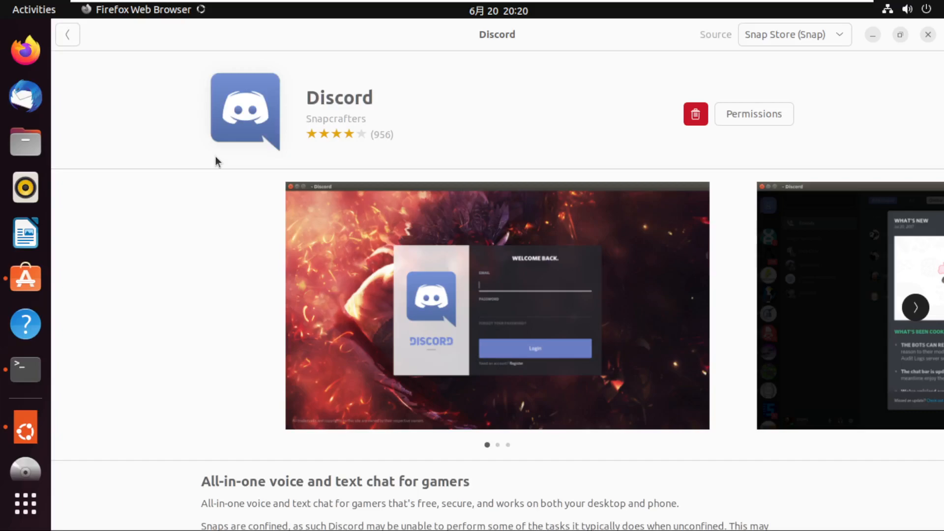
click(74, 39)
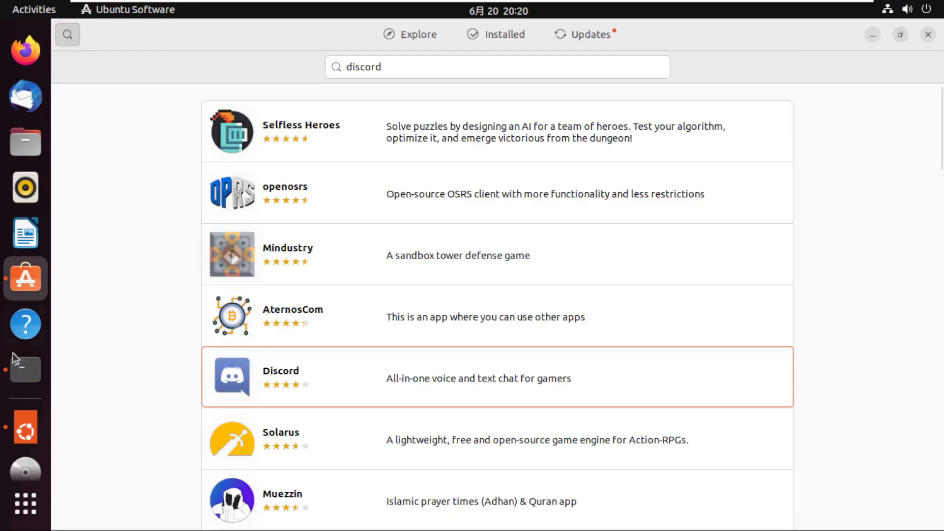
click(31, 382)
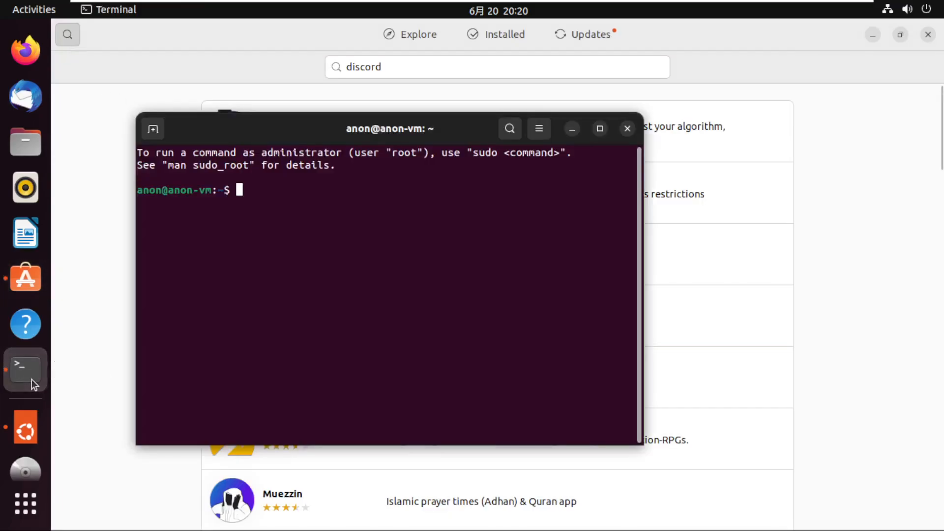
text(discord)
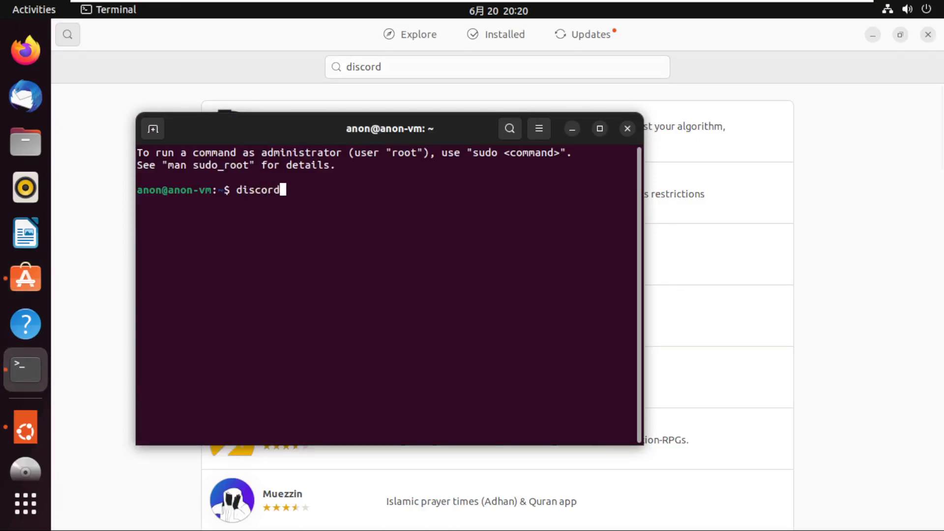
key(Return)
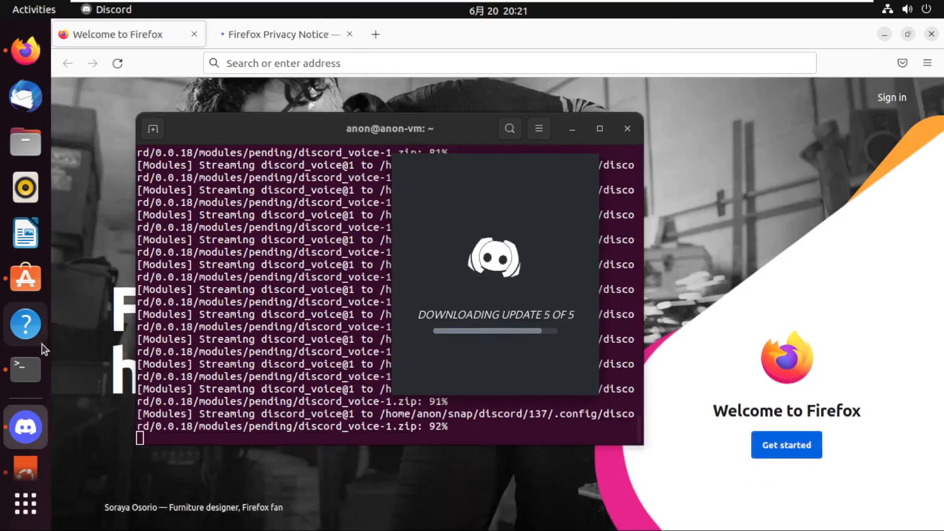
Add Discord to the favorites and close its login window.
right_click(26, 427)
click(90, 449)
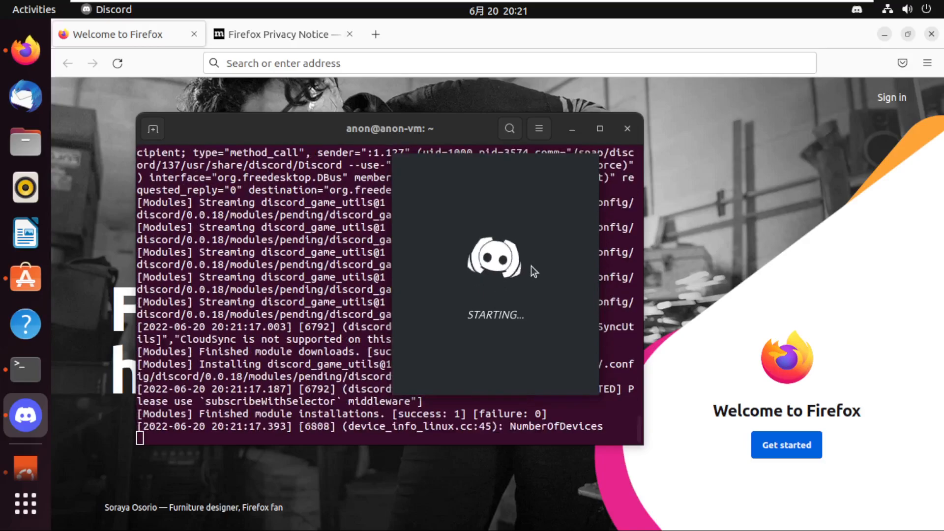
click(315, 63)
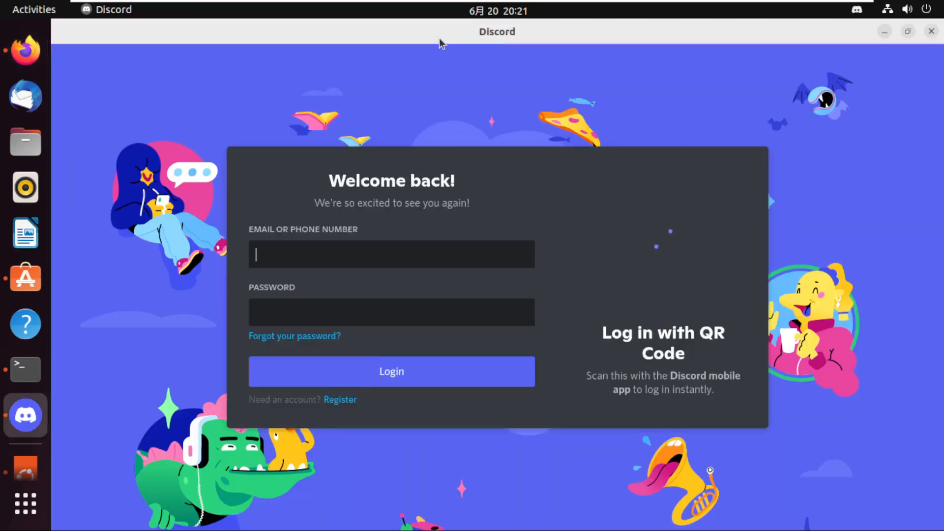
click(931, 32)
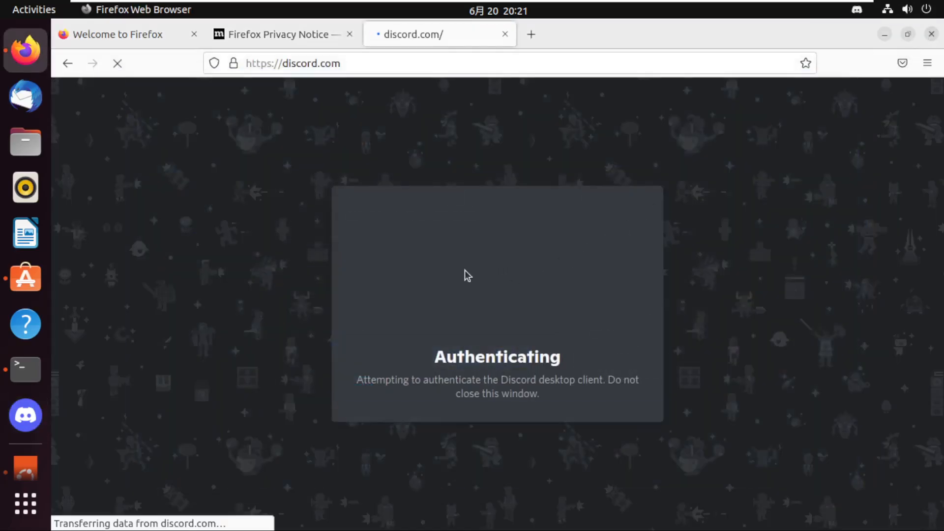
Close the discord.com tab in Firefox and open docs.elrond.com in the Welcome to Firefox tab.
click(505, 34)
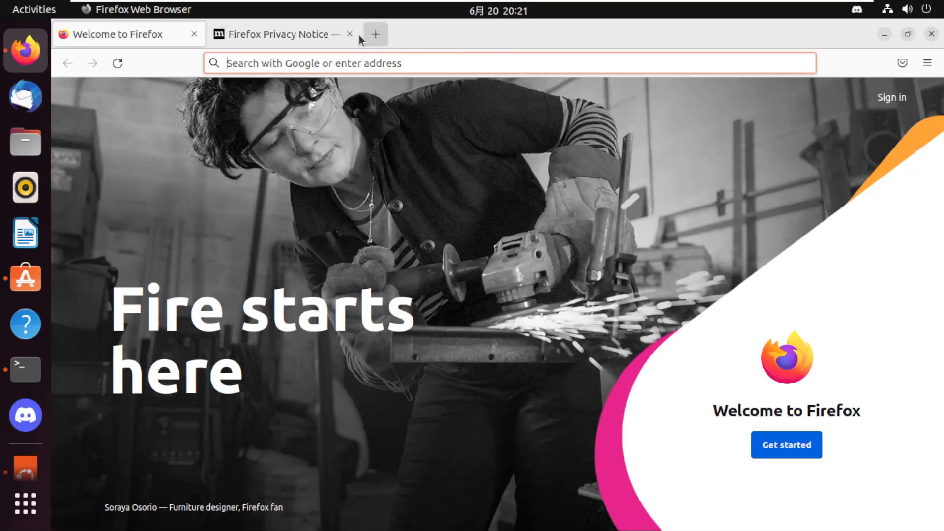
click(269, 60)
text(doc)
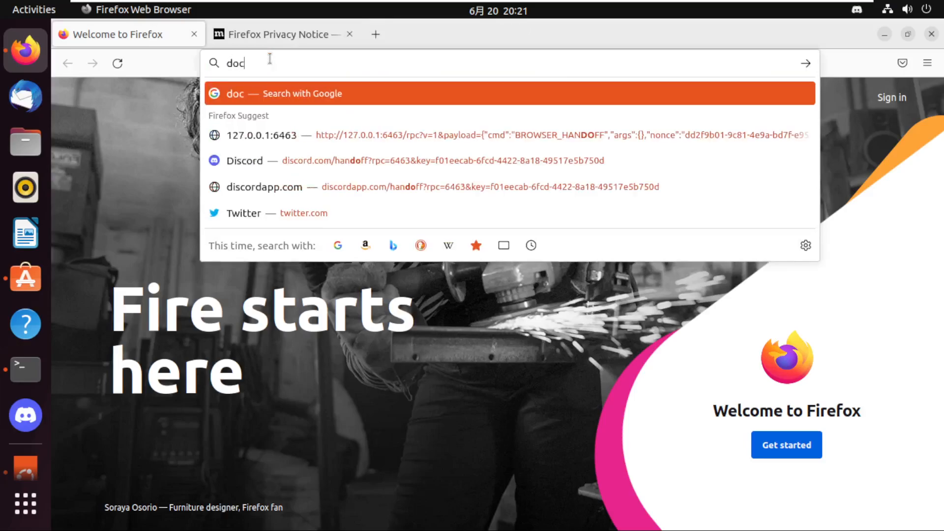
text(s.elro)
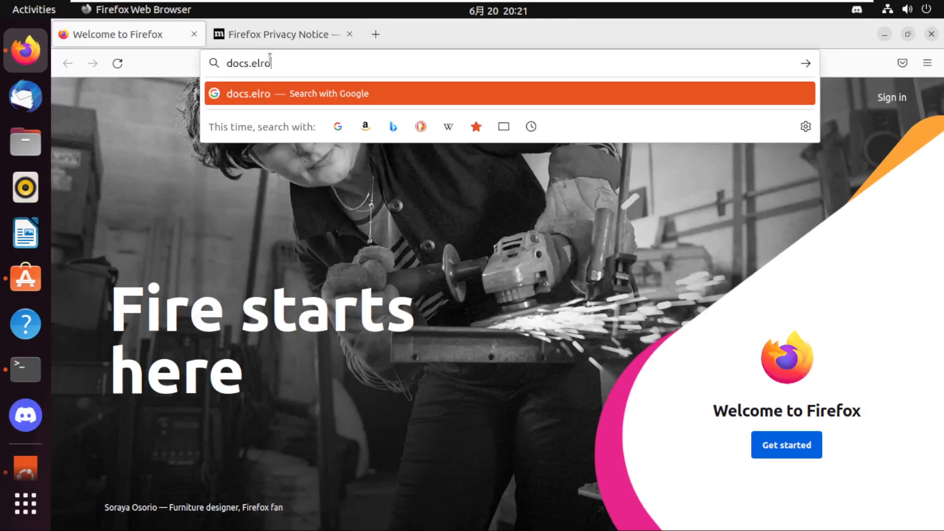
text(nd.com)
key(Return)
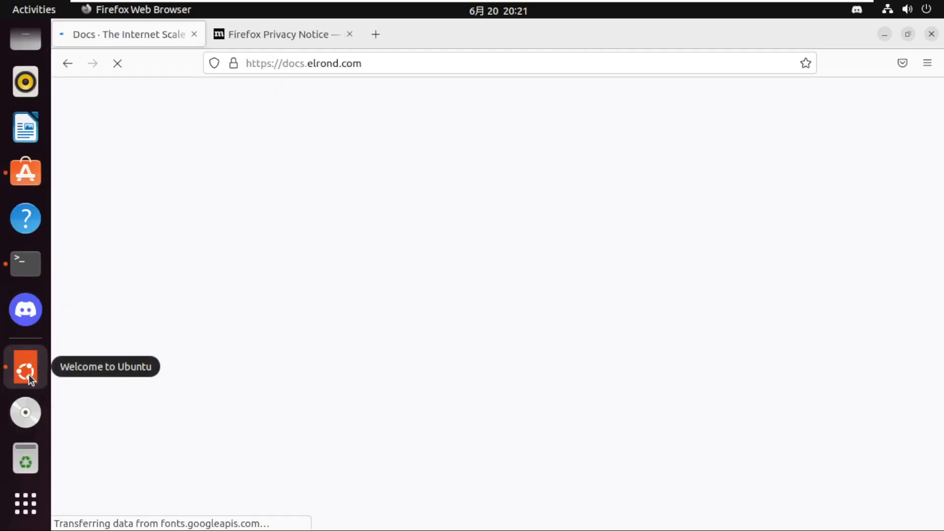
Finish the Welcome to Ubuntu assistant and open the Start Building guide in the Elrond docs.
click(29, 373)
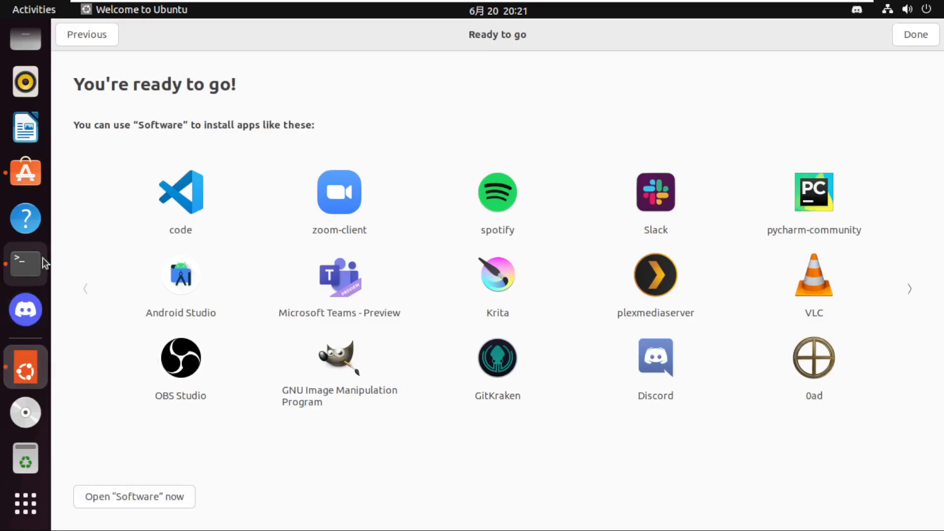
click(915, 35)
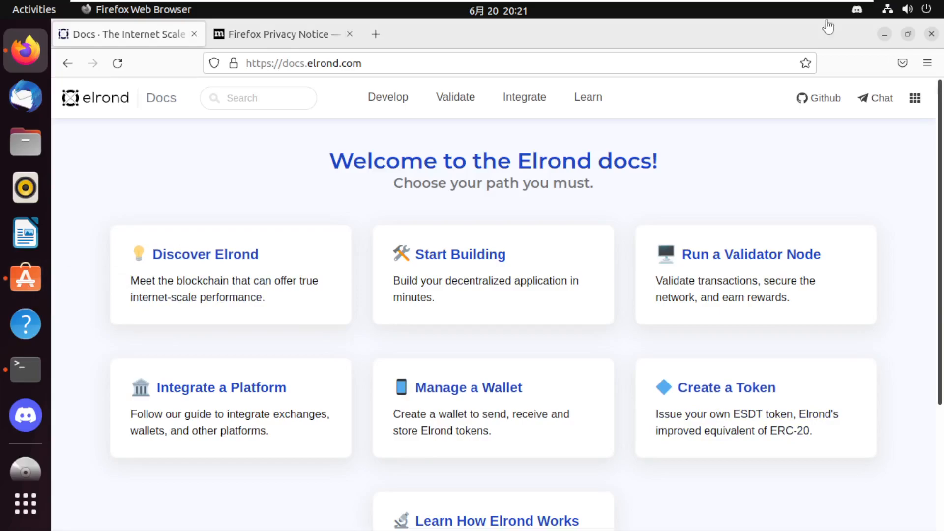
click(452, 268)
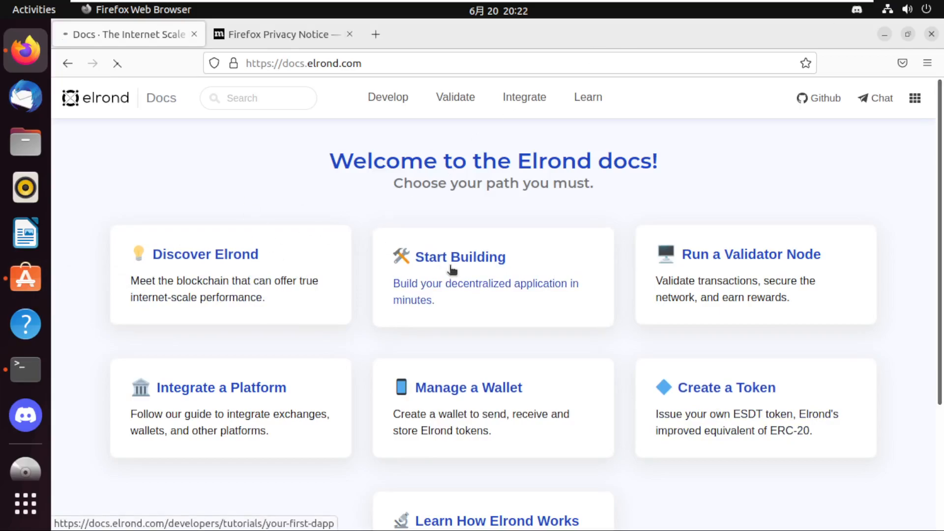
Expand SDK and Tools in the docs navigation and open the erdpy page.
scroll(186, 319, down, 2)
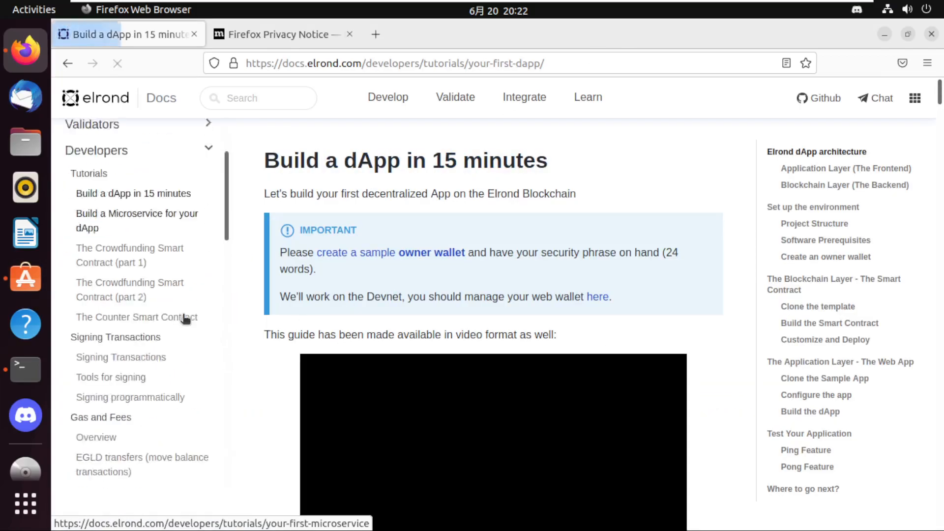
scroll(186, 319, down, 3)
scroll(187, 319, down, 4)
scroll(187, 319, down, 10)
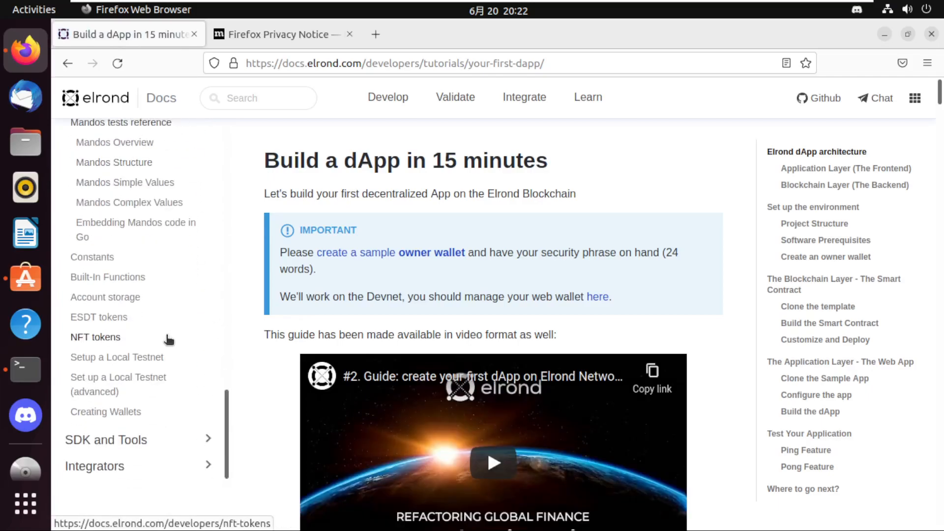
click(105, 443)
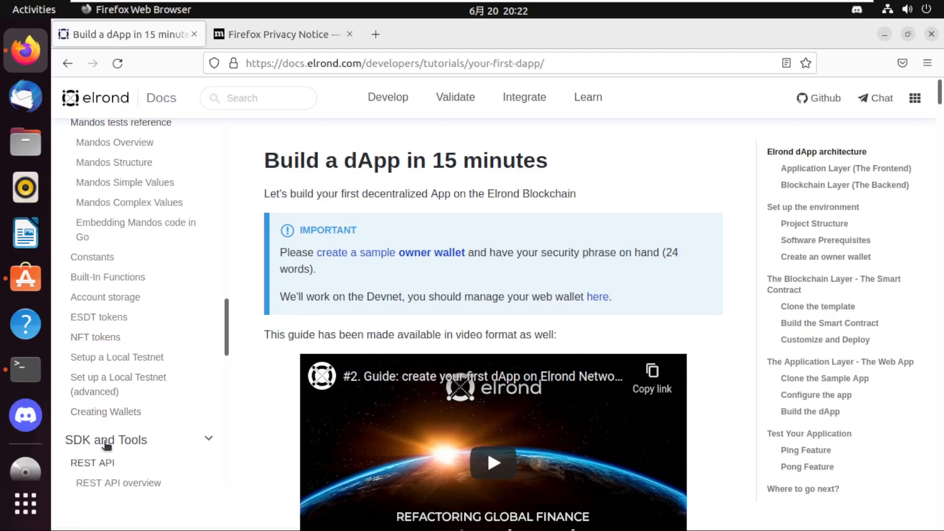
scroll(109, 445, down, 3)
scroll(114, 447, down, 8)
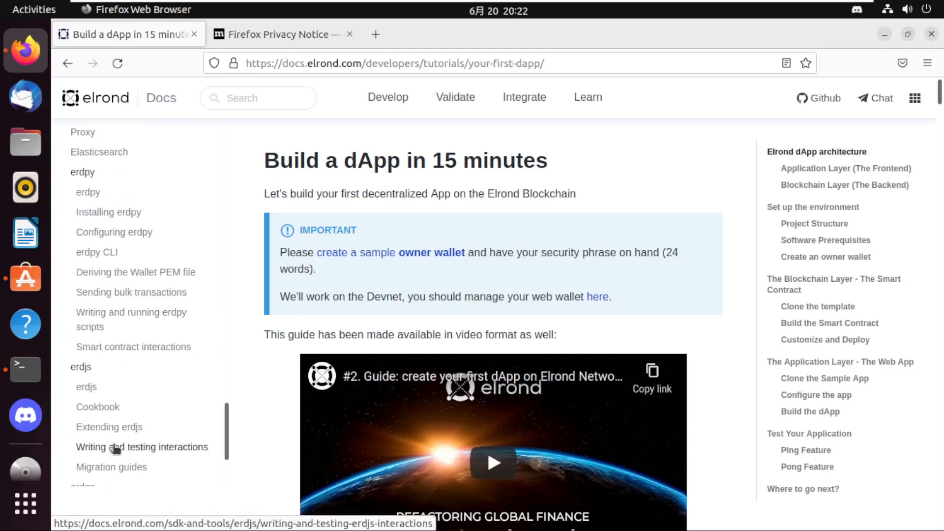
scroll(116, 448, up, 2)
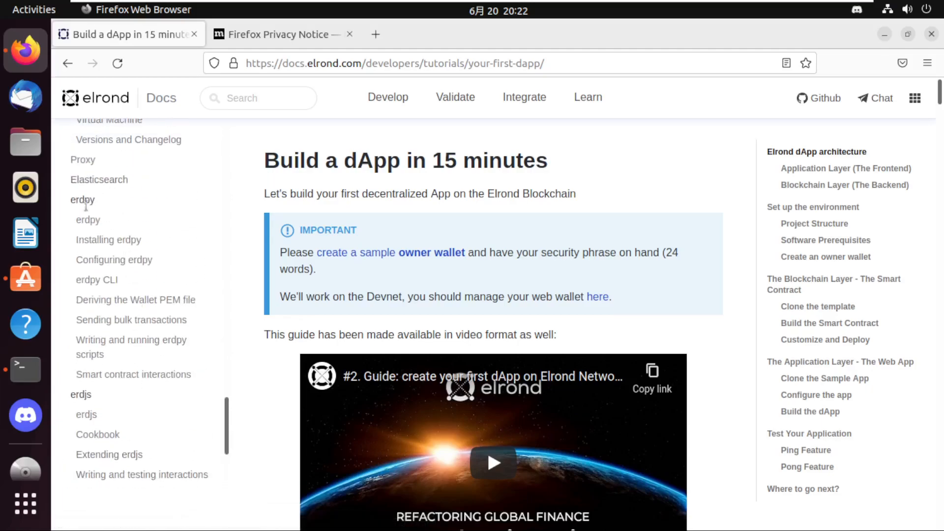
click(91, 222)
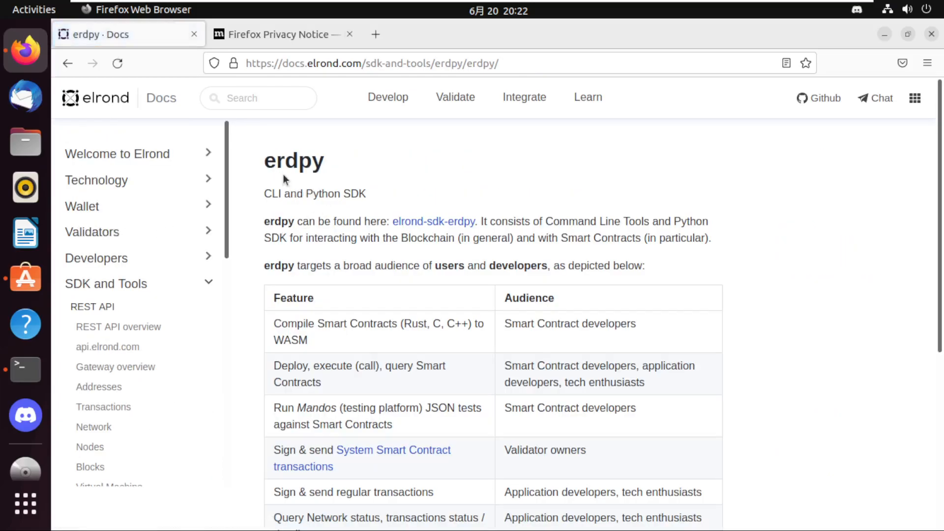
Read the erdpy overview and its feature table, and open the Installing erdpy page.
double_click(266, 161)
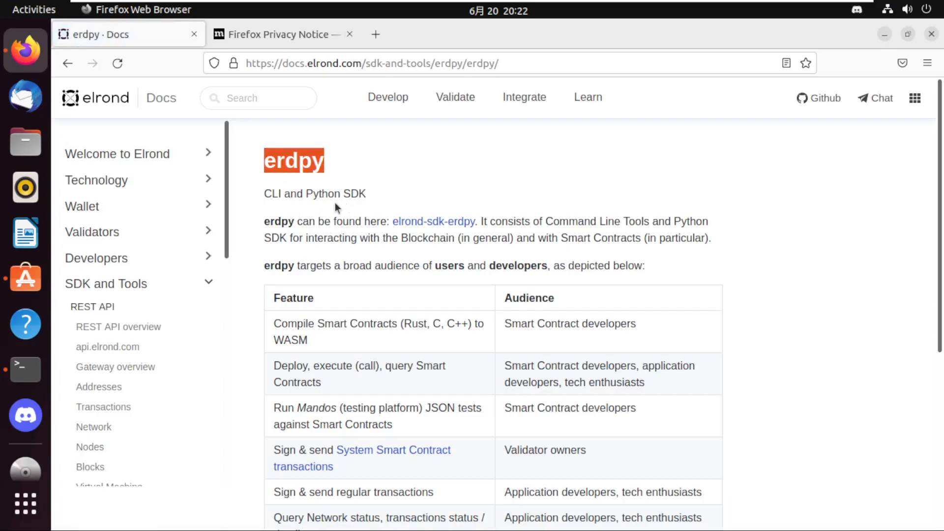
drag(448, 229, 652, 270)
scroll(352, 353, down, 2)
scroll(359, 388, down, 3)
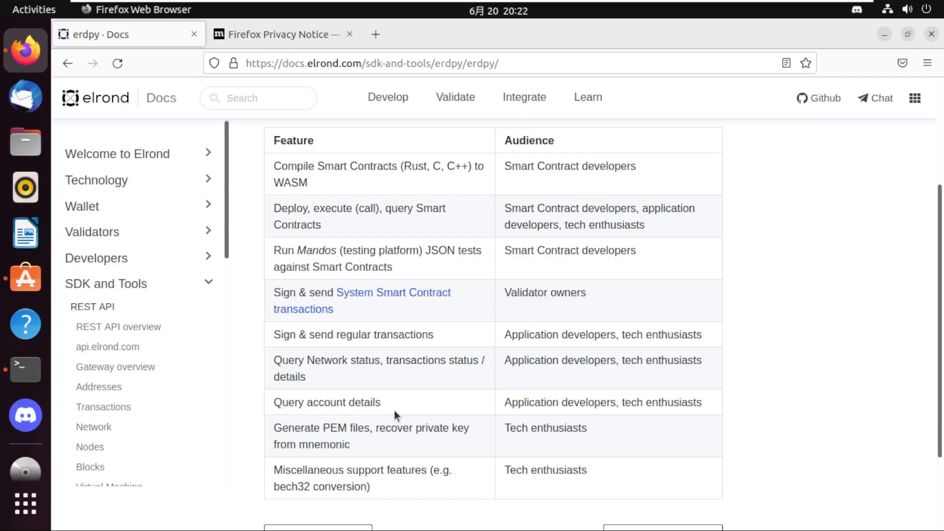
scroll(394, 411, down, 3)
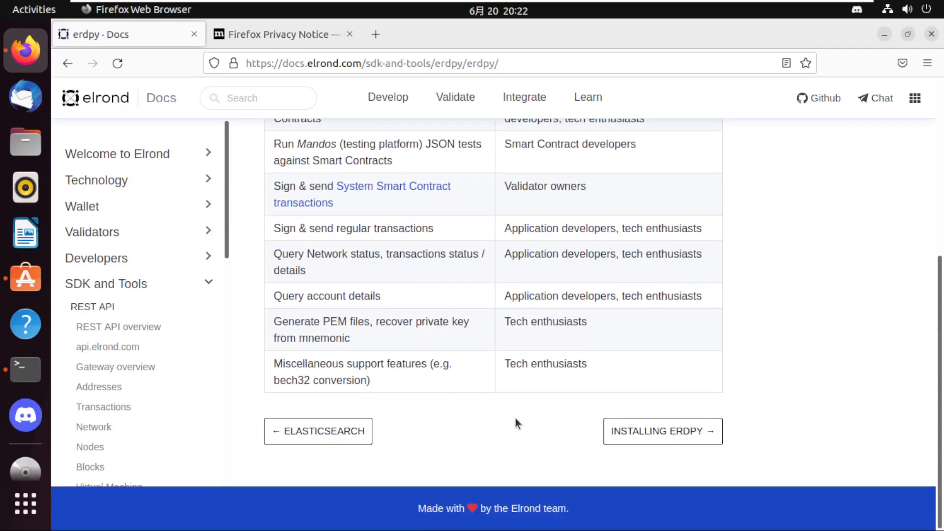
click(634, 432)
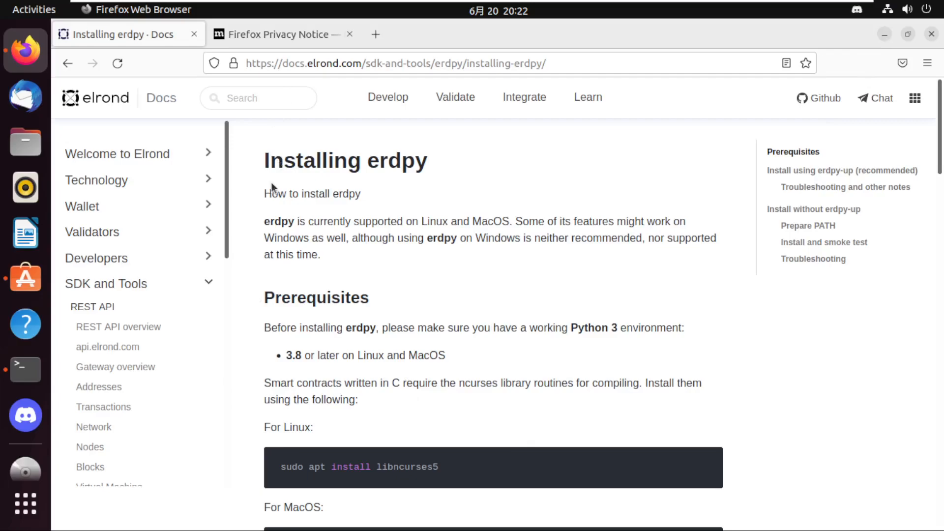
Read the erdpy prerequisites and copy the Linux command "sudo apt install libncurses5".
scroll(344, 378, down, 3)
drag(287, 202, 300, 201)
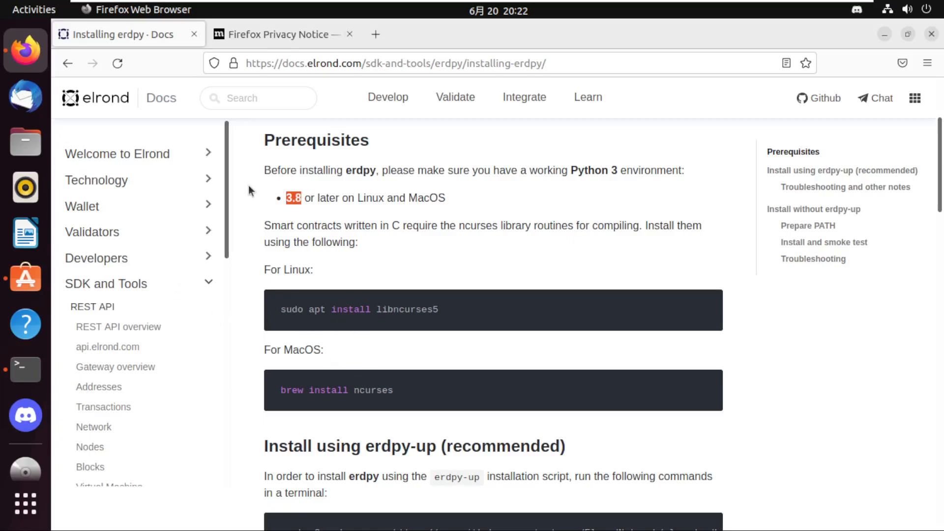
drag(444, 316, 281, 314)
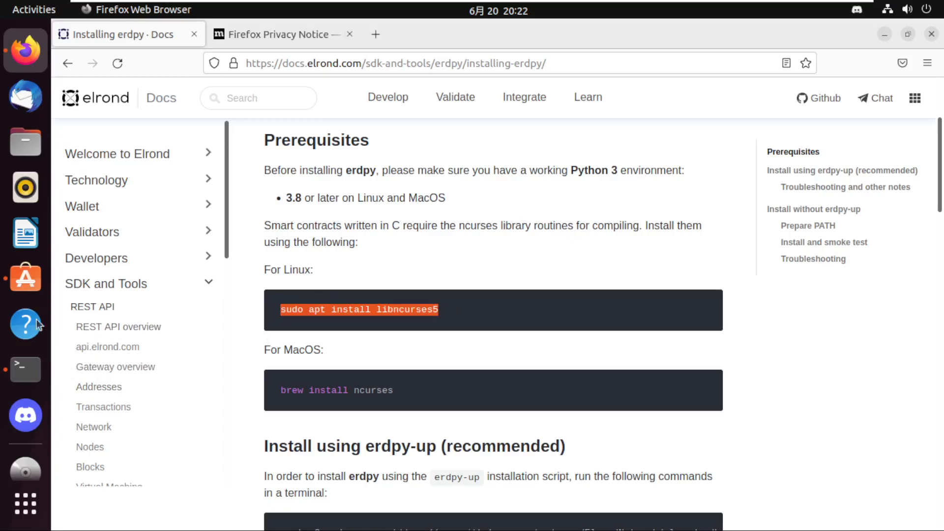
Switch to Ubuntu Software and examine the list of installed applications.
click(27, 285)
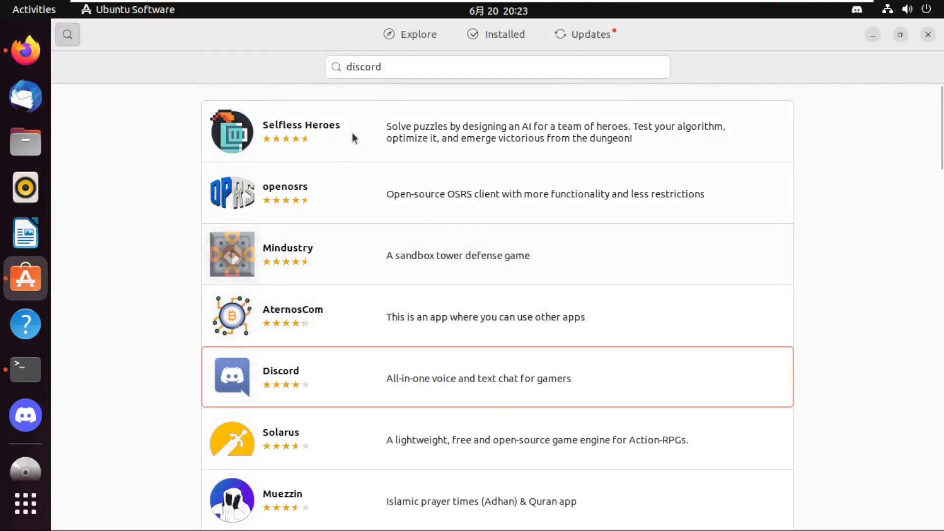
drag(595, 59, 336, 71)
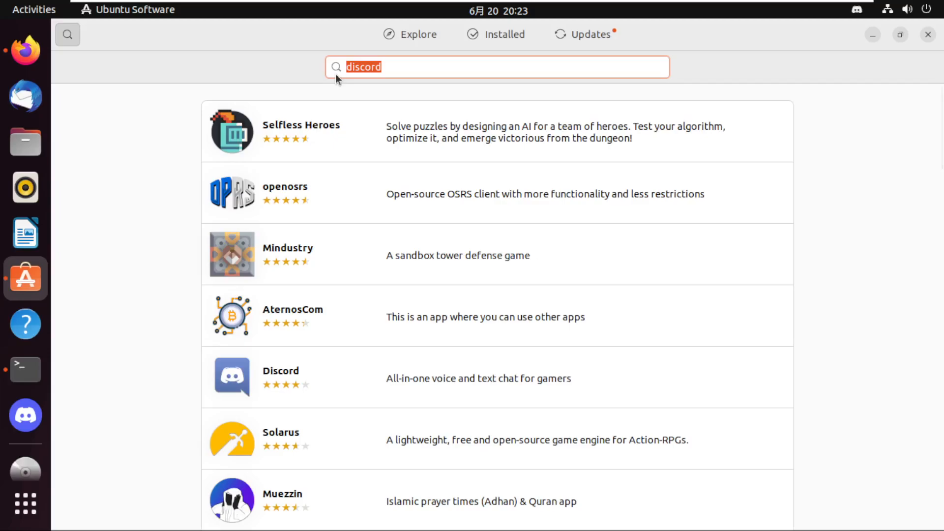
click(514, 36)
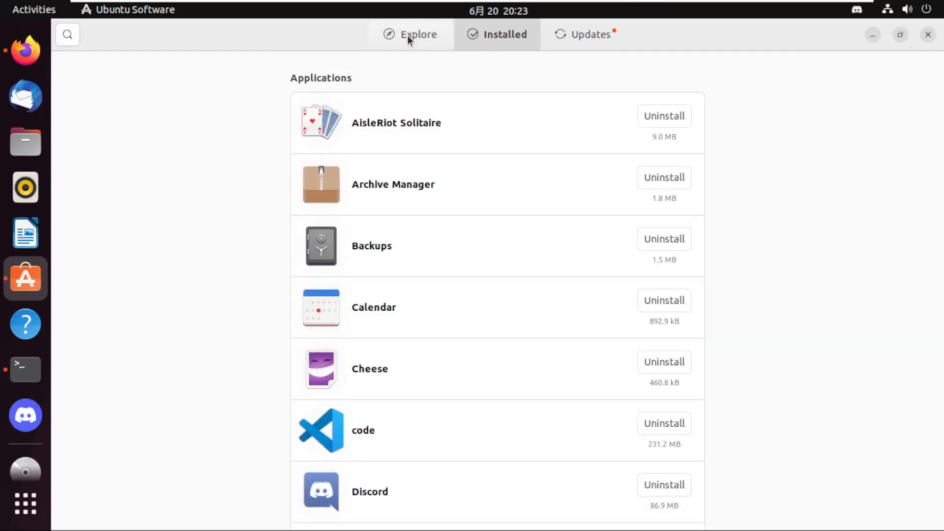
click(407, 34)
click(496, 31)
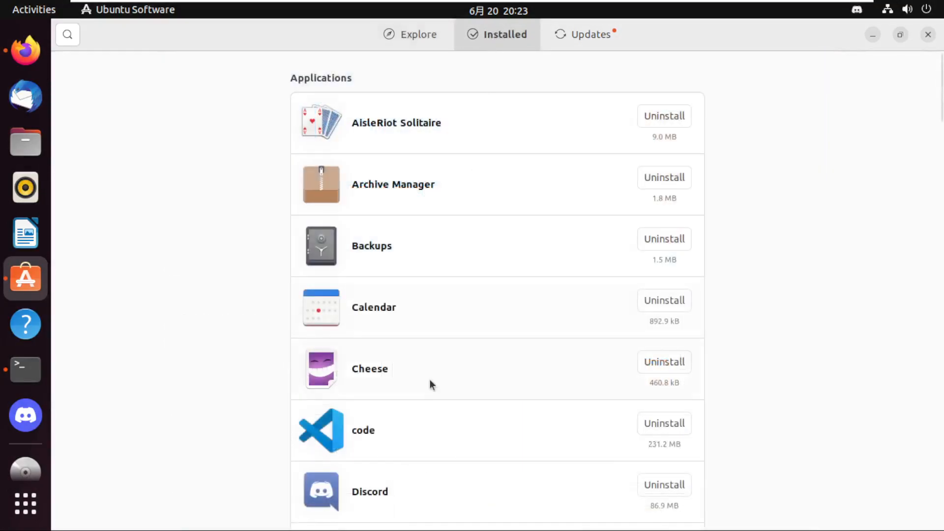
scroll(352, 472, down, 3)
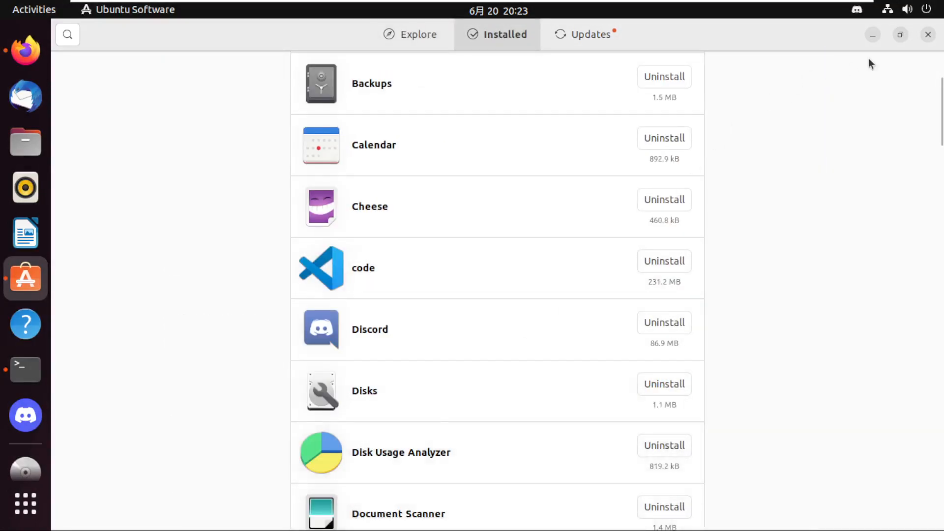
Bring up the terminal and close the Ubuntu Software window.
click(36, 370)
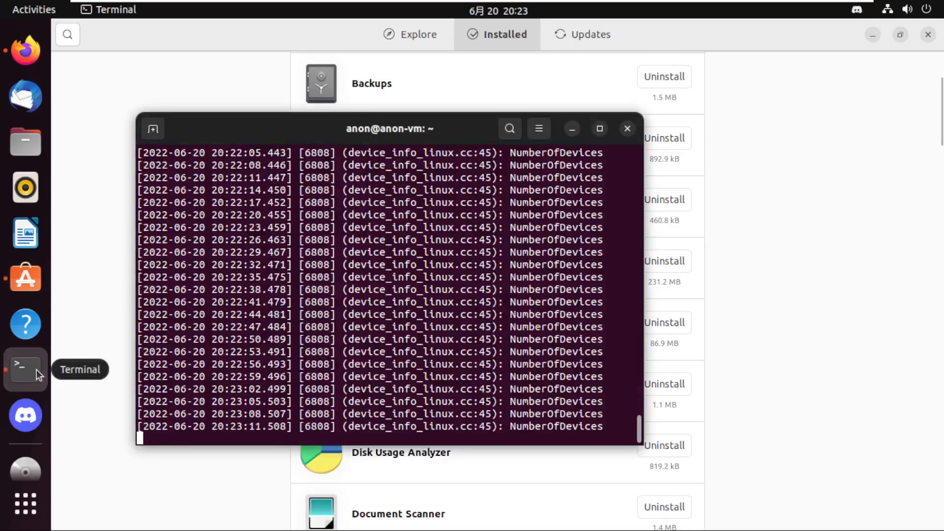
click(904, 54)
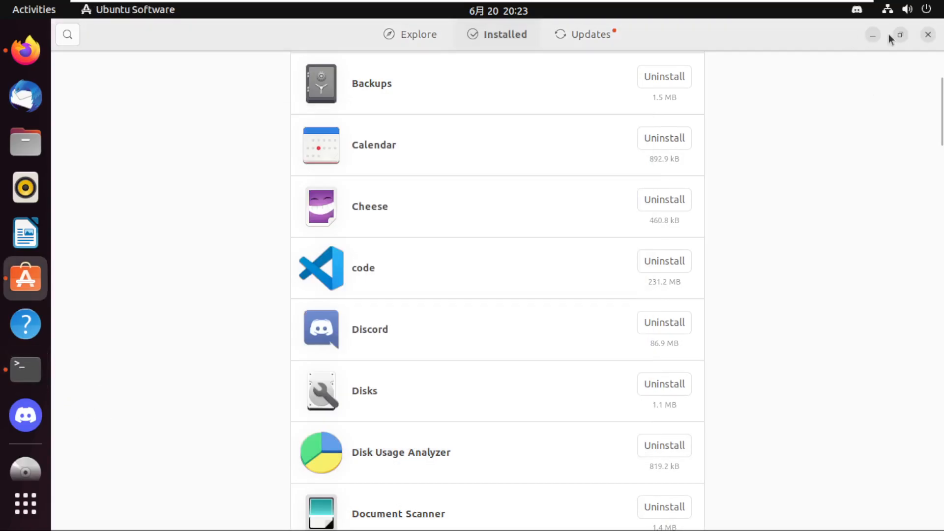
click(928, 34)
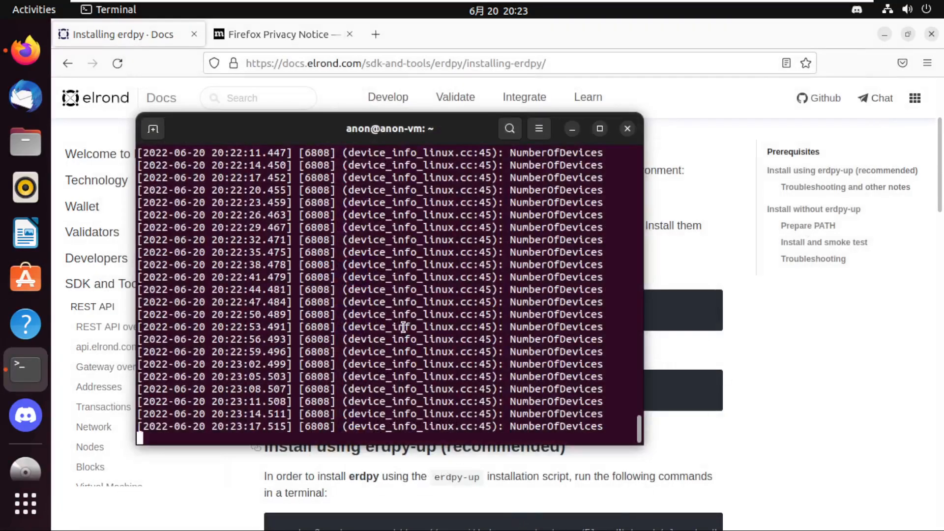
Stop the Discord process running in the terminal and clear the terminal screen.
key(ctrl+c)
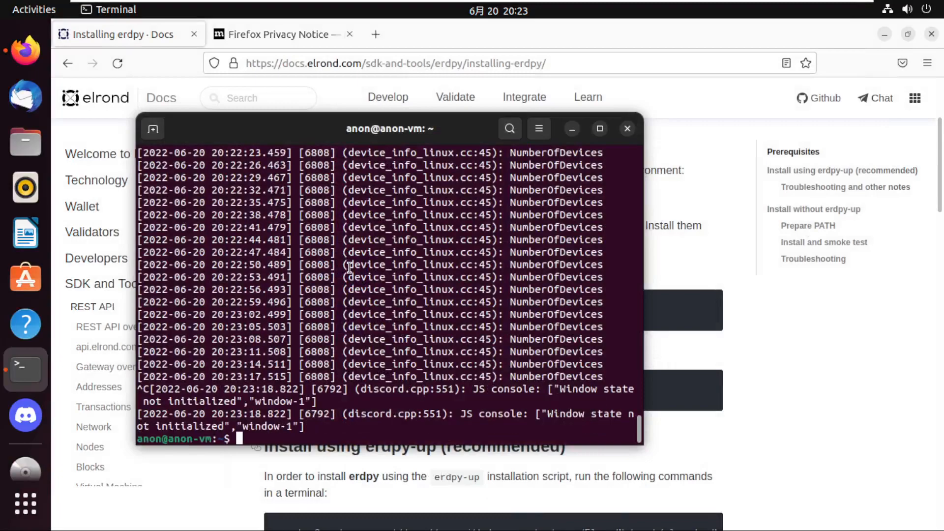
text(clear)
key(Return)
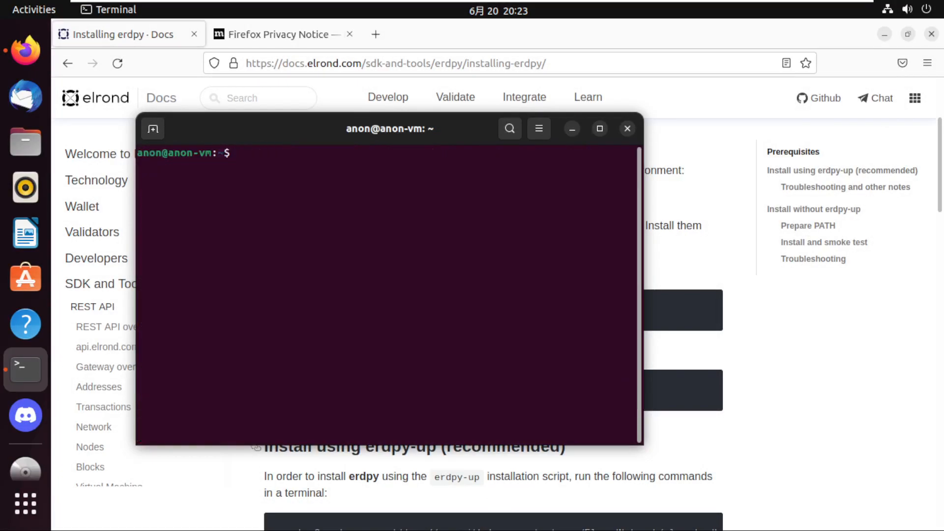
Launch Visual Studio Code by running "code" in the terminal and add it to the favorites.
text(code)
key(Return)
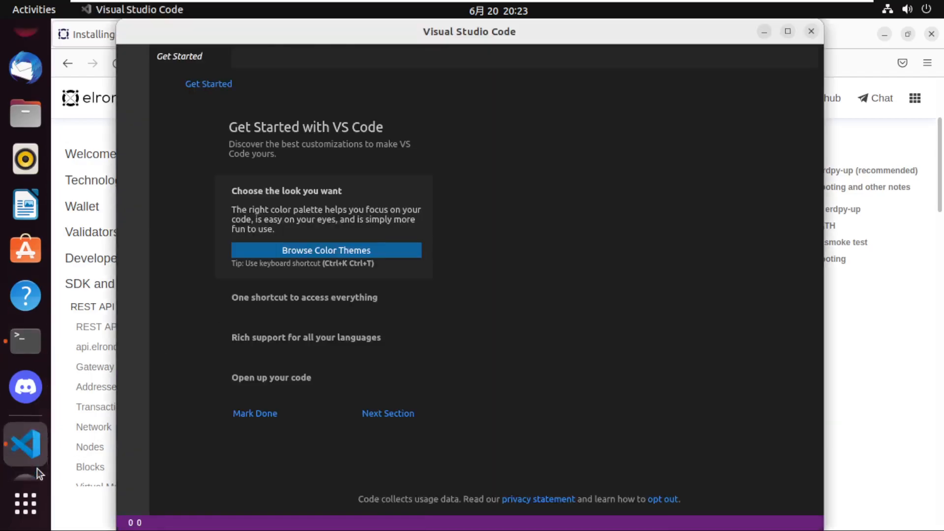
right_click(37, 469)
right_click(34, 444)
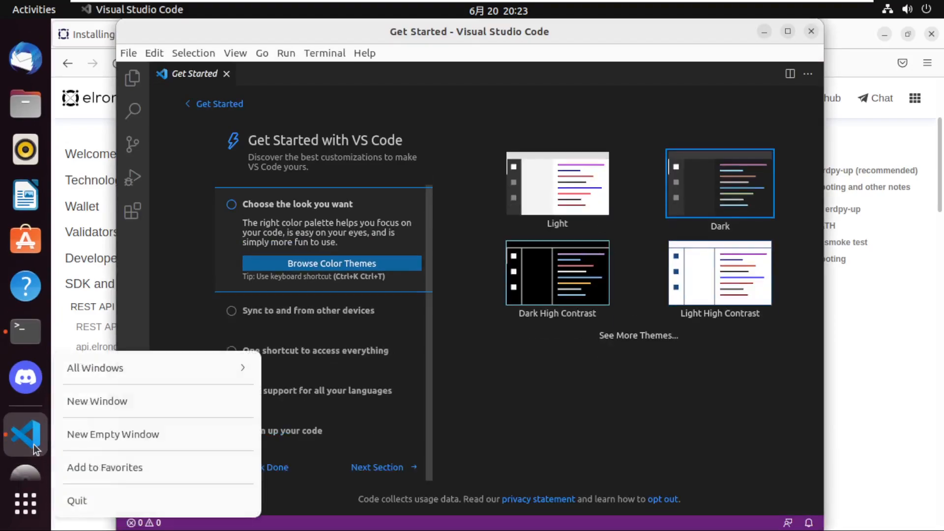
click(114, 466)
Choose the Dark High Contrast theme in Visual Studio Code and close its window.
click(547, 290)
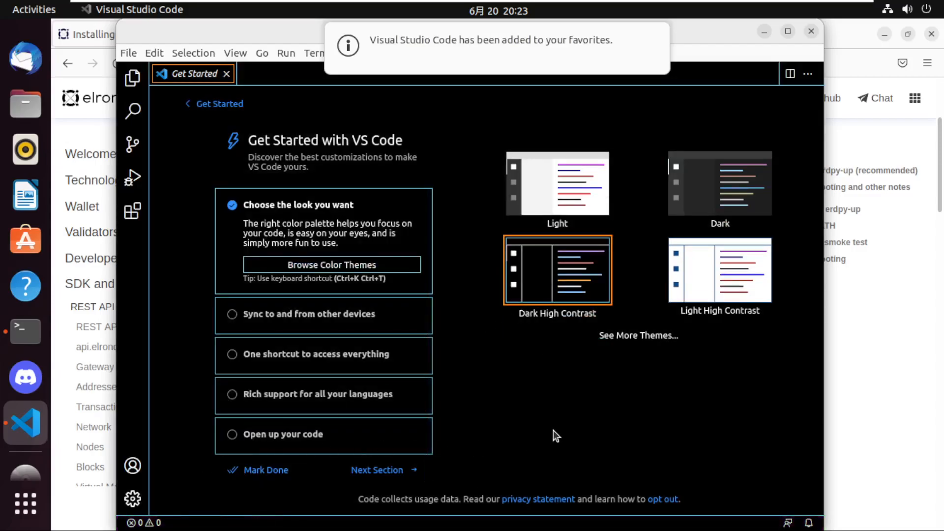
click(811, 31)
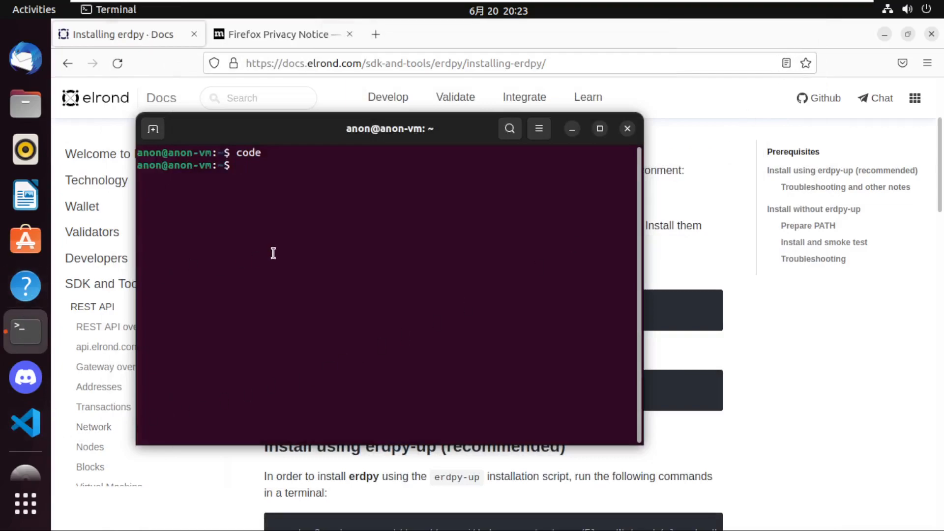
Clear the terminal, run the copied "sudo apt install libncurses5", enter the sudo password and accept the installation with "y".
text(clear)
key(Return)
key(ctrl+shift+v)
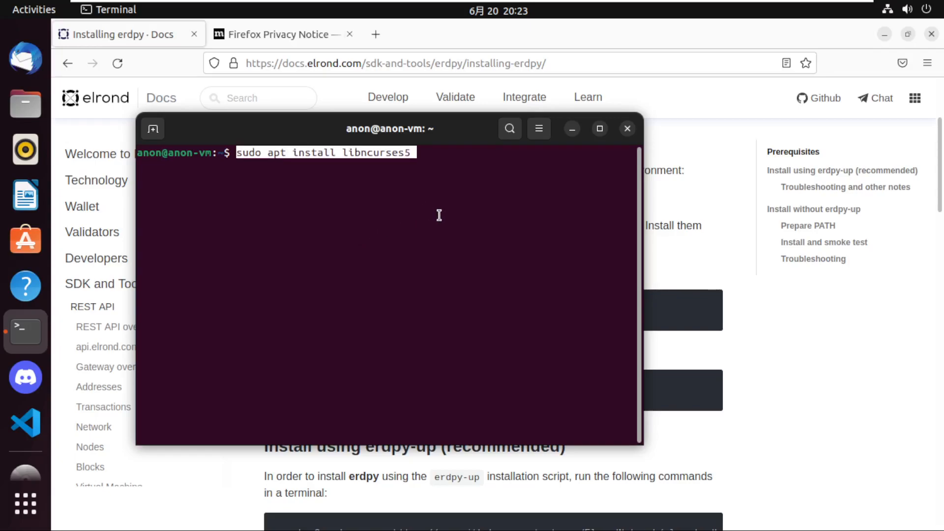
key(Return)
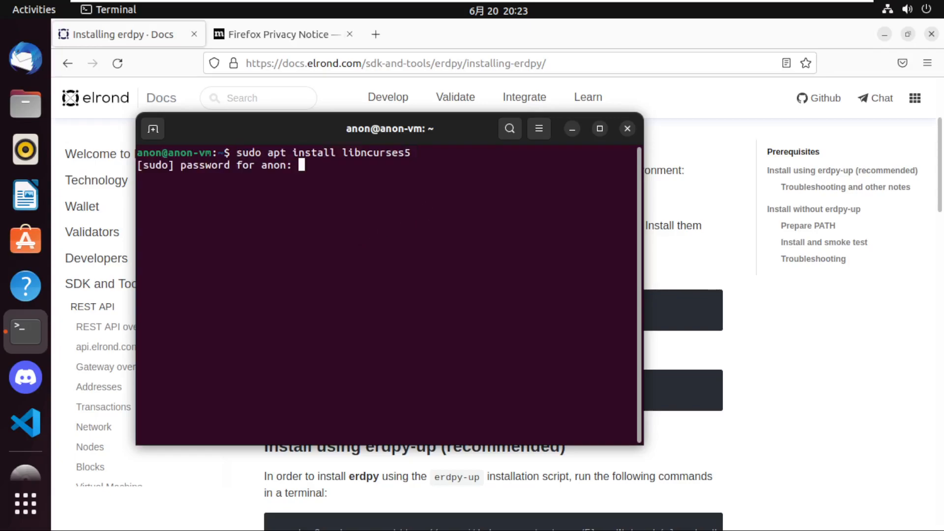
key(Return)
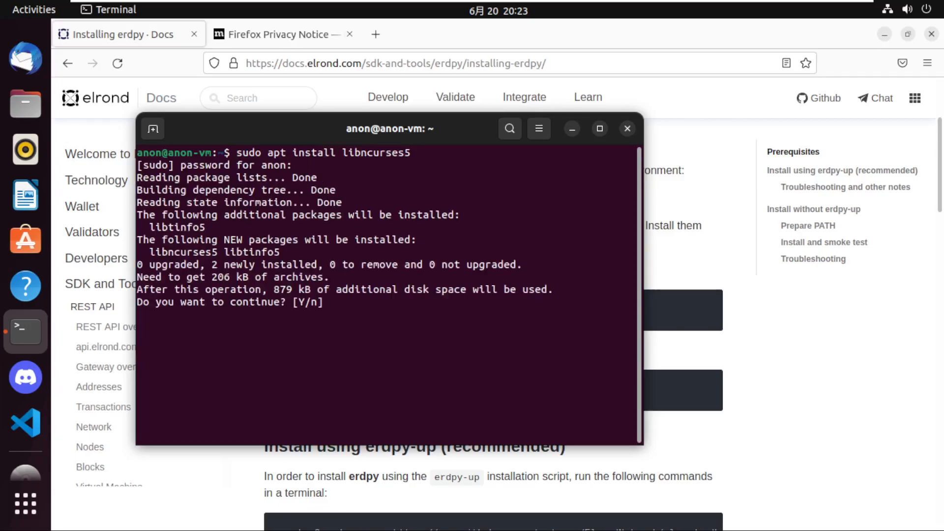
text(y)
key(Return)
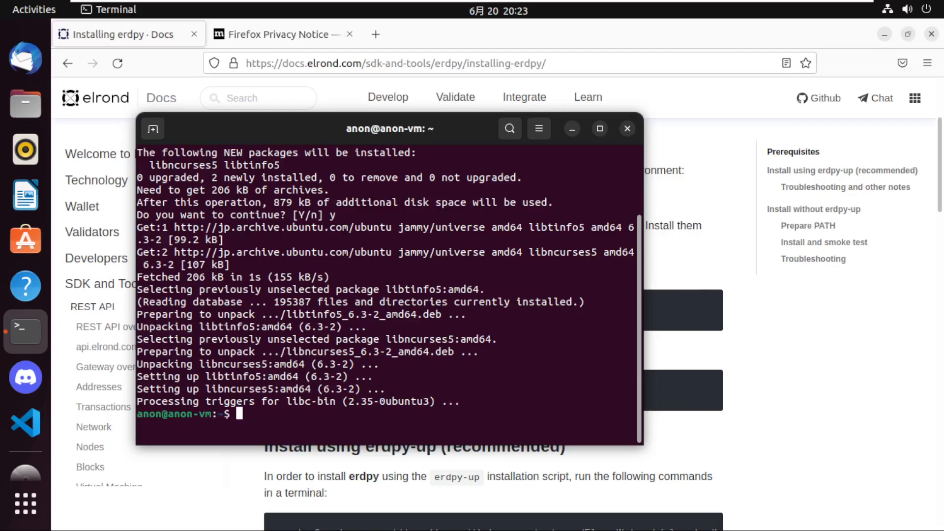
Run "sudo apt install update" in the terminal.
text(sudo apt)
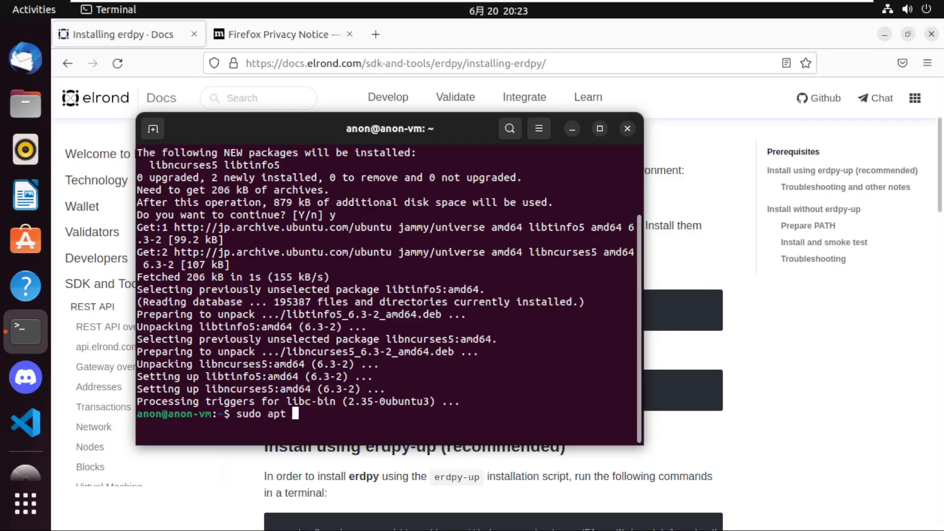
text( install update)
key(BackSpace)
key(BackSpace)
text(ate)
key(Return)
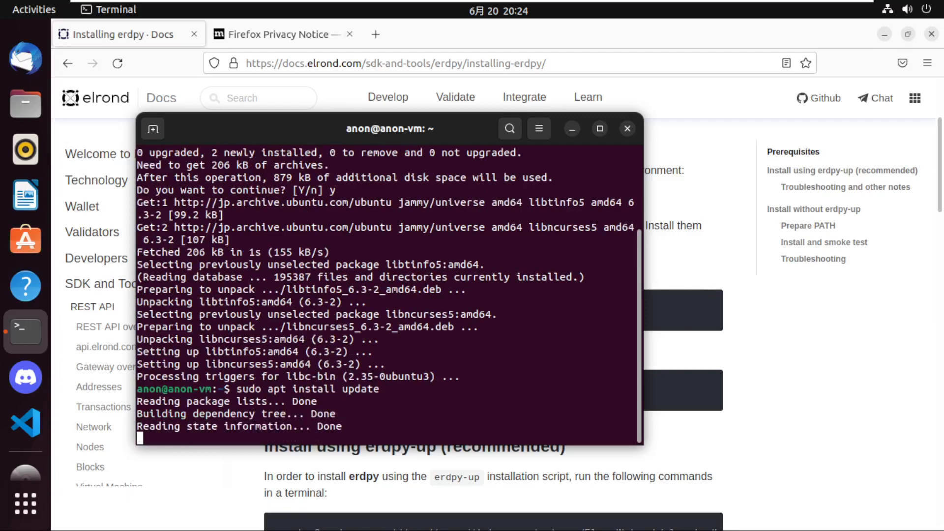
Run "sudo apt update" in the terminal.
text(sudo apt update)
key(Return)
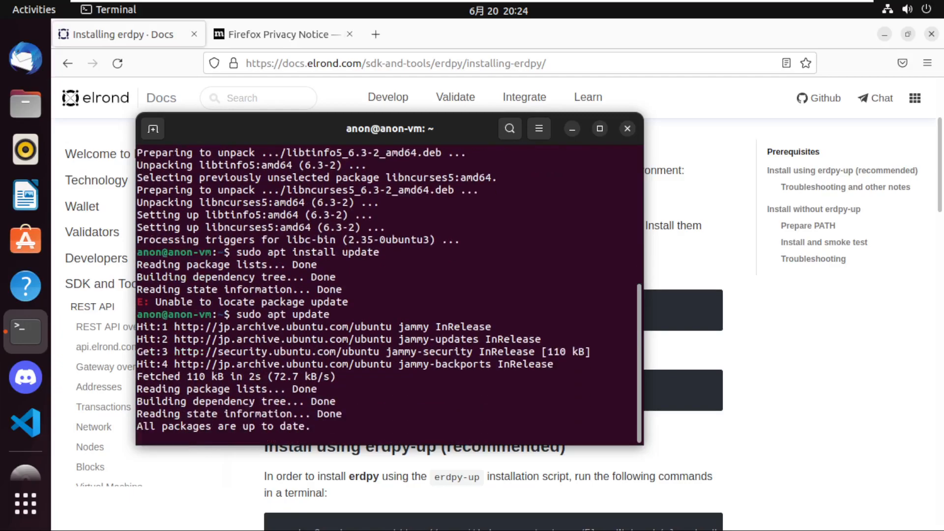
Run "sudo apt upgrade" and clear the terminal.
key(Up)
key(BackSpace)
key(BackSpace)
key(BackSpace)
key(BackSpace)
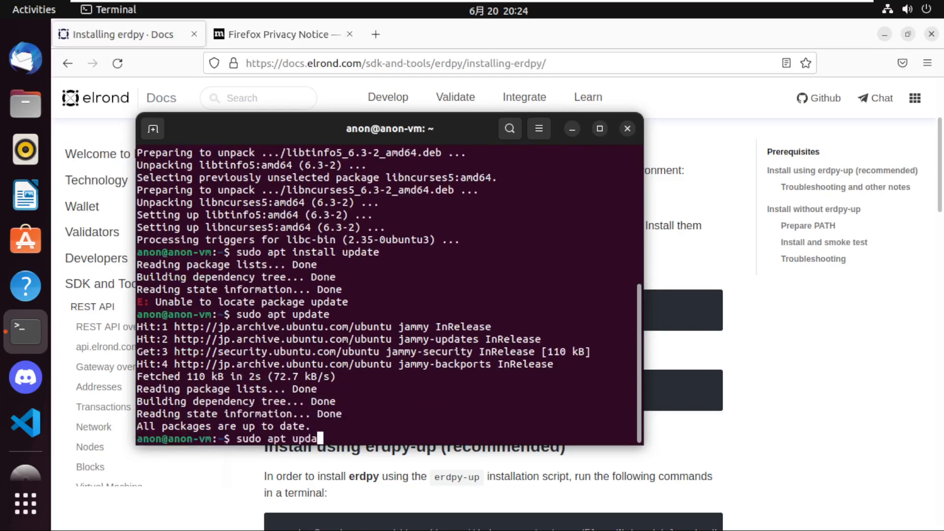
text(grda)
key(BackSpace)
key(BackSpace)
text(ade)
key(Return)
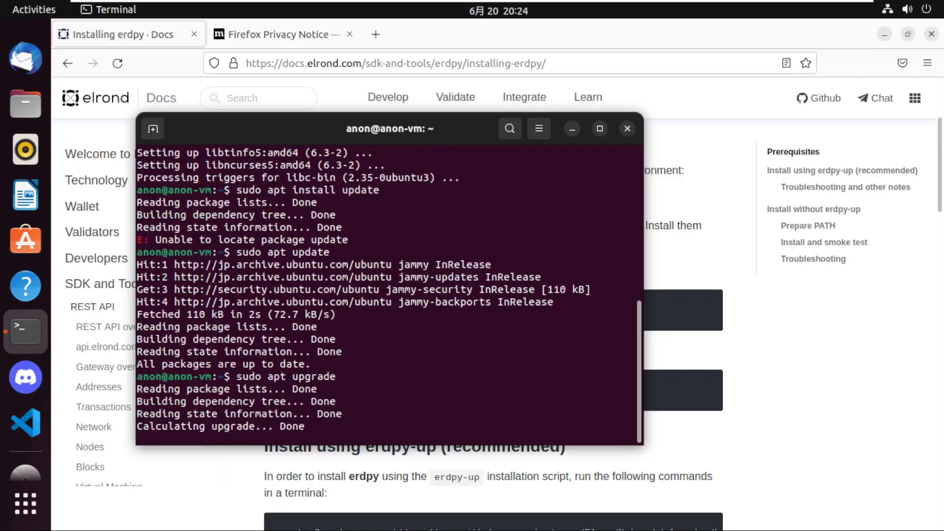
text(clear)
key(Return)
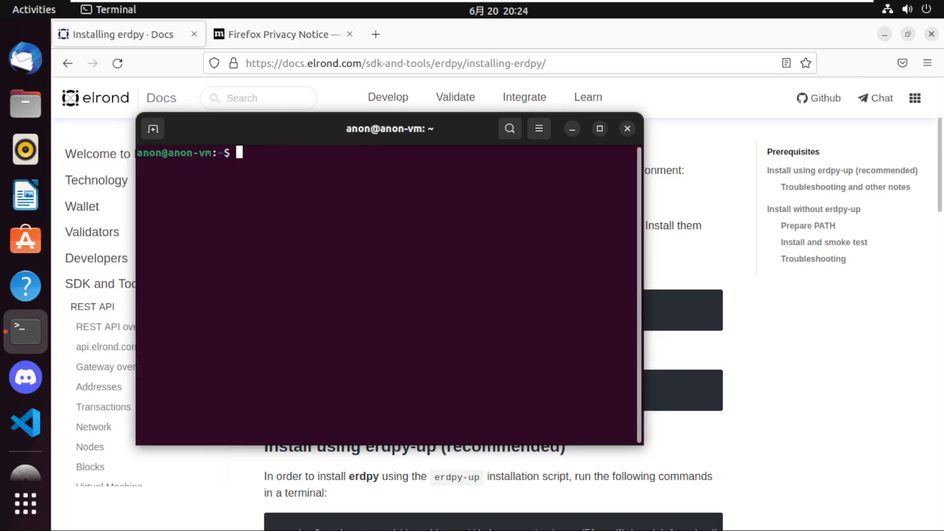
Copy the wget command for erdpy-up.py from the recommended install section of the docs and run it in the terminal.
click(693, 468)
scroll(693, 468, down, 5)
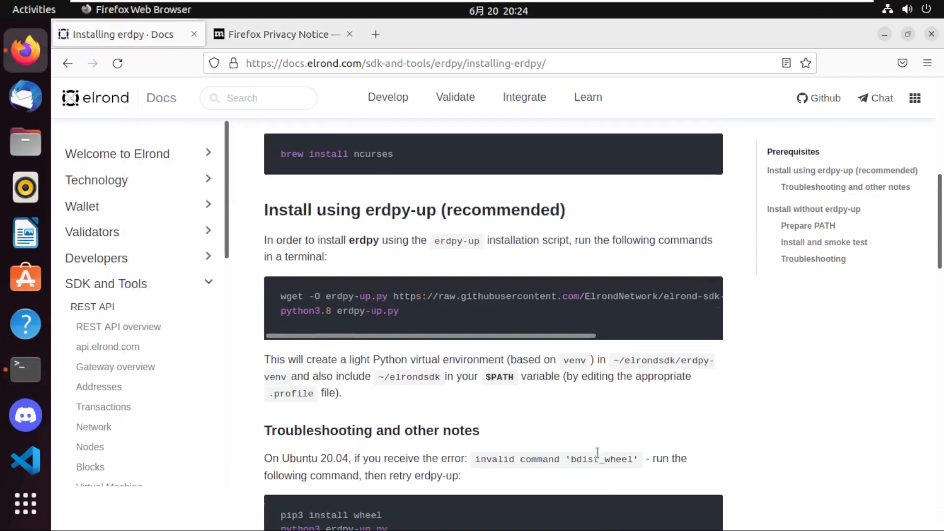
triple_click(283, 297)
key(ctrl+c)
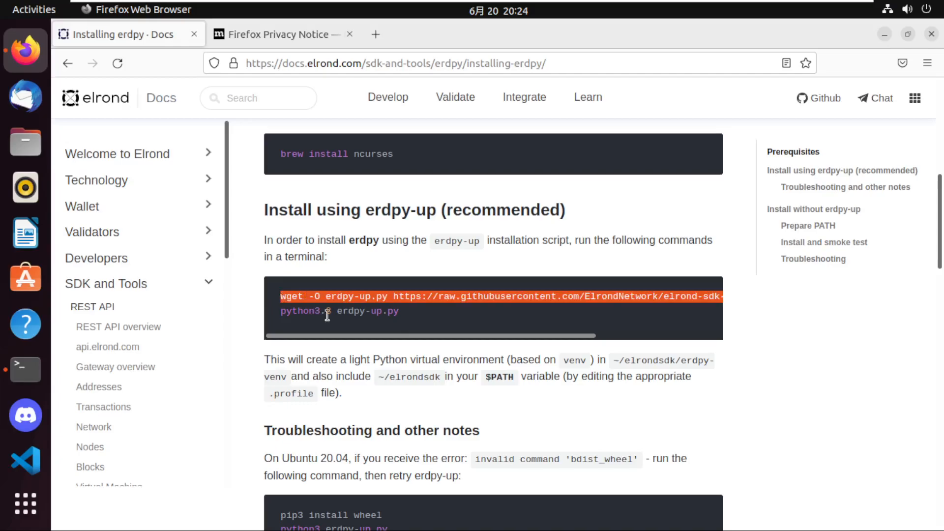
key(alt+Tab)
key(ctrl+shift+v)
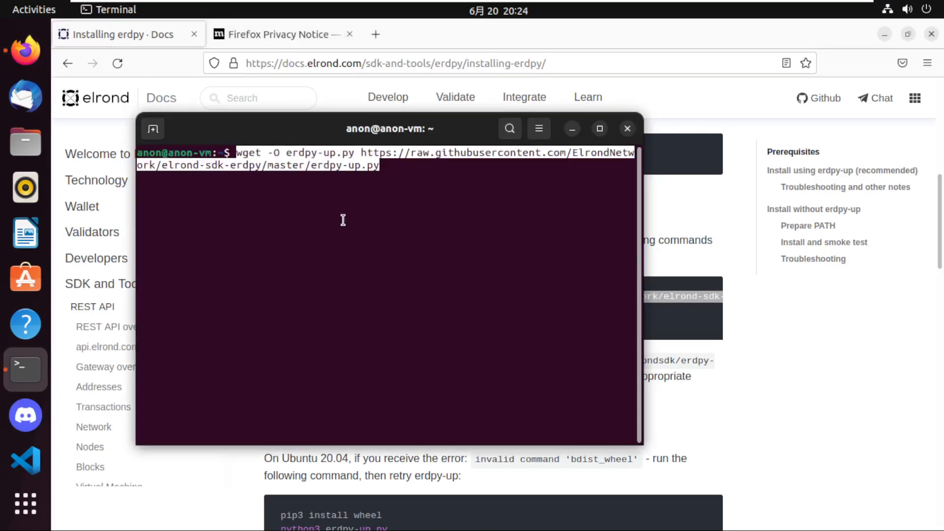
key(Return)
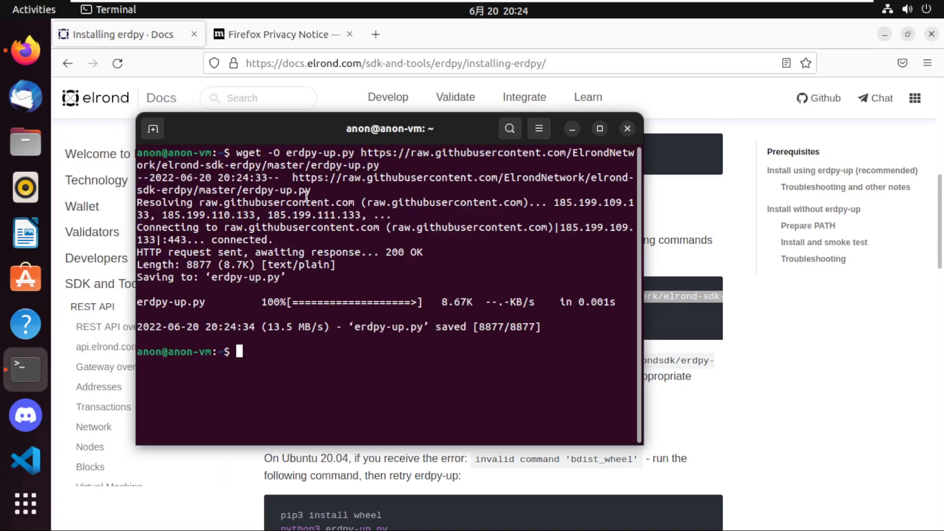
Check whether Python is available by running "python" in the terminal.
click(686, 326)
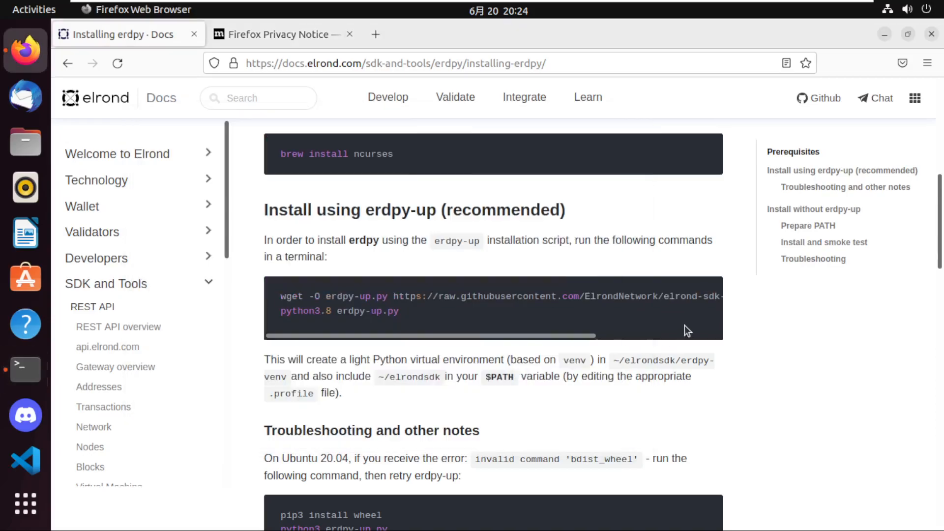
key(alt+Tab)
text(python)
key(Return)
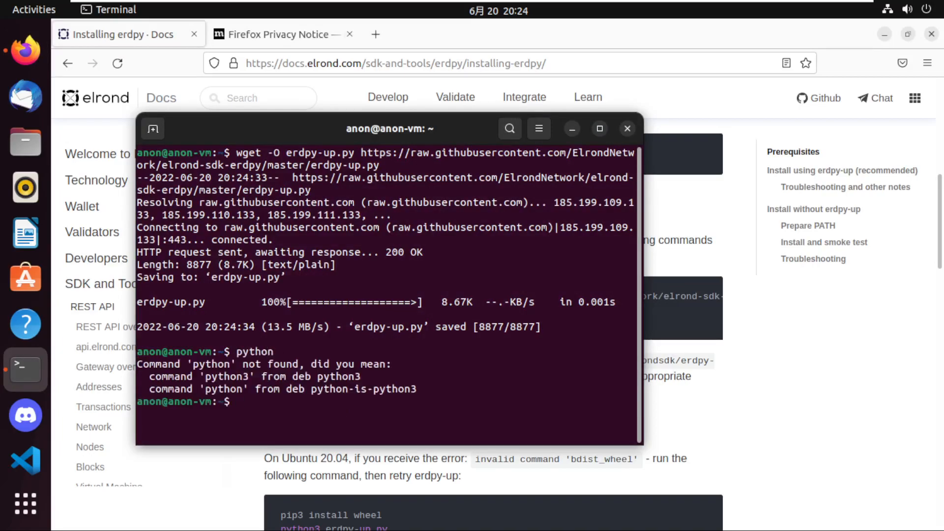
text(sudo apt install pythi)
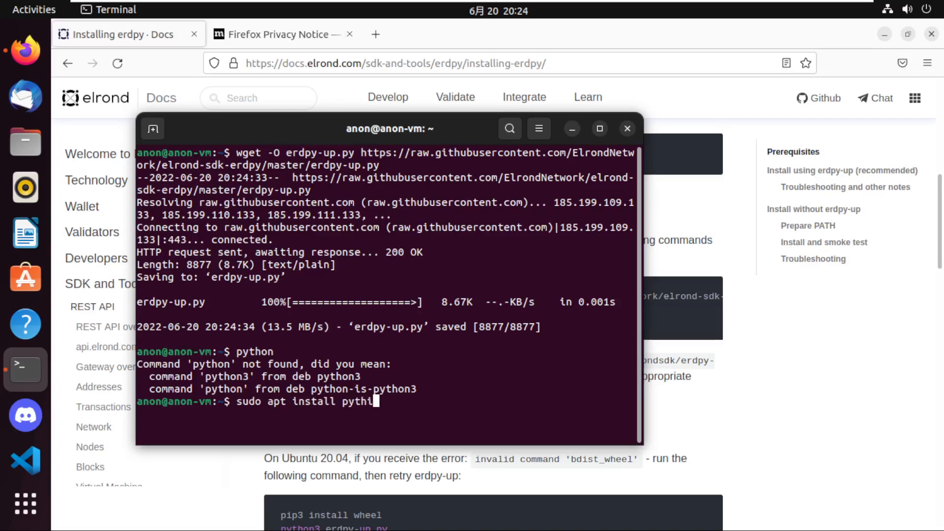
key(BackSpace)
text(on)
Search the web in a new browser tab for "install python ubuntu 22.04" and open the LinuxCapable guide on installing Python 3.8.
click(376, 37)
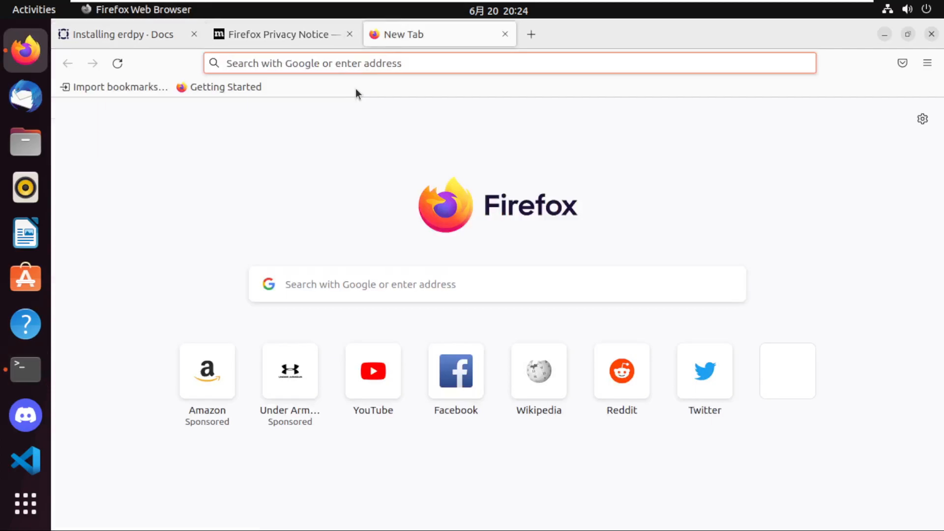
text(install )
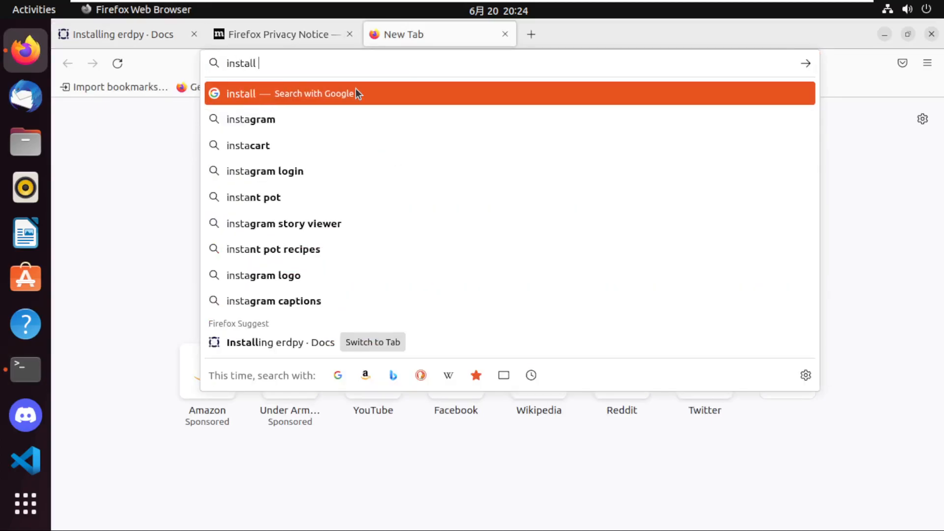
text(python ubuntu)
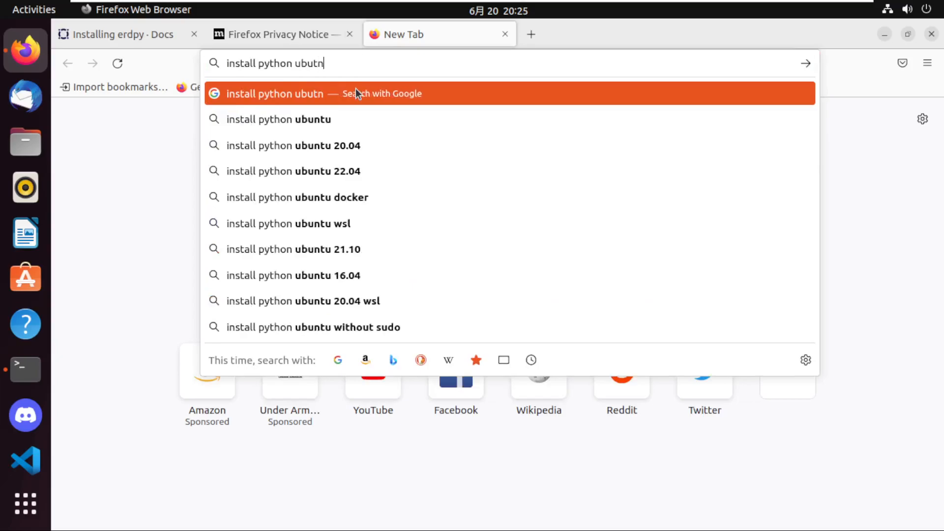
key(Down)
key(Down)
key(Return)
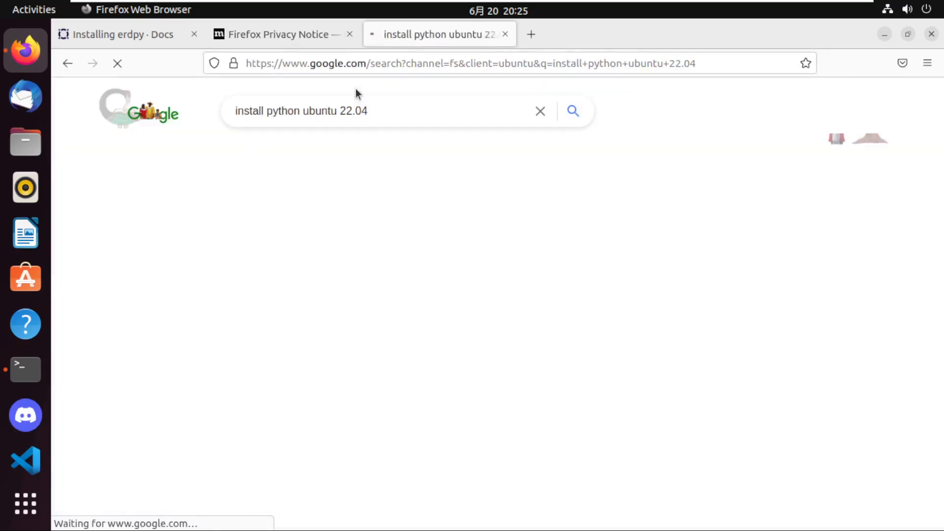
scroll(295, 422, down, 3)
scroll(295, 421, down, 1)
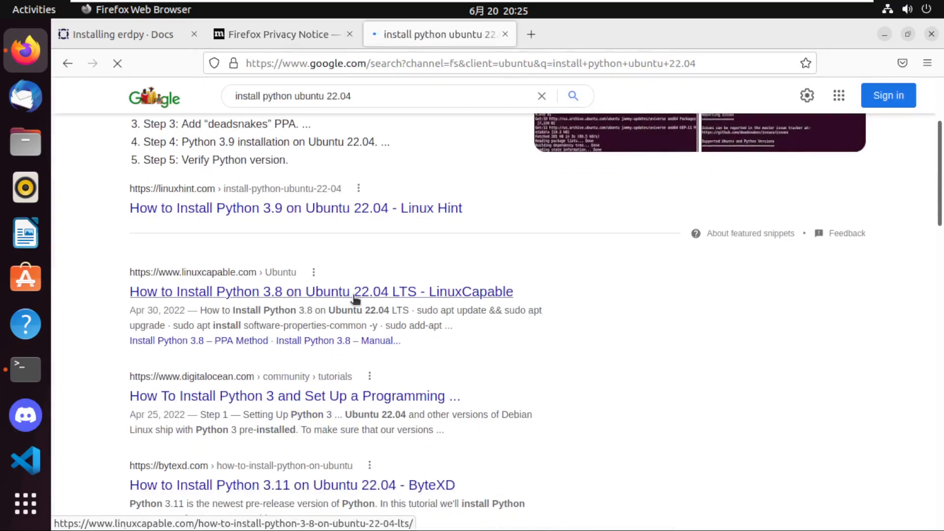
click(420, 298)
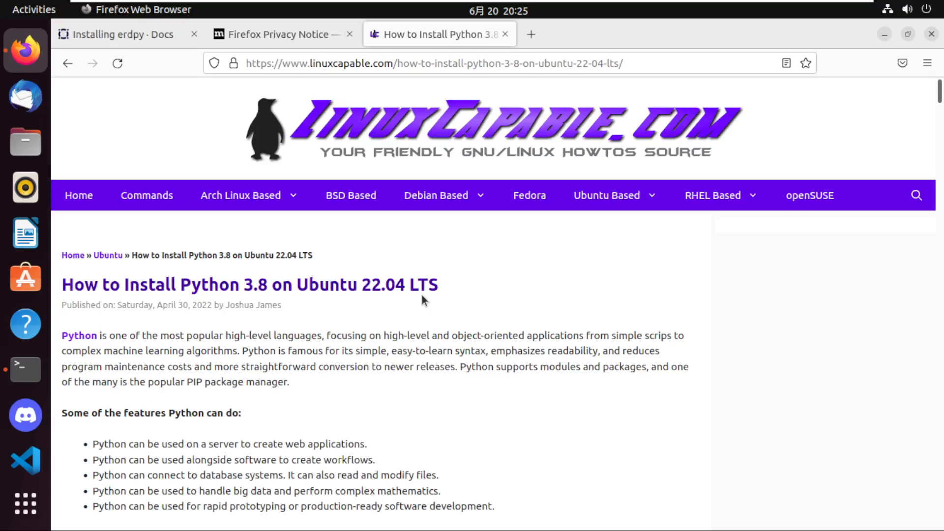
Copy the guide's PPA prerequisite command, discard the unfinished terminal line and run "sudo apt install software-properties-common -y".
scroll(387, 315, down, 10)
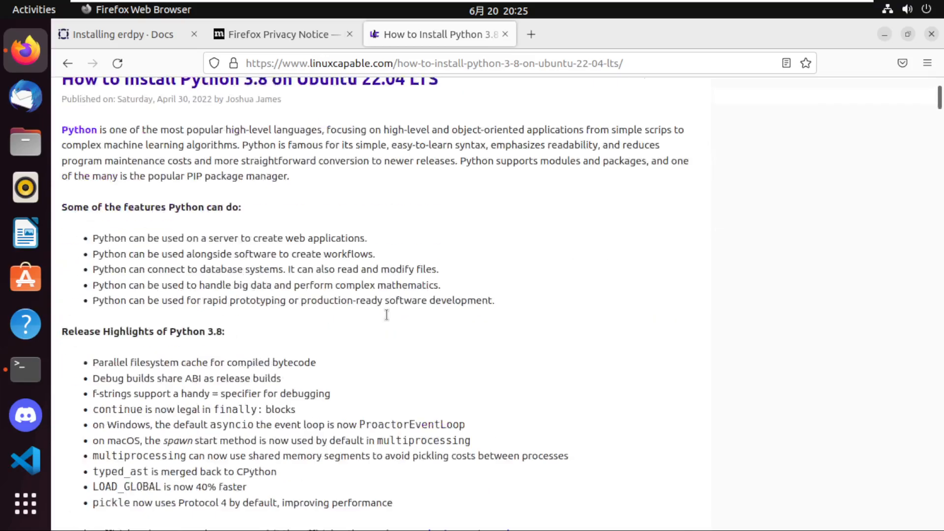
scroll(387, 321, down, 9)
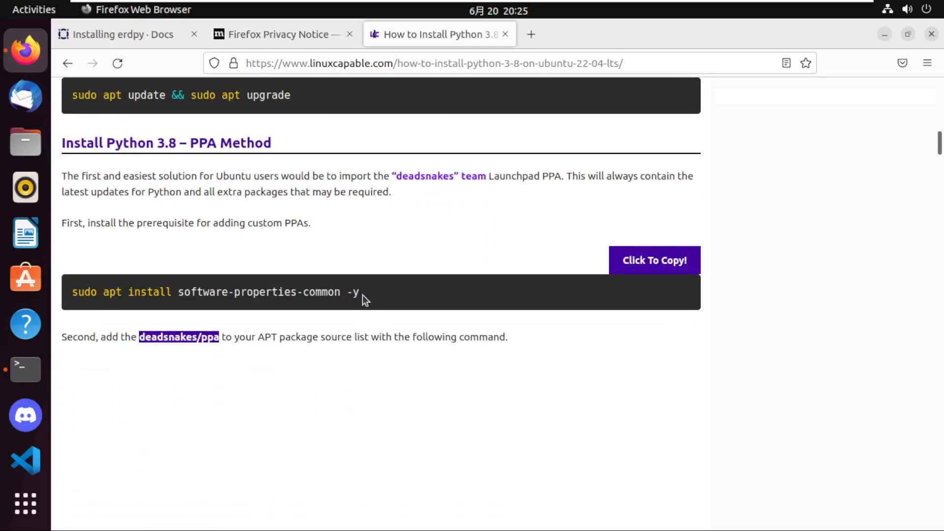
click(628, 265)
key(alt+Tab)
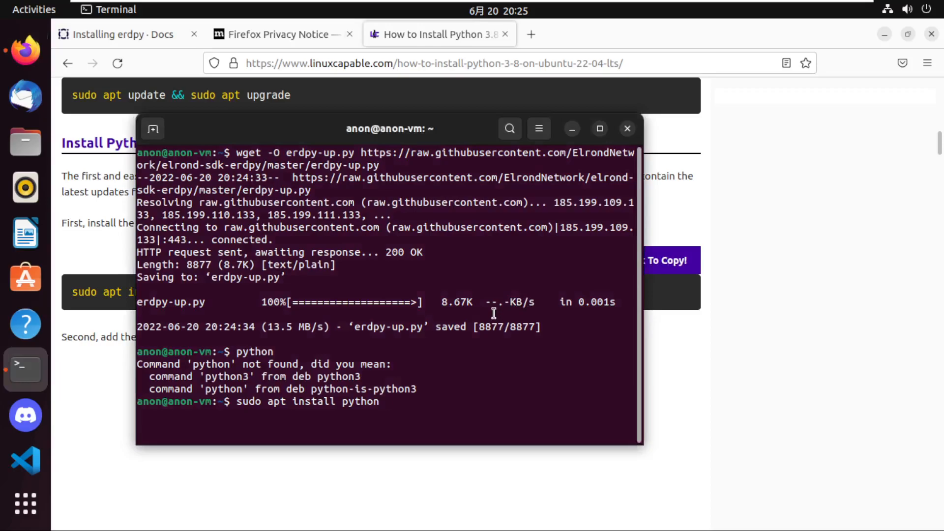
key(ctrl+c)
key(ctrl+shift+v)
key(Return)
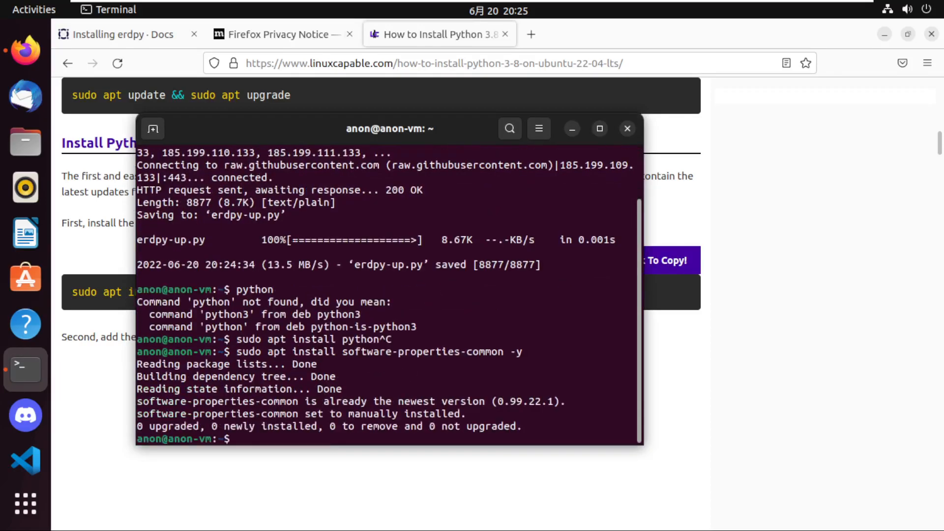
Copy "sudo add-apt-repository ppa:deadsnakes/ppa -y" from the guide and run it in the terminal.
key(alt+Tab)
scroll(365, 361, down, 5)
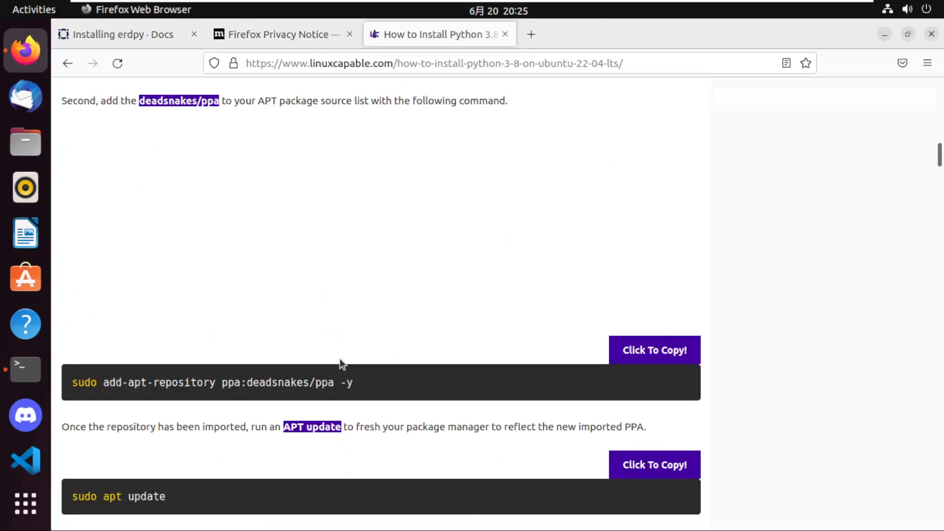
scroll(350, 415, down, 2)
click(618, 278)
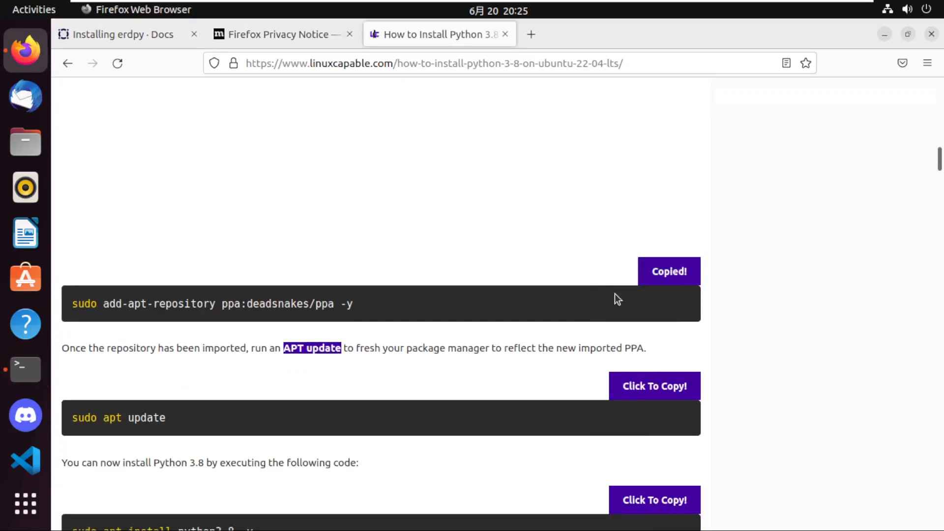
key(alt+Tab)
key(ctrl+shift+v)
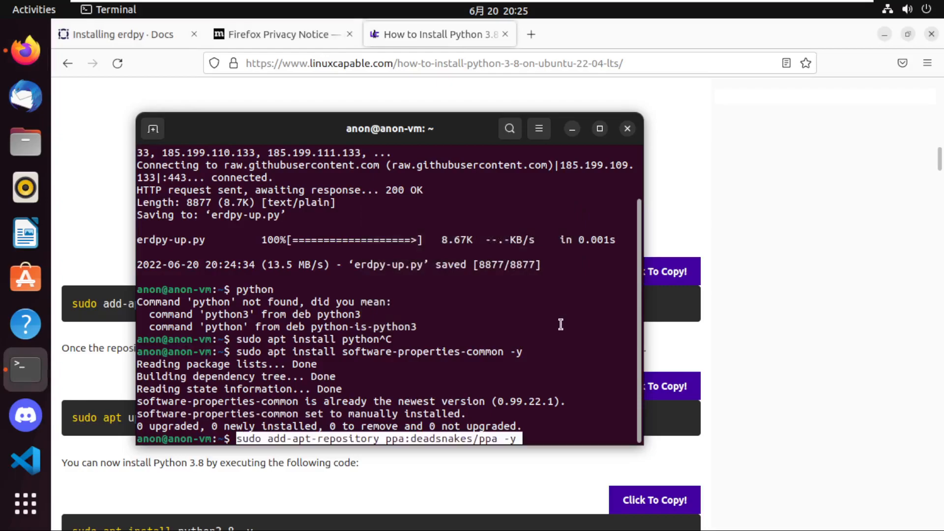
key(Return)
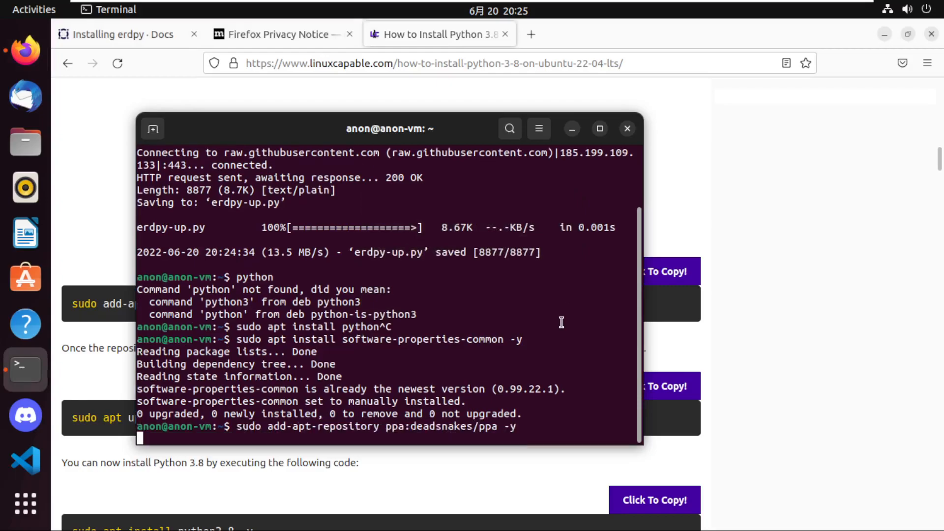
click(514, 64)
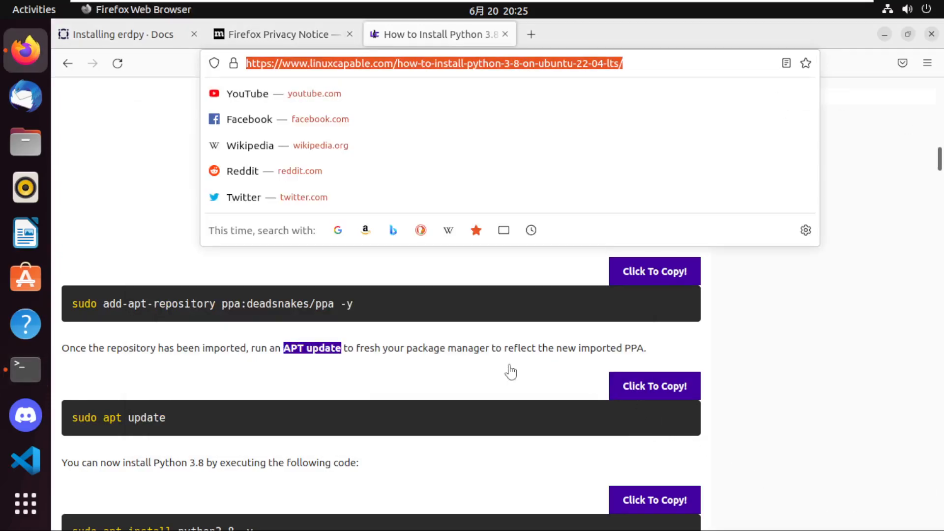
key(alt+Tab)
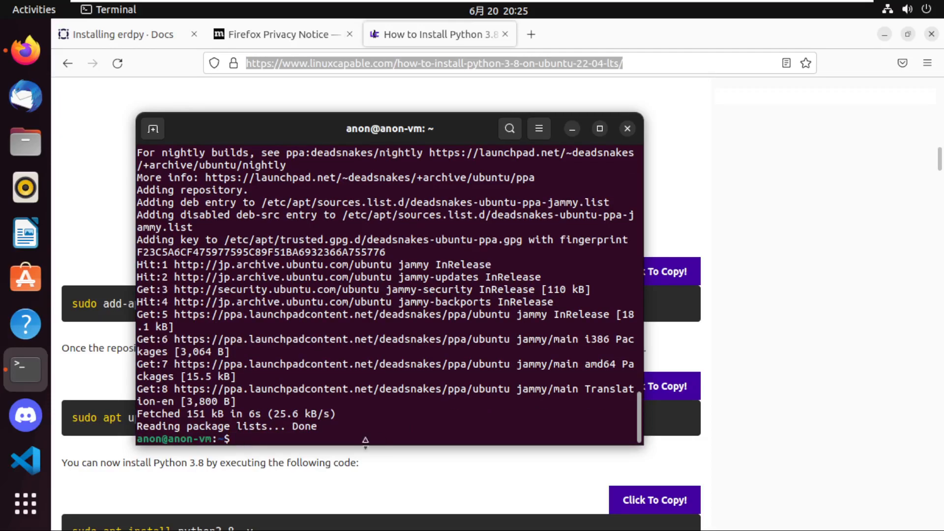
Copy the guide's "sudo apt install python3.8 -y" command and return to the terminal.
click(336, 476)
scroll(336, 474, down, 3)
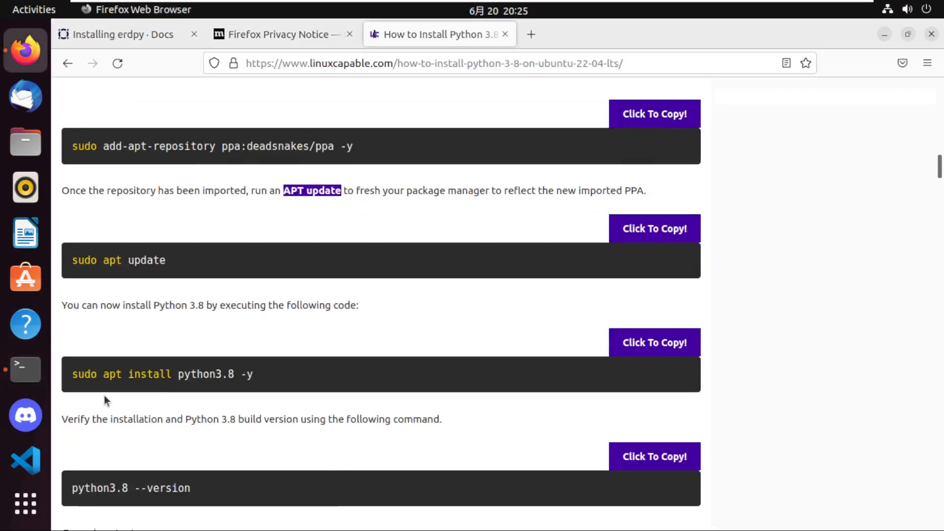
click(651, 343)
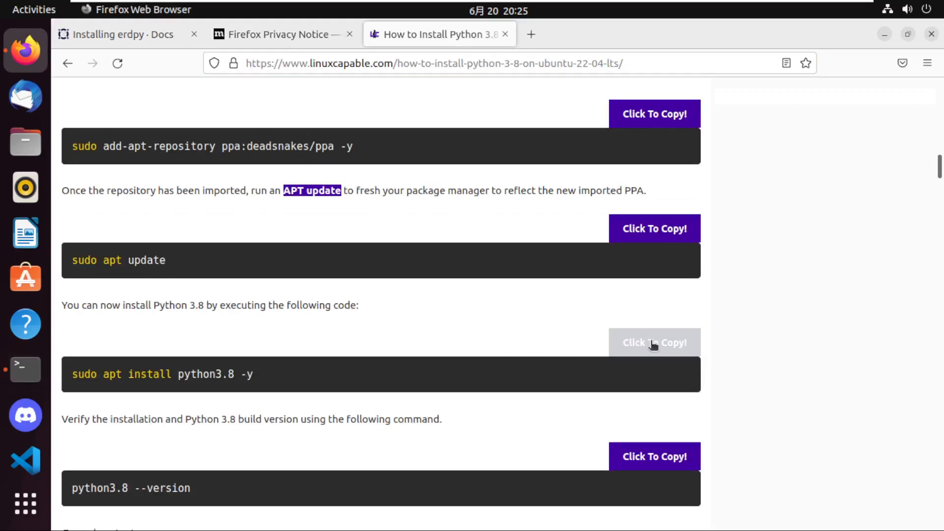
key(alt+Tab)
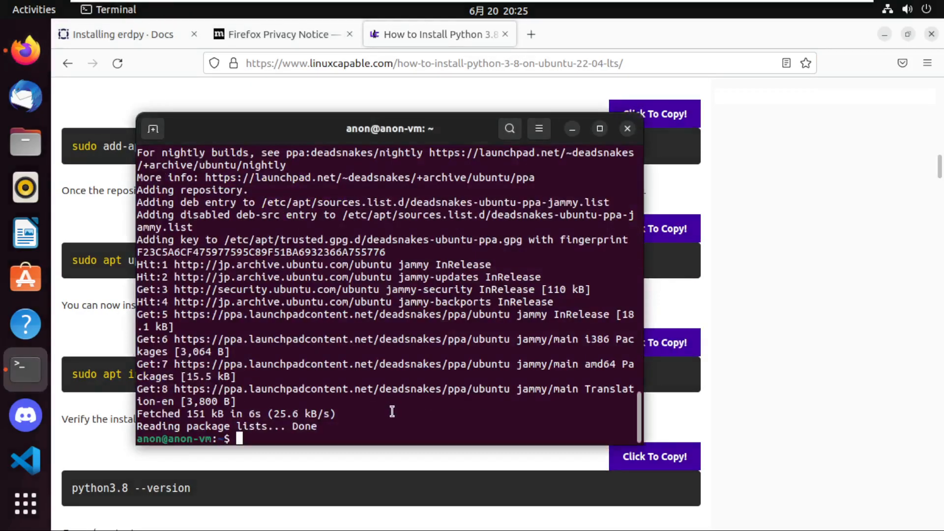
key(ctrl+shift+v)
key(Left)
key(Left)
key(Left)
key(BackSpace)
key(End)
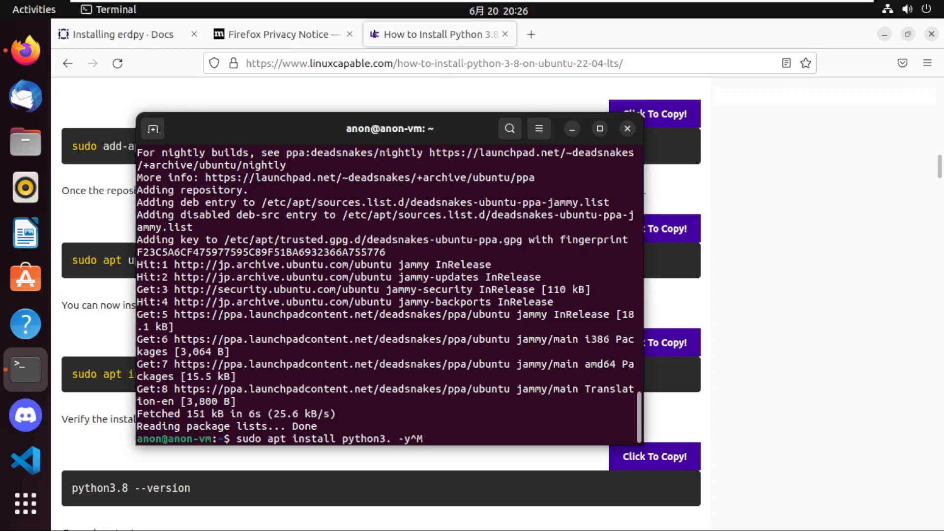
key(BackSpace)
key(BackSpace)
Paste the copied install command, change the Python version to 3.10 and run "sudo apt install python3.10 -y".
key(BackSpace)
key(BackSpace)
key(ctrl+c)
key(ctrl+shift+v)
key(Left)
key(Left)
key(Left)
key(BackSpace)
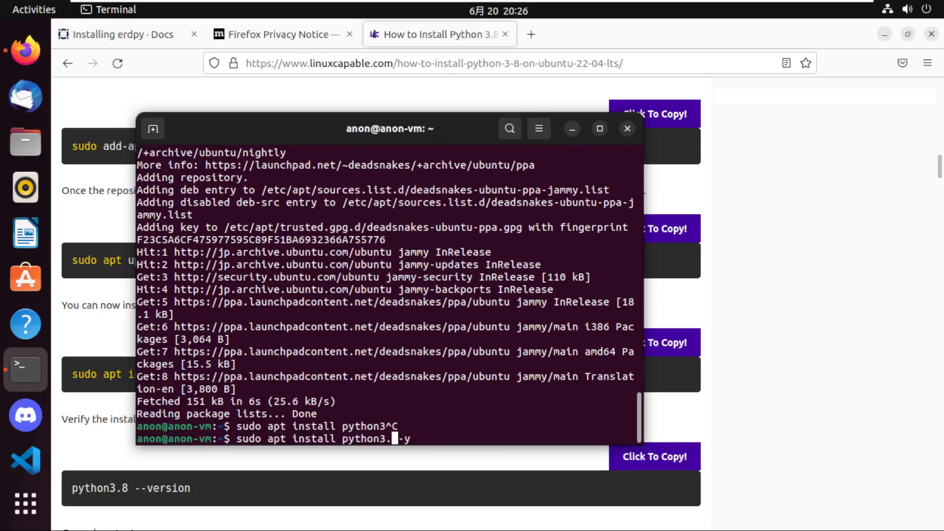
text(10)
key(Return)
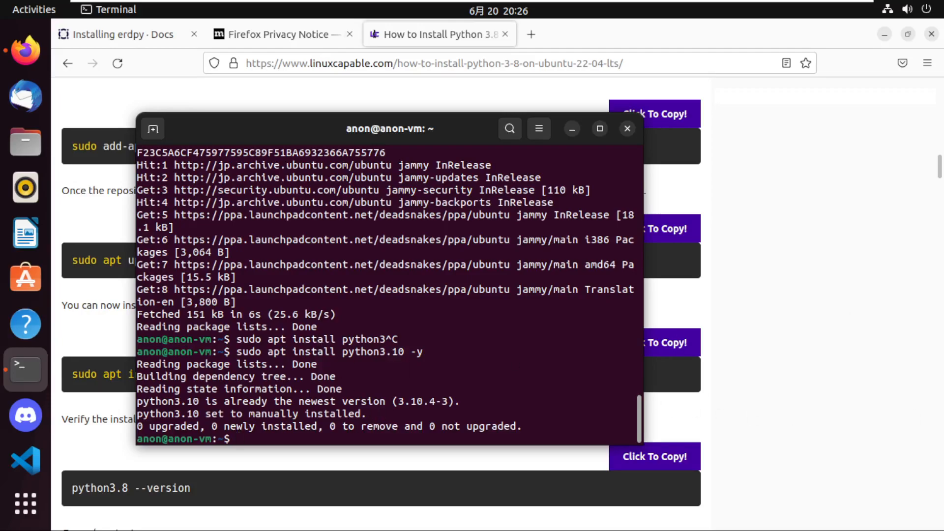
Return to the terminal and start the python3 interpreter to check the installed version.
click(807, 402)
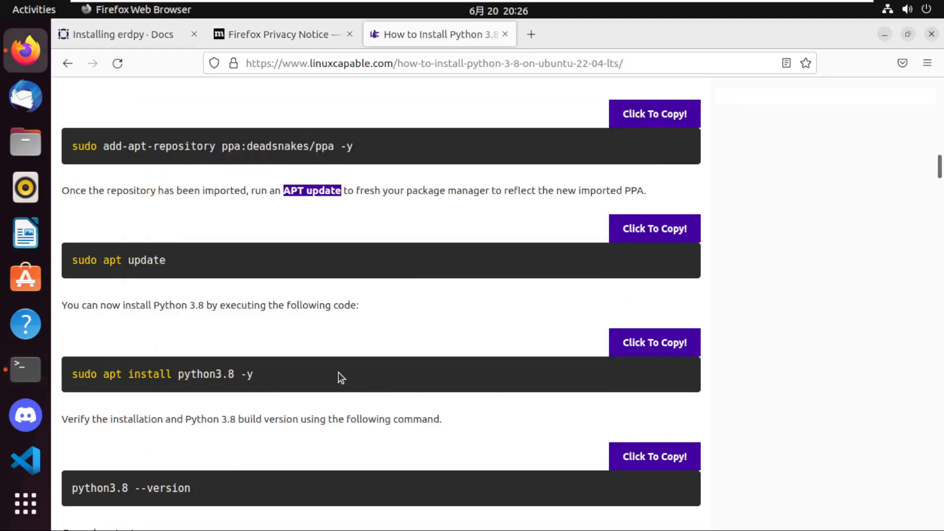
key(alt+Tab)
text(python3)
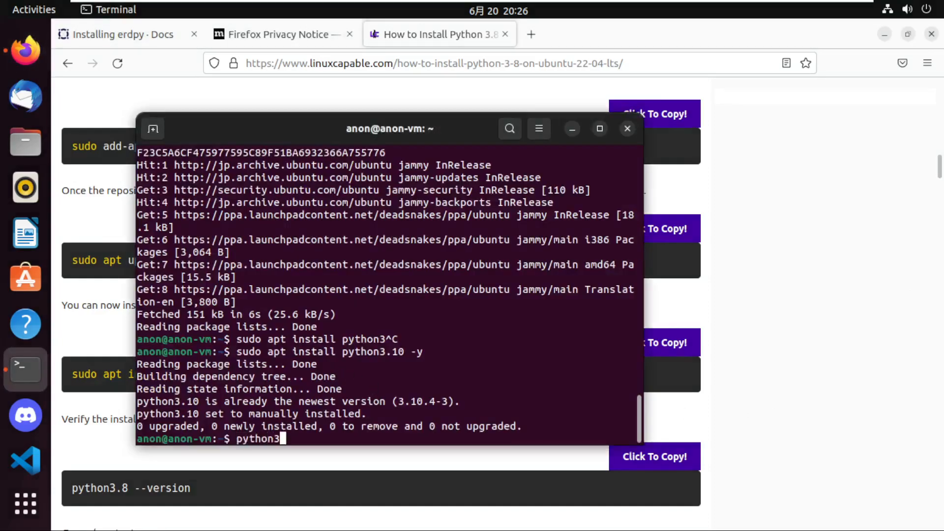
key(Return)
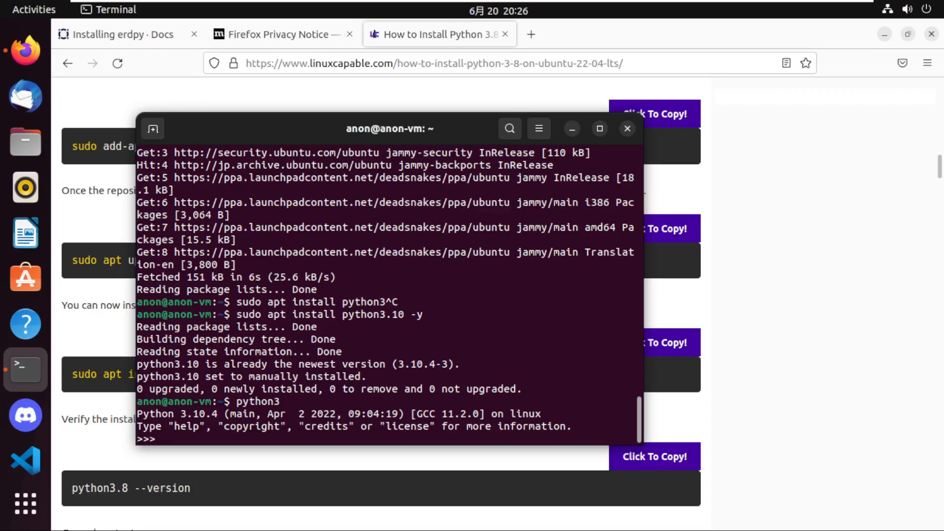
Leave the Python interpreter with "exit()" and clear the terminal.
text(exit())
key(Return)
text(clear)
key(Return)
Switch back to Firefox, dismiss the VMware power-off prompt without stopping the machine, and close the Python 3.8 guide page.
key(alt+Tab)
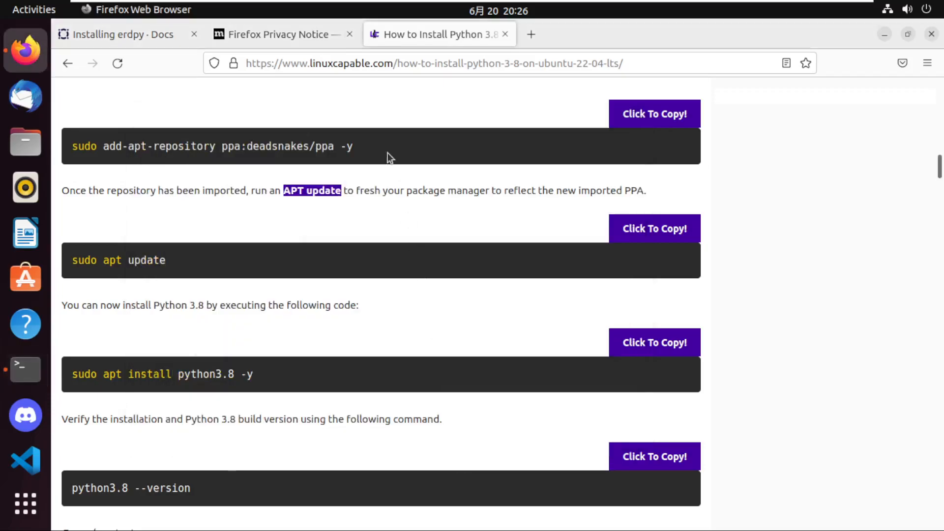
click(862, 9)
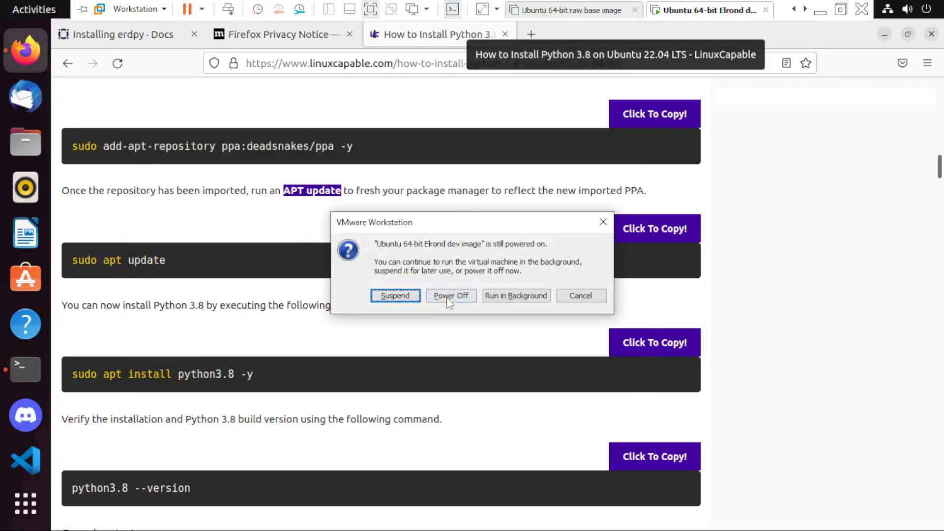
click(581, 296)
click(504, 34)
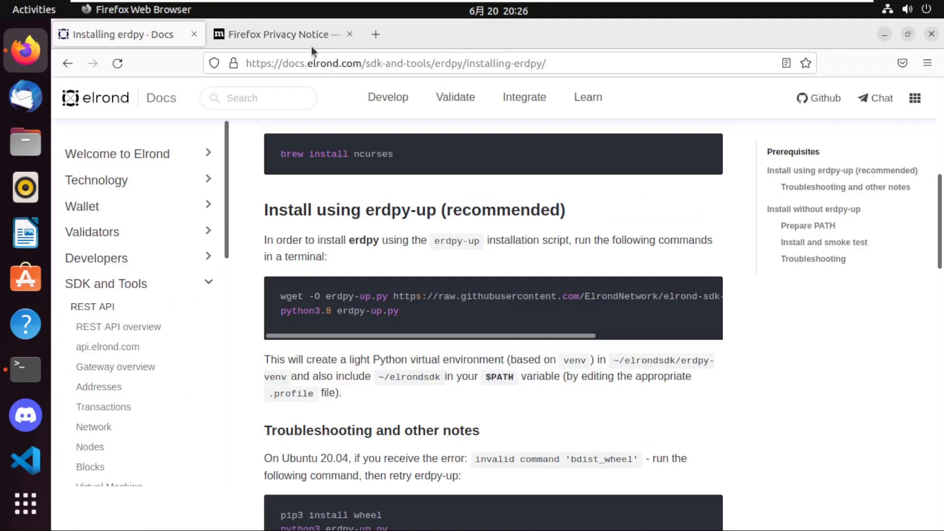
Copy "python3.8 erdpy-up.py" from the Elrond docs and paste it into the terminal.
drag(399, 311, 276, 311)
key(ctrl+c)
key(ctrl+alt+t)
key(ctrl+shift+v)
Change the Python version in the pasted command to 3.10 and run "python3.10 erdpy-up.py".
key(Left)
key(Left)
key(Left)
key(Left)
key(Left)
key(Left)
key(Left)
key(Left)
key(Left)
key(Left)
key(Left)
key(Left)
key(BackSpace)
text(10)
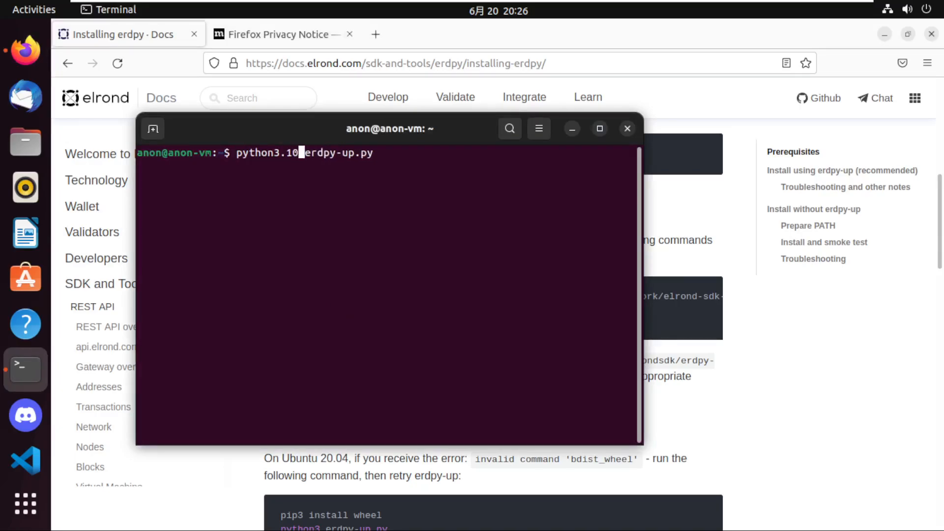
key(Return)
Try to run the erdpy installer as root with "sudo python3.10 erdpy-up.py".
key(Up)
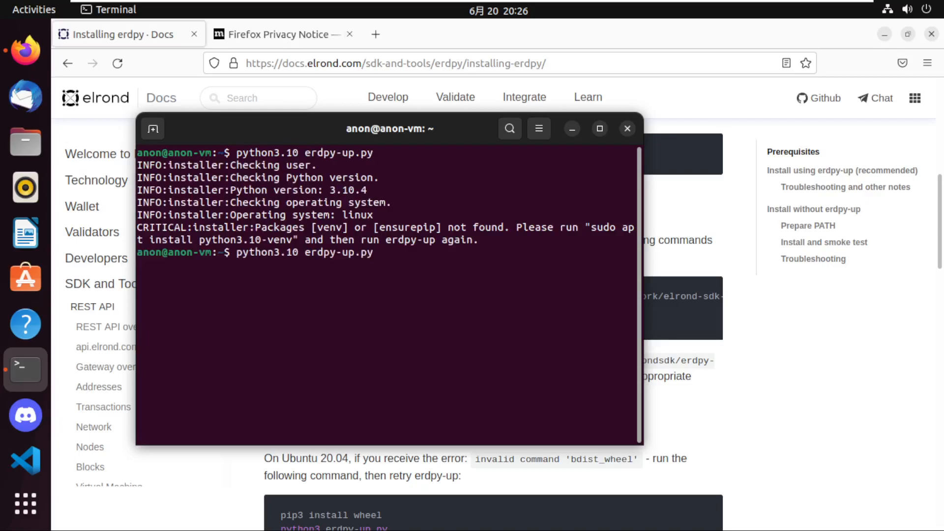
key(Home)
text(sudo)
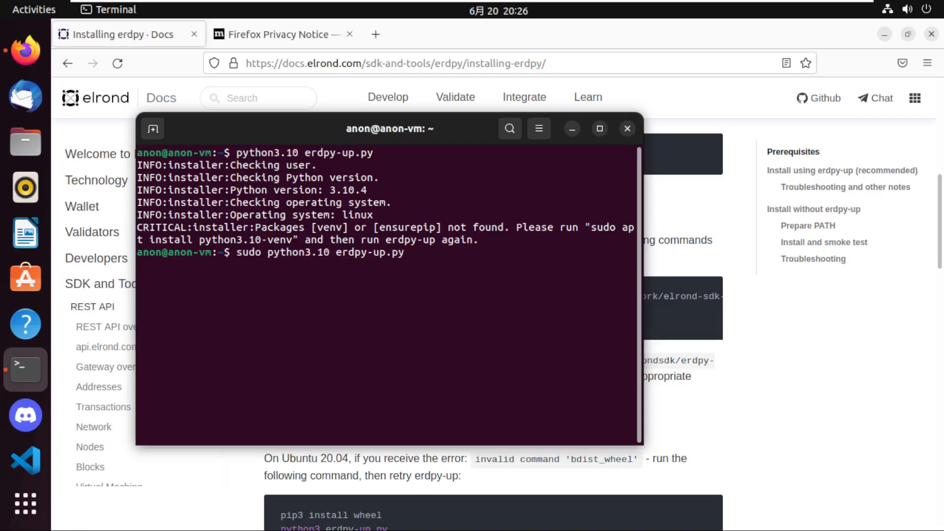
key(Return)
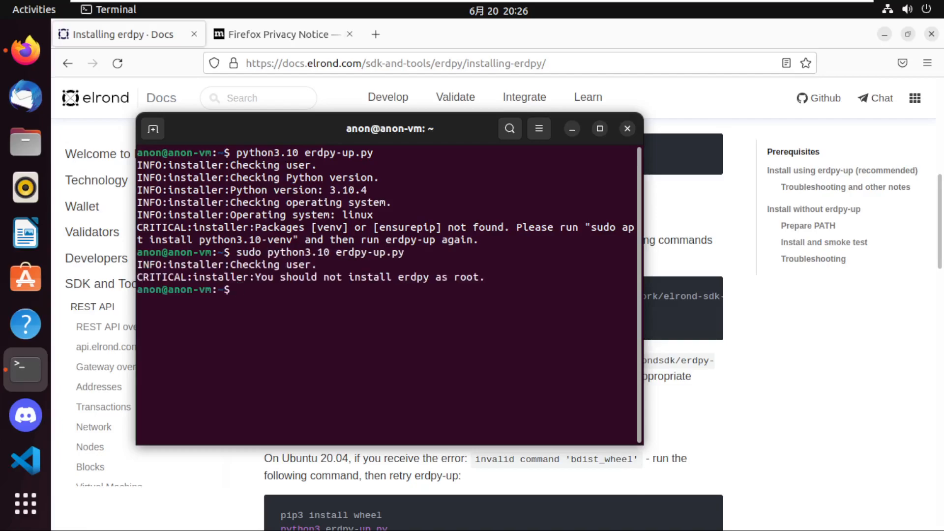
Copy the suggested command from the installer output, run "sudo apt install python3.10-venv" and accept the installation.
drag(589, 228, 295, 239)
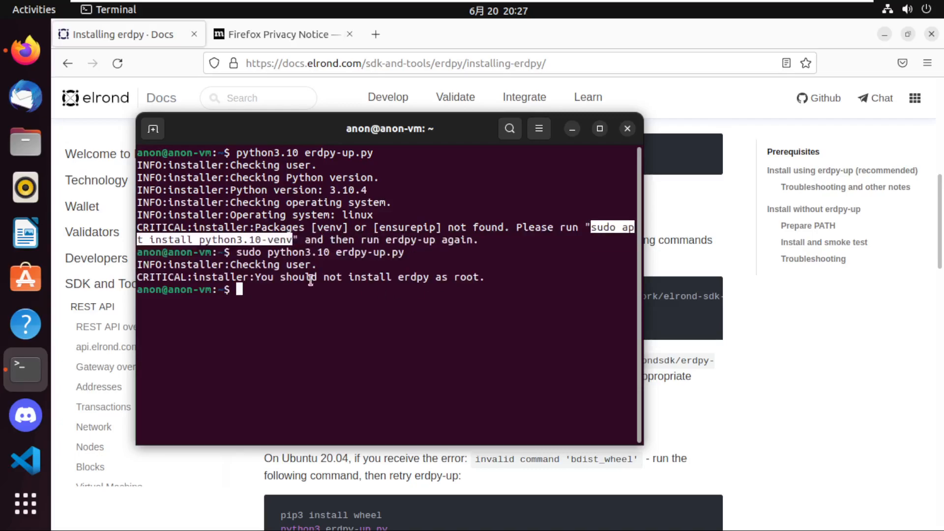
click(317, 304)
middle_click(317, 304)
key(Return)
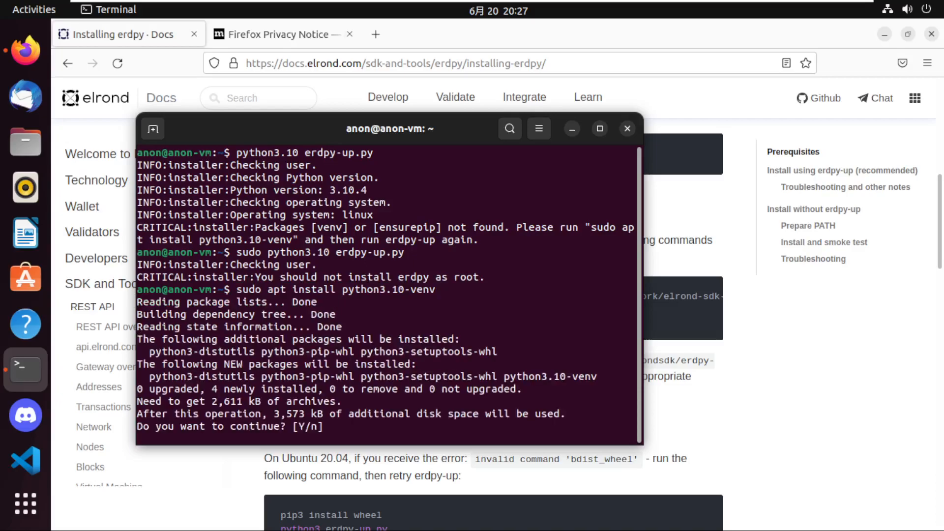
text(y)
key(Return)
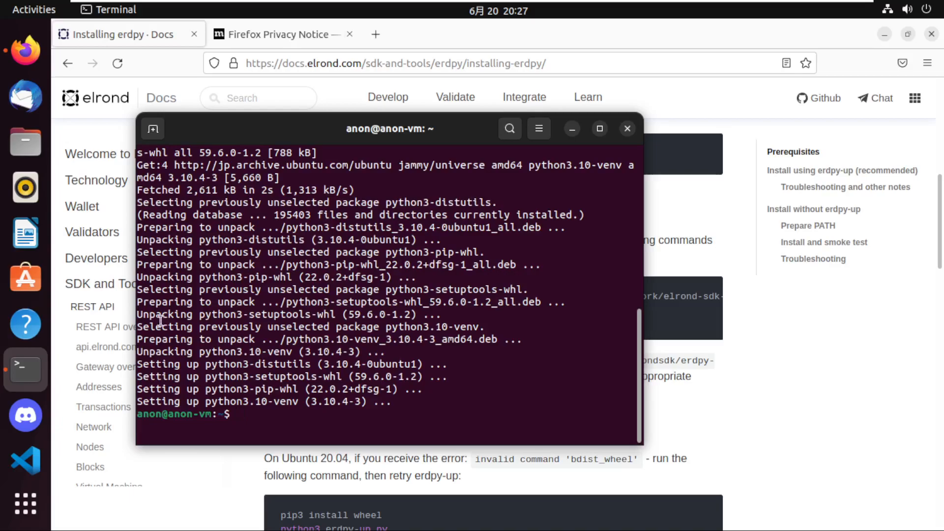
Copy the .profile file name from the erdpy docs and print that file's contents in the terminal with cat.
click(376, 480)
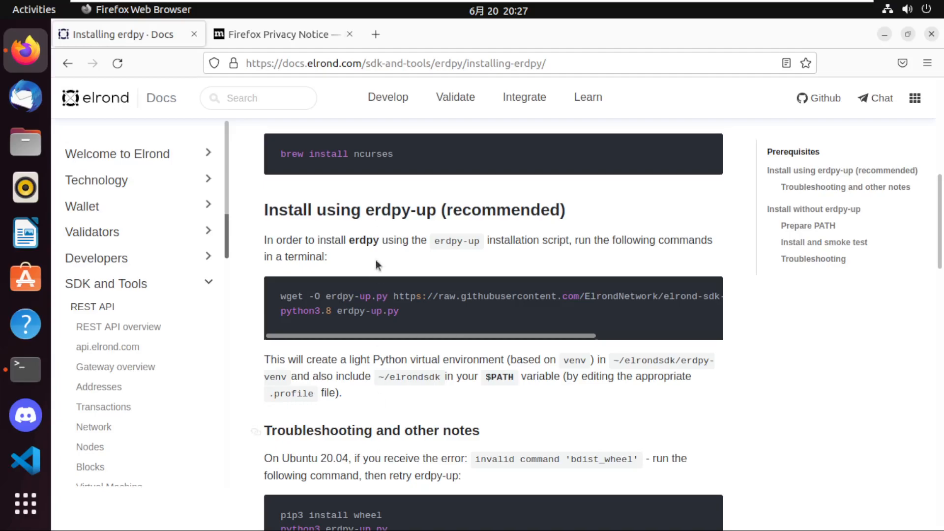
scroll(412, 379, down, 3)
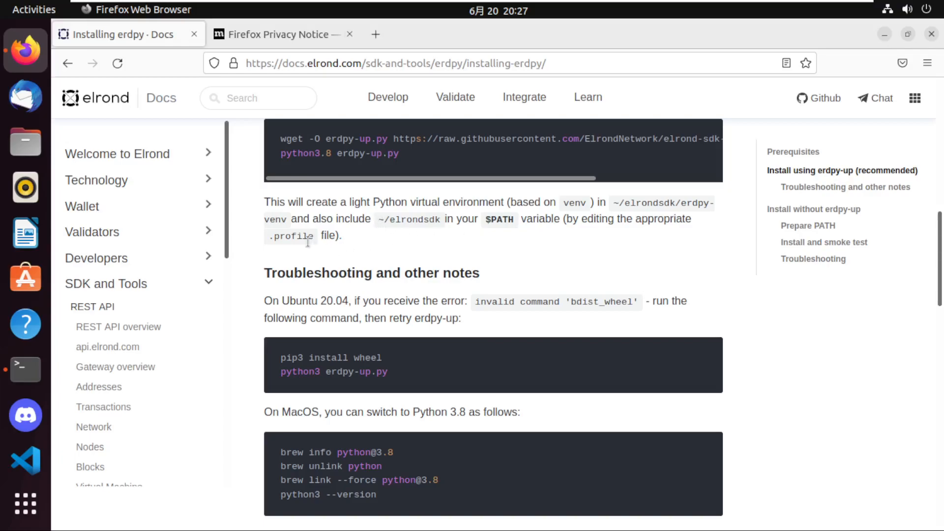
drag(269, 236, 313, 235)
key(alt+Tab)
text(cat)
key(ctrl+shift+v)
key(Return)
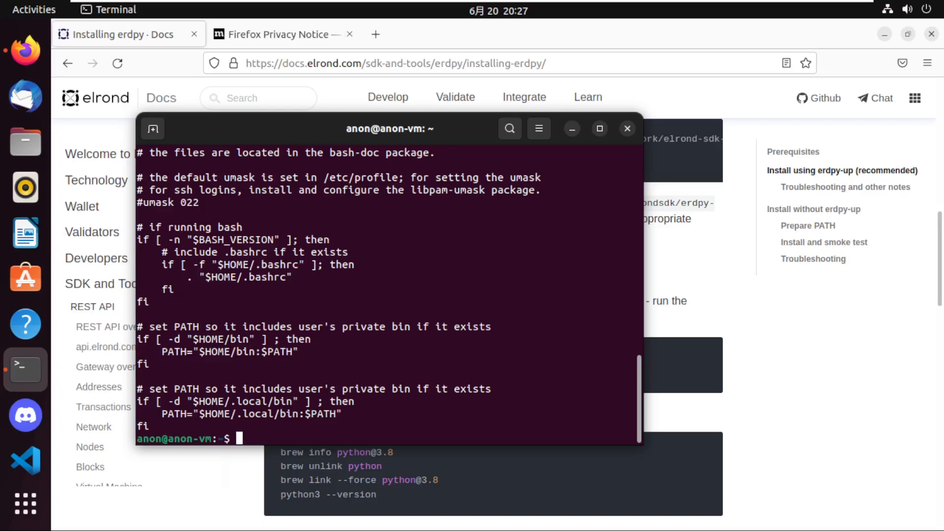
Copy "pip3 install wheel" from the docs' troubleshooting section and run it in the terminal.
click(701, 318)
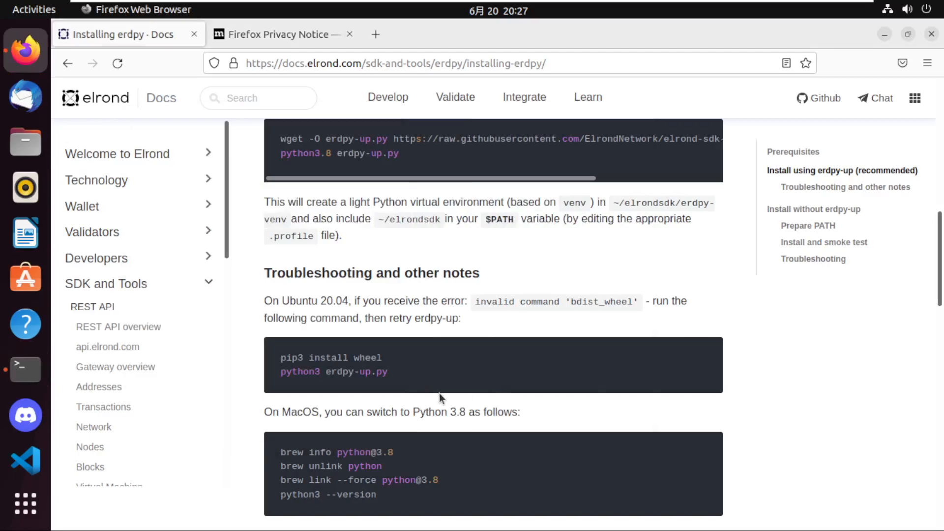
drag(383, 358, 270, 360)
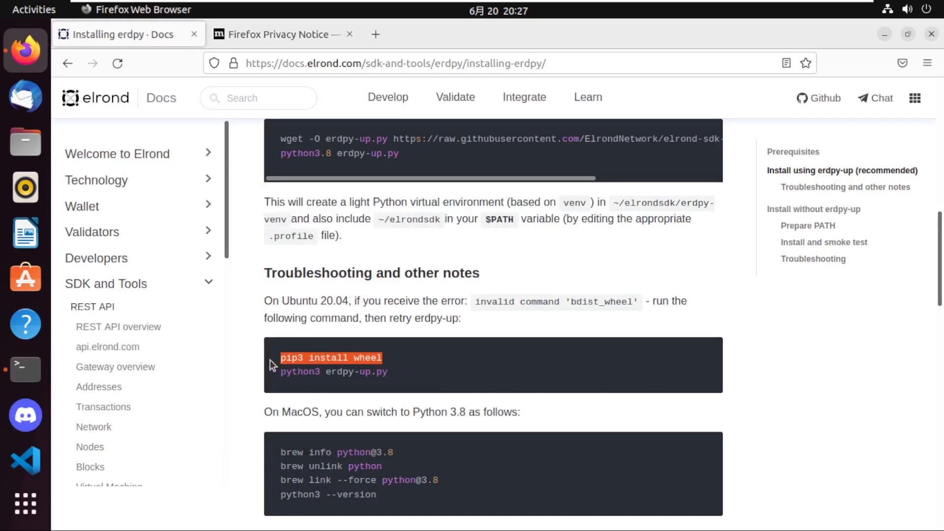
key(alt+Tab)
text(erd)
key(BackSpace)
key(BackSpace)
key(BackSpace)
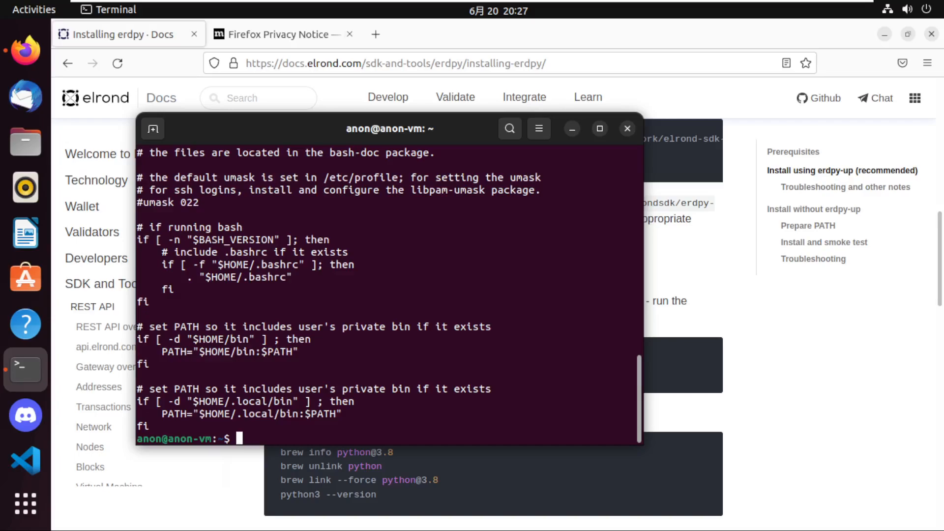
key(ctrl+shift+v)
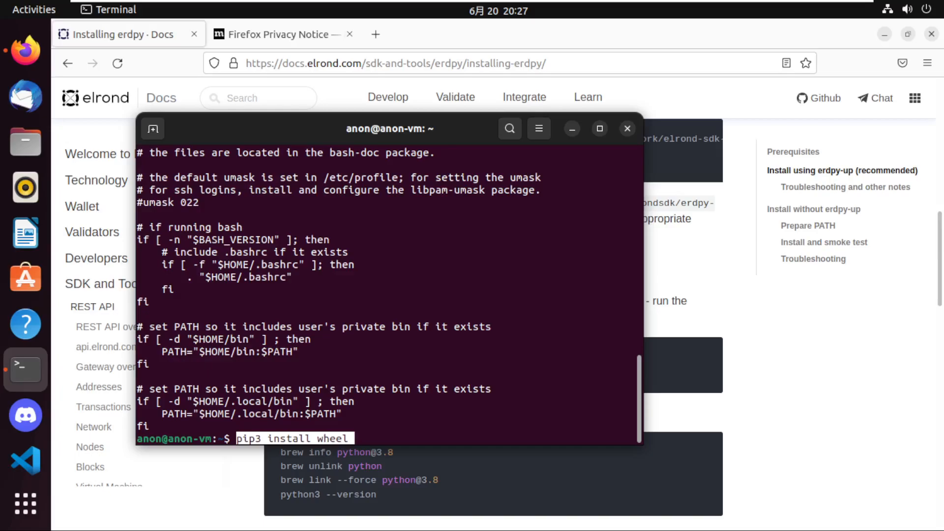
key(Return)
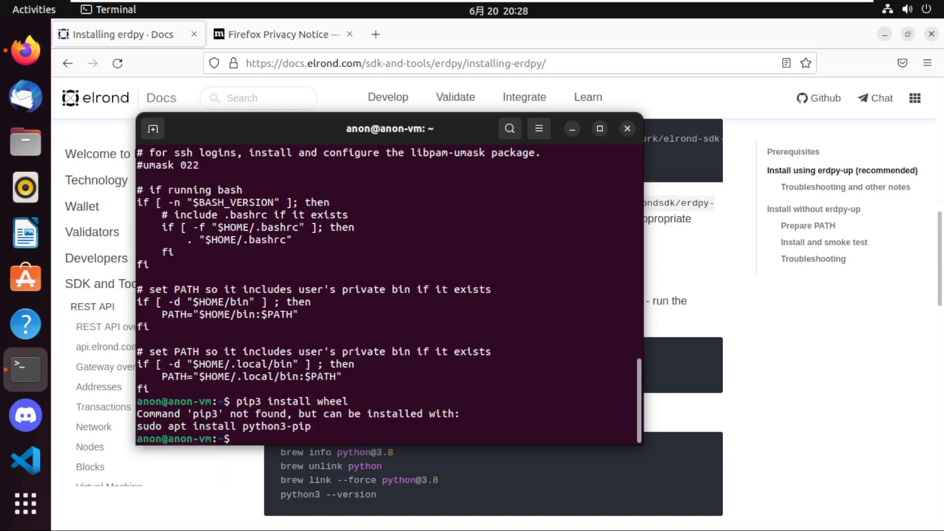
key(Up)
key(Home)
text(sudo)
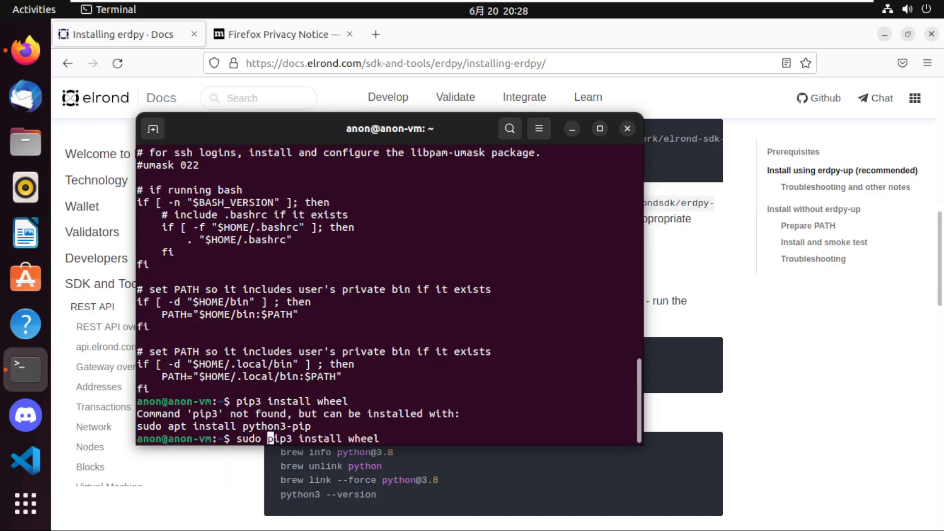
key(Down)
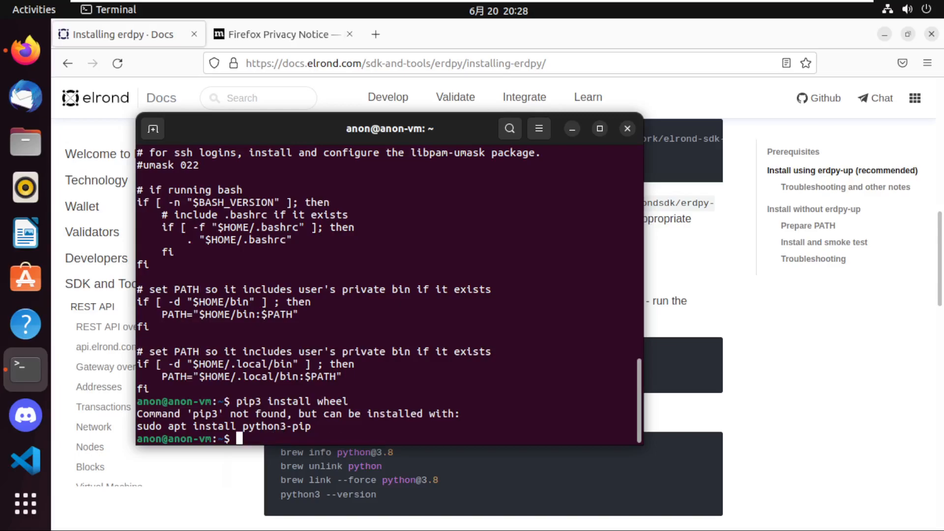
Copy the suggested pip package command from the terminal output, run "sudo apt install python3-pip" and accept the installation.
triple_click(260, 427)
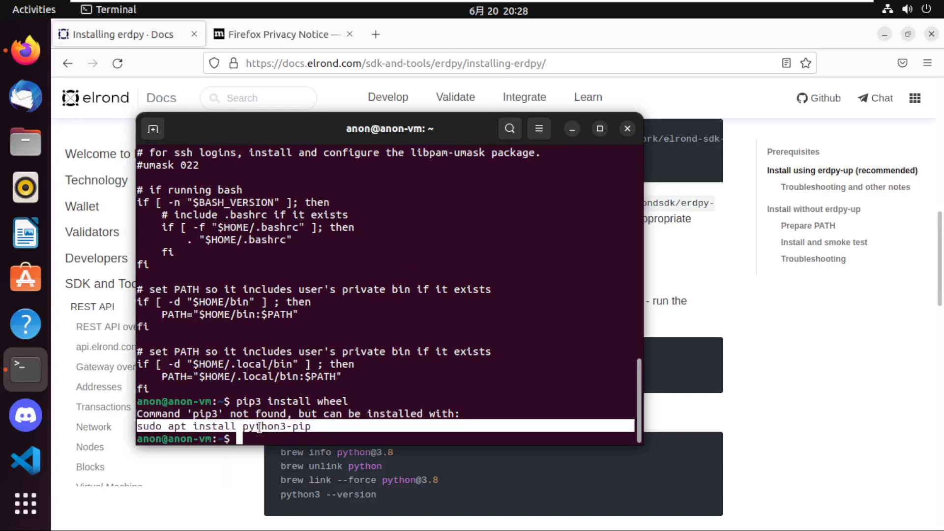
middle_click(260, 427)
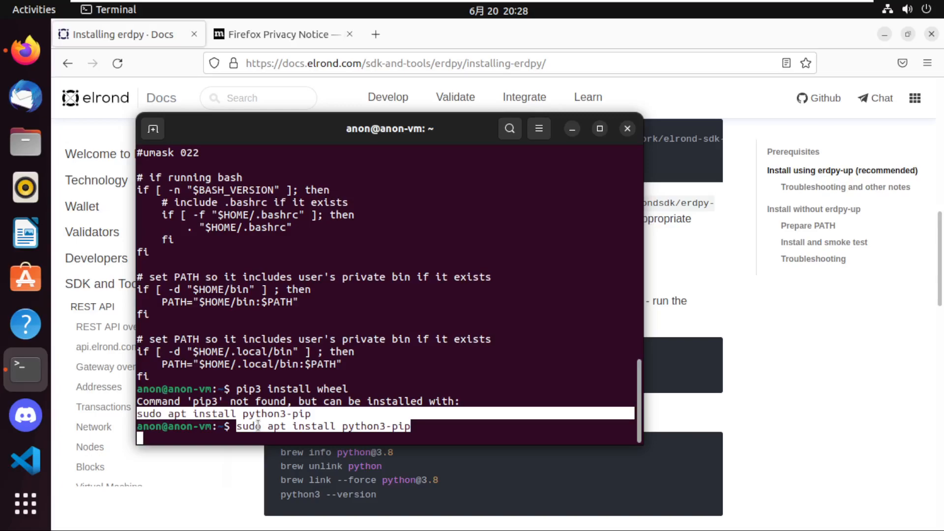
key(Return)
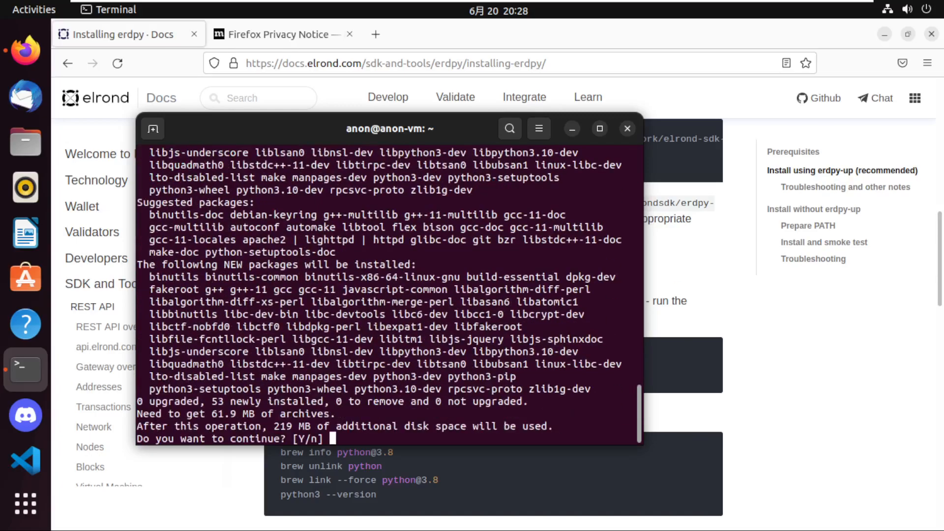
text(y)
key(Return)
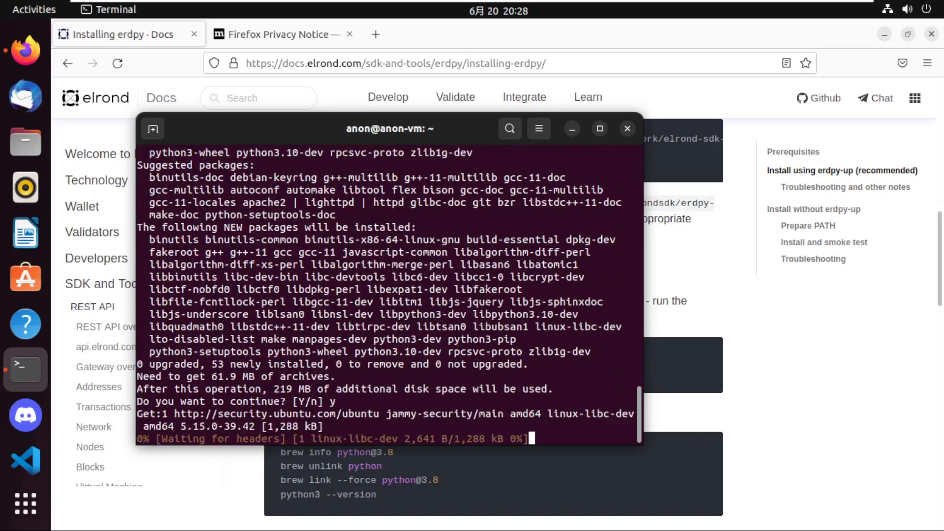
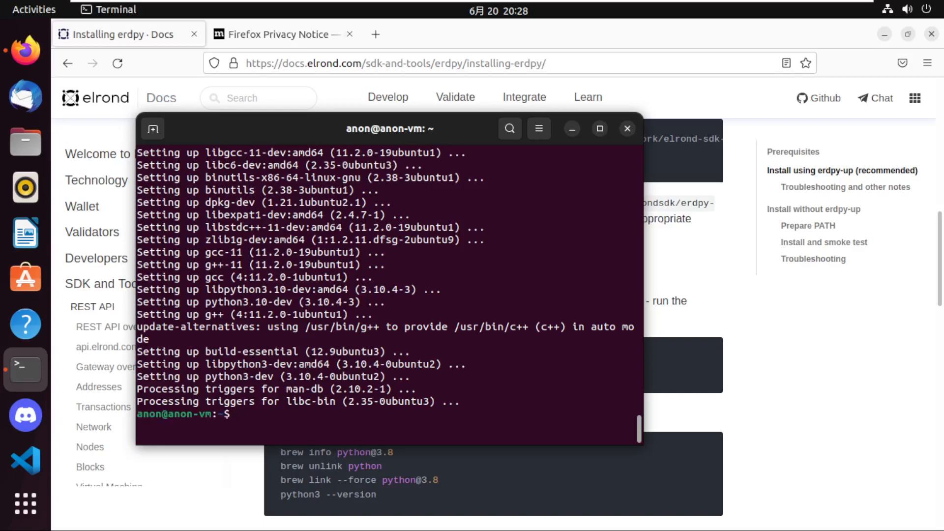
Run "sudo pip3 install wheel" in the terminal, and run "python3 erdpy-up.py" copied from the docs' troubleshooting section.
key(Up)
key(Up)
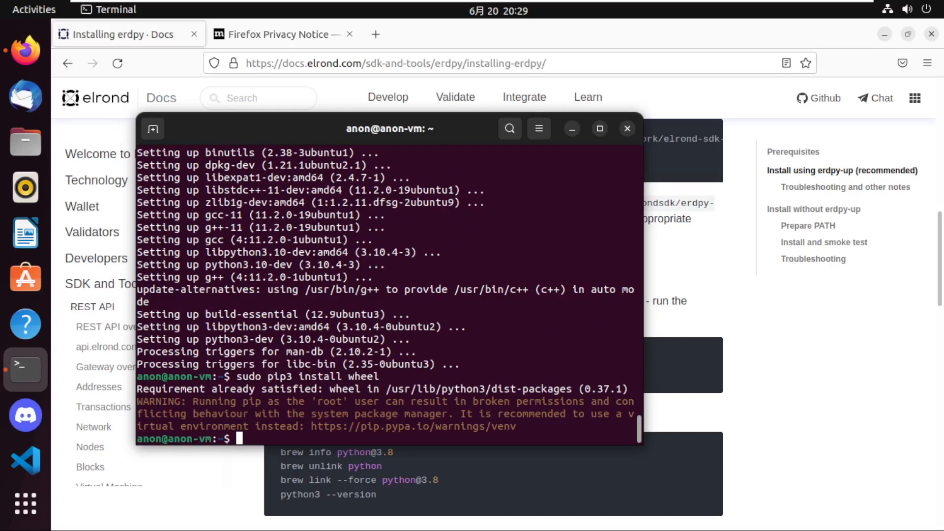
key(alt+Tab)
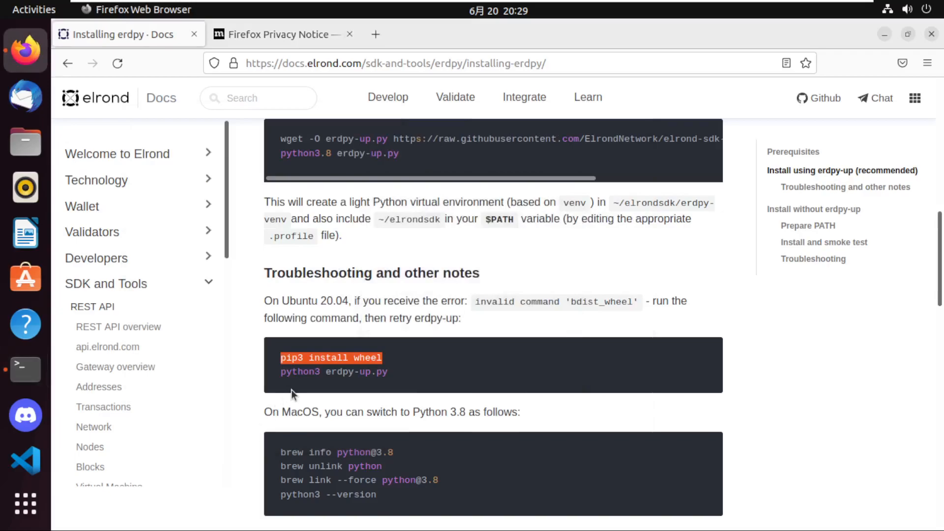
drag(394, 372, 280, 372)
key(ctrl+c)
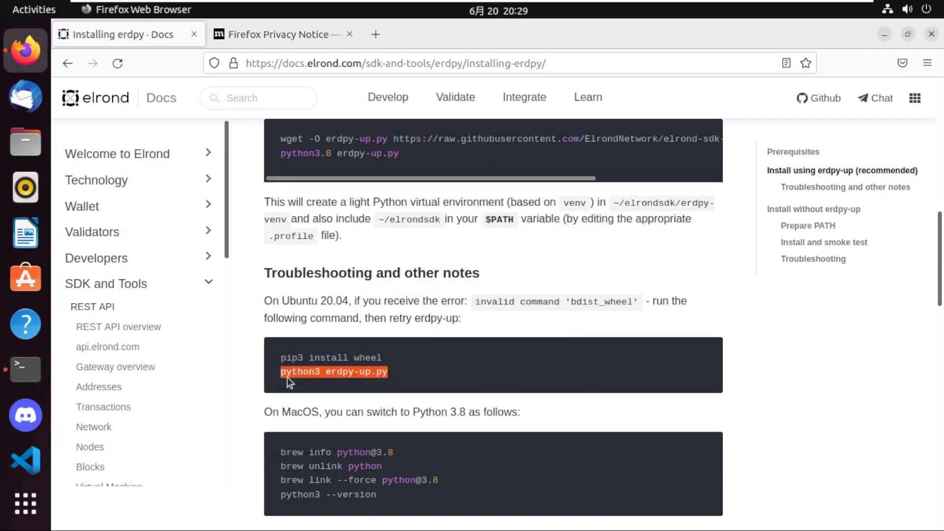
key(alt+Tab)
key(ctrl+shift+v)
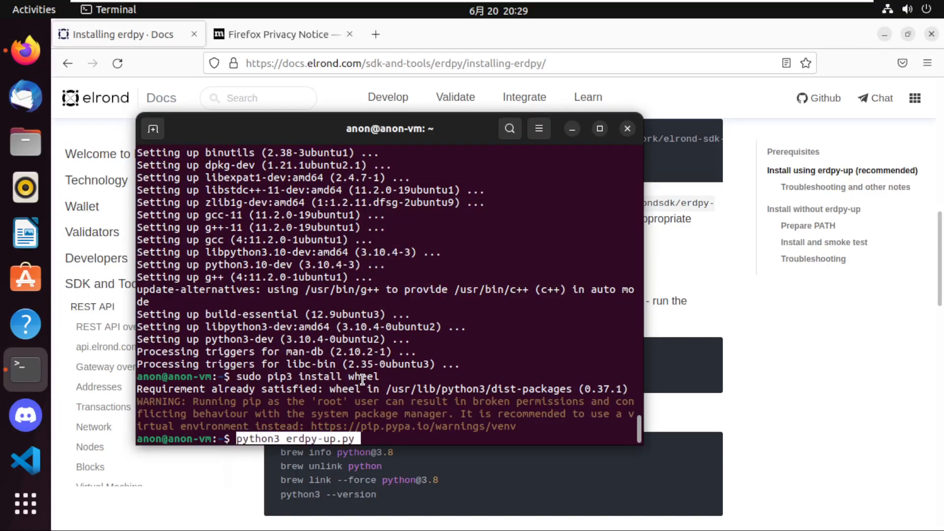
key(Return)
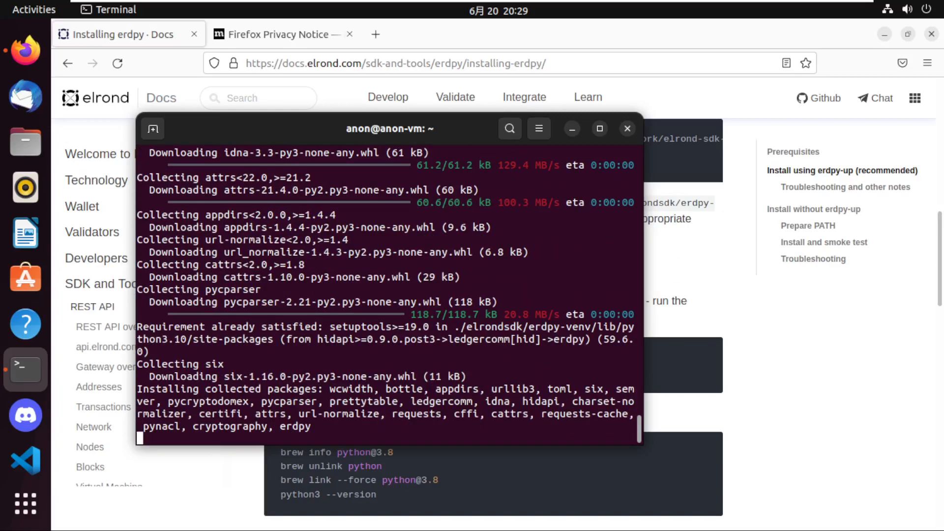
text(py)
key(BackSpace)
key(BackSpace)
text(erdp)
key(BackSpace)
key(BackSpace)
key(BackSpace)
key(BackSpace)
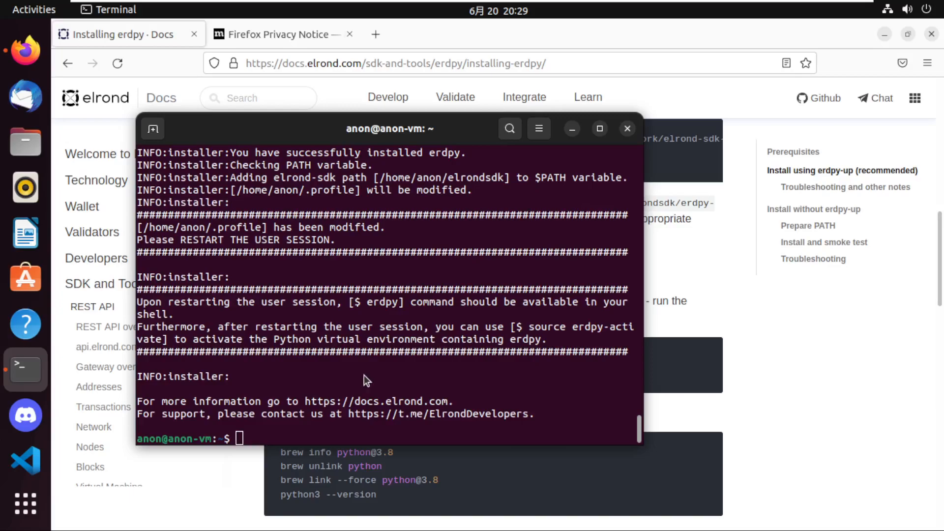
Copy the Linux line export PATH="$HOME/.local/bin:$PATH" from the docs' Prepare PATH section and run it in the terminal.
key(alt+Tab)
scroll(409, 453, down, 6)
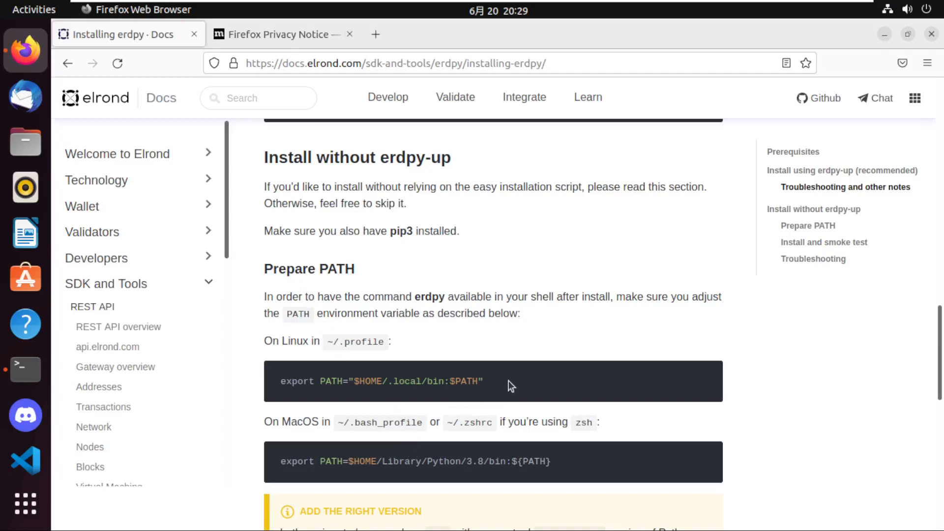
drag(508, 383, 280, 389)
key(ctrl+c)
key(alt+Tab)
key(ctrl+shift+v)
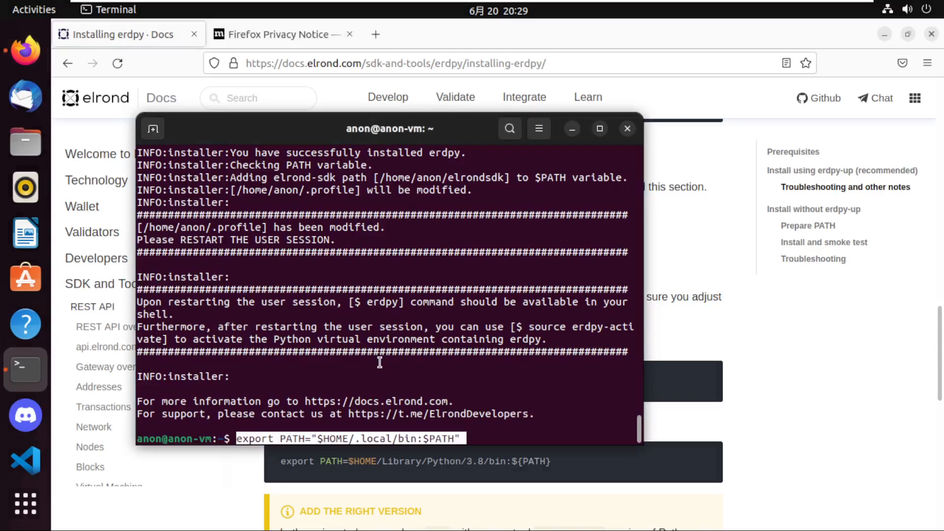
key(Return)
List the shell command history and rerun entry 20 to print the contents of .profile.
key(Up)
key(Up)
key(Up)
key(Down)
key(Down)
key(Down)
text(history)
key(Return)
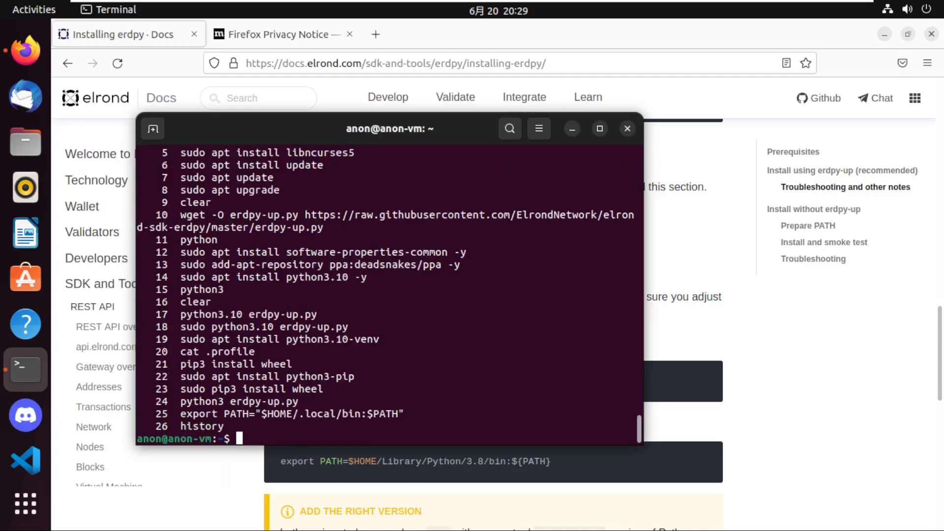
text(!20)
key(Return)
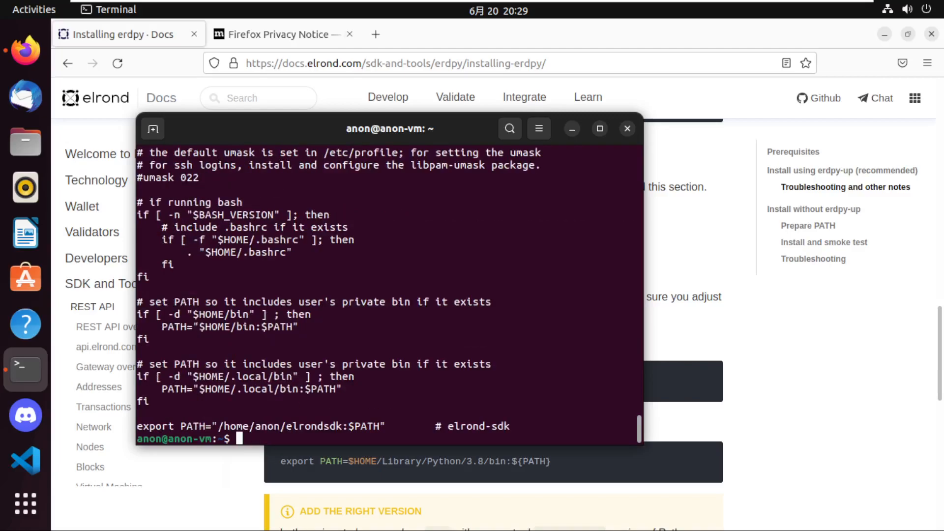
Check the docs' note below the PATH instructions about restarting the session, and end the terminal session with exit.
text(er)
key(alt+Tab)
scroll(380, 364, down, 5)
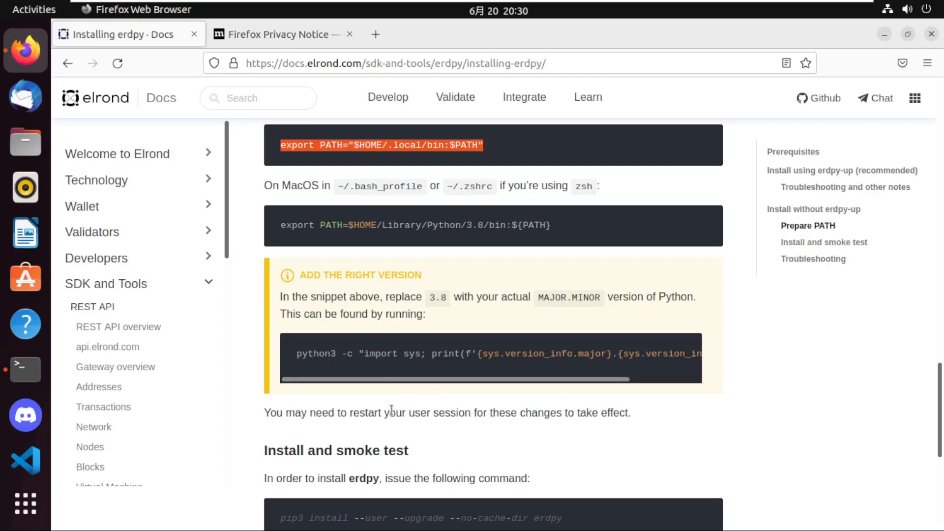
click(392, 411)
key(alt+Tab)
text(exit)
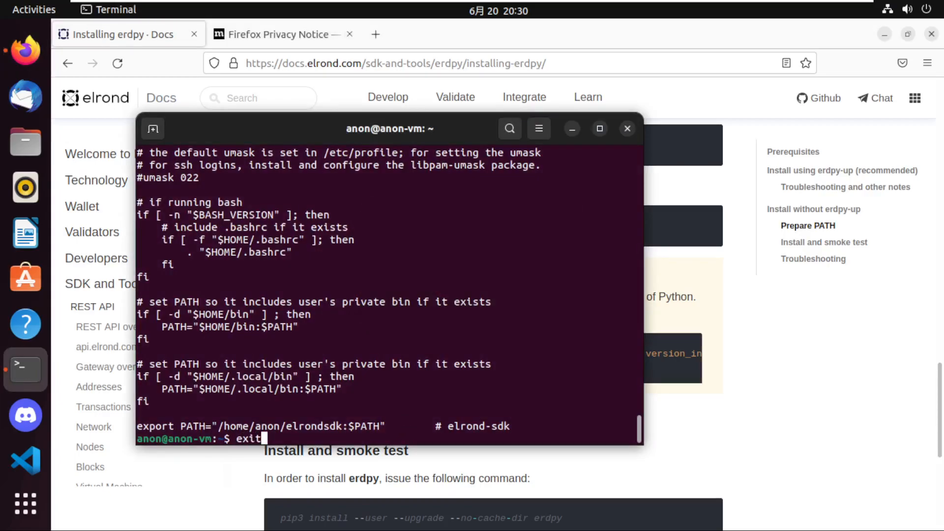
key(Return)
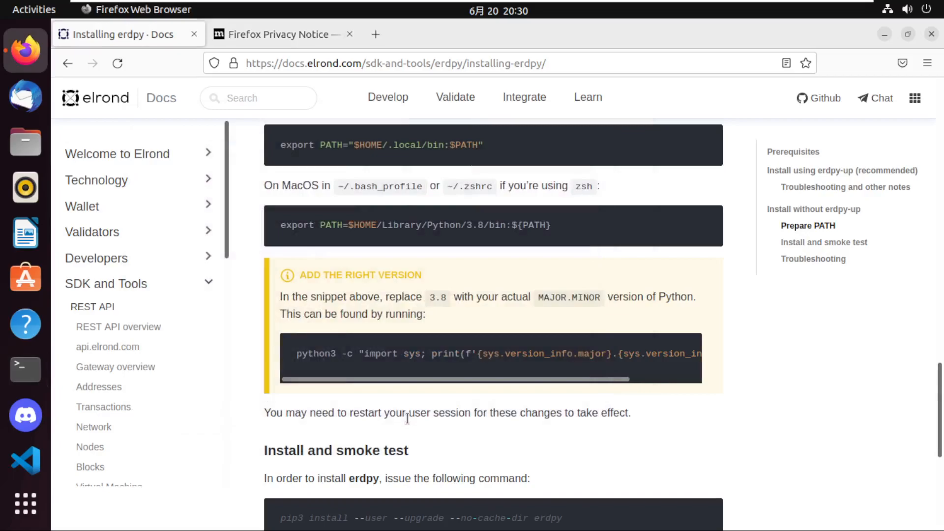
key(ctrl+alt+t)
text(erd)
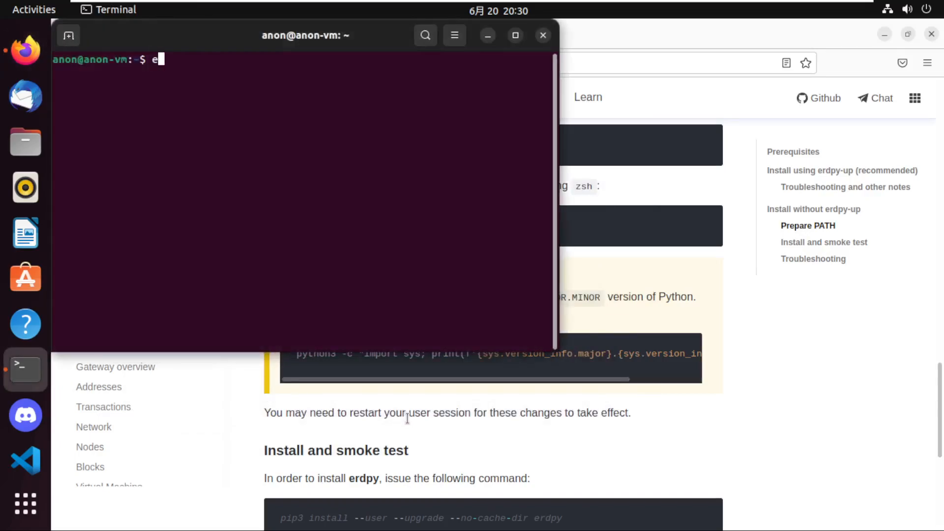
text(p)
key(BackSpace)
key(BackSpace)
key(BackSpace)
key(BackSpace)
key(ctrl+d)
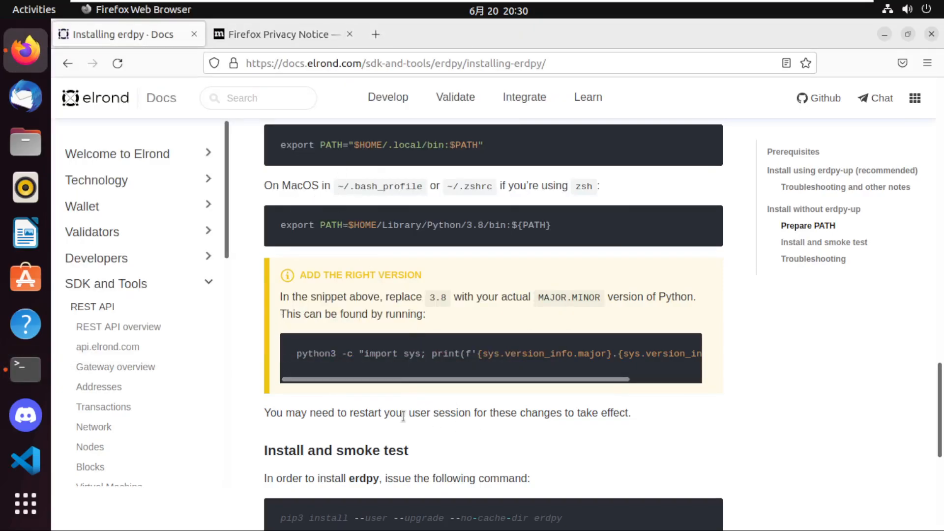
Copy "pip3 install --user --upgrade --no-cache-dir erdpy" from the docs' Install and smoke test section and run it in a new terminal.
scroll(407, 426, down, 3)
triple_click(408, 360)
key(ctrl+c)
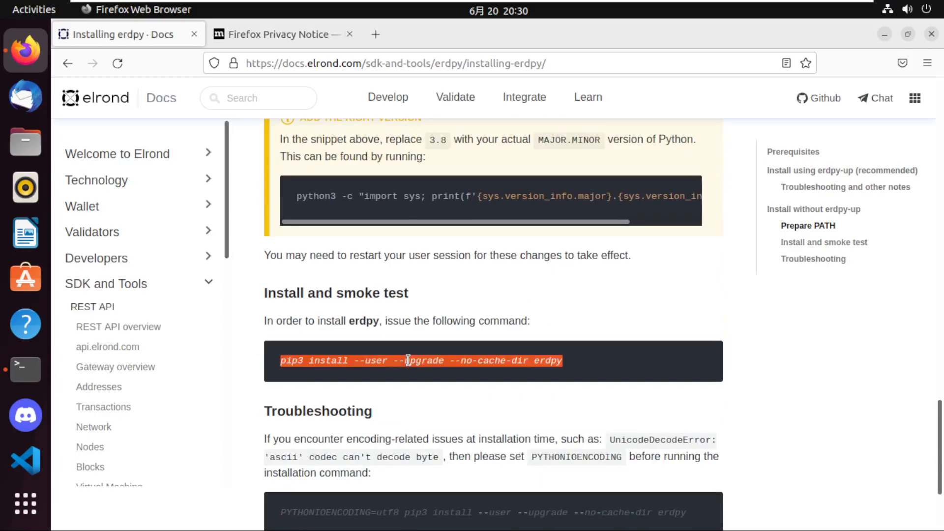
key(ctrl+alt+t)
key(ctrl+shift+v)
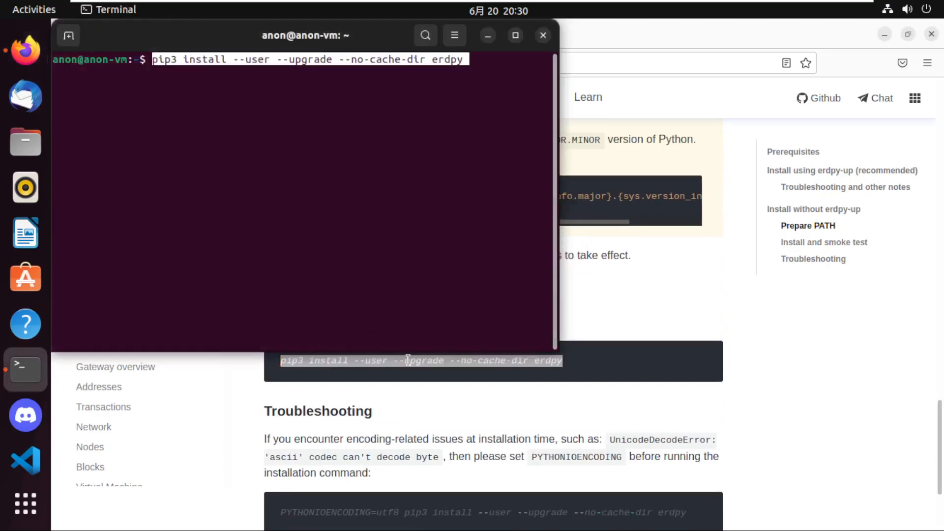
key(Return)
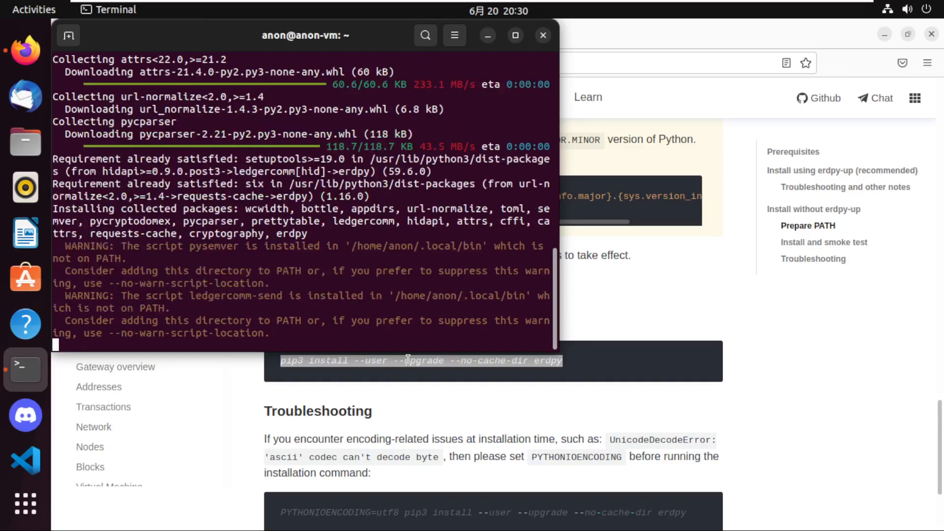
End the current terminal session with exit and open a fresh terminal window.
text(er)
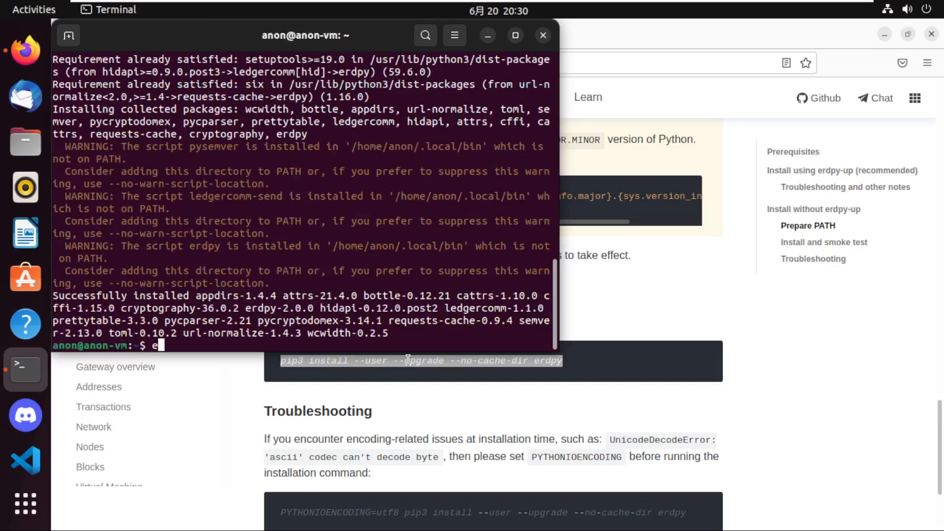
key(BackSpace)
key(BackSpace)
text(exit)
key(Return)
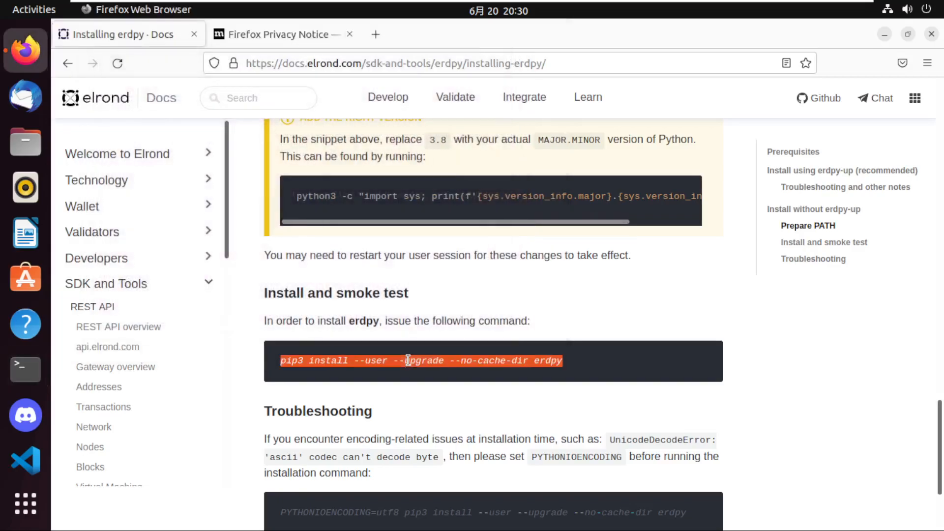
key(ctrl+alt+t)
text(erd)
key(BackSpace)
key(BackSpace)
key(BackSpace)
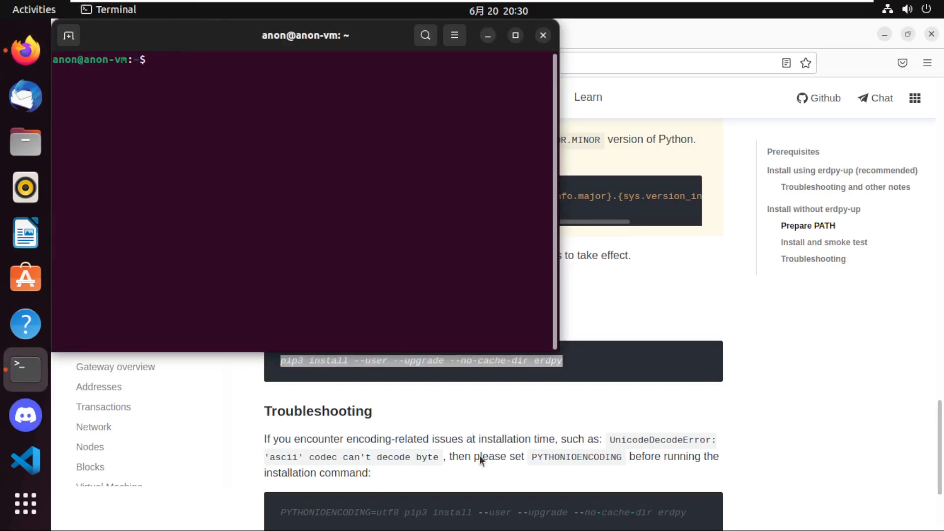
Copy "PYTHONIOENCODING=utf8 pip3 install --user --upgrade --no-cache-dir erdpy" from the docs' Troubleshooting section and run it in the terminal.
click(484, 512)
triple_click(484, 513)
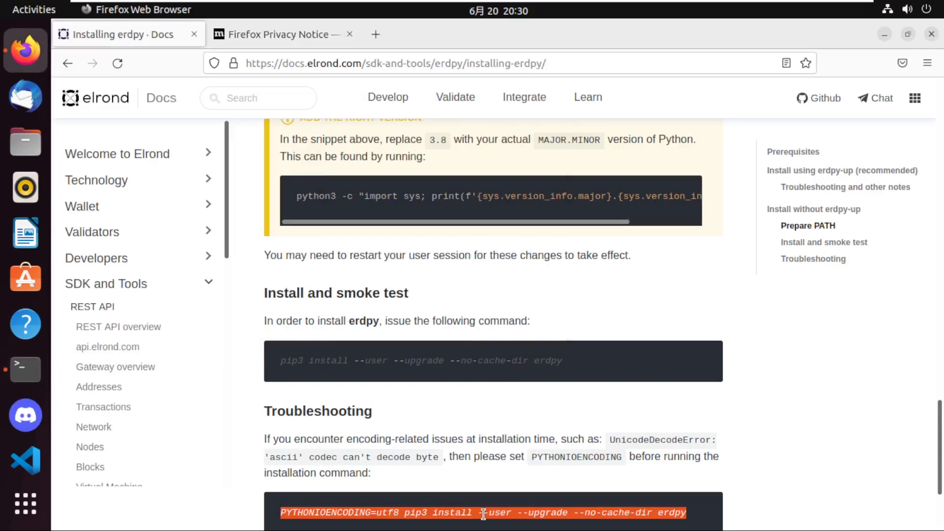
key(ctrl+c)
key(alt+Tab)
key(ctrl+shift+v)
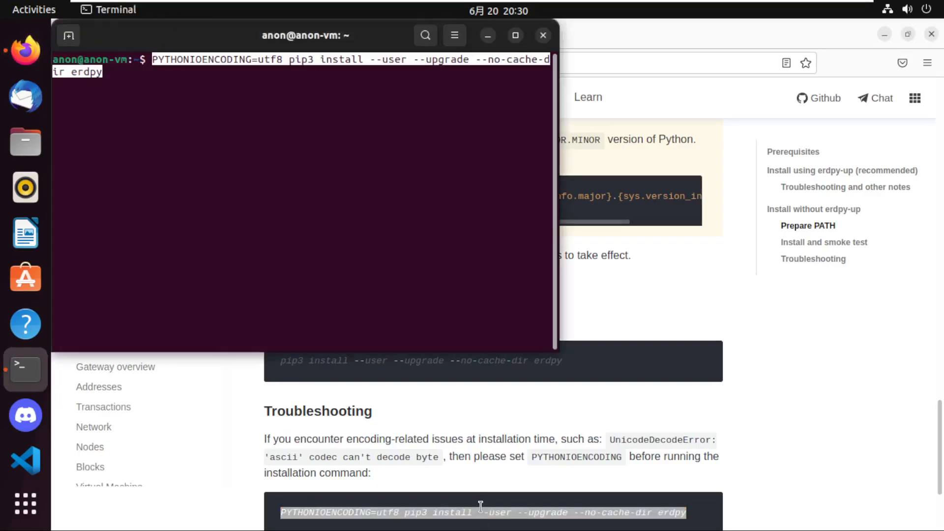
key(Return)
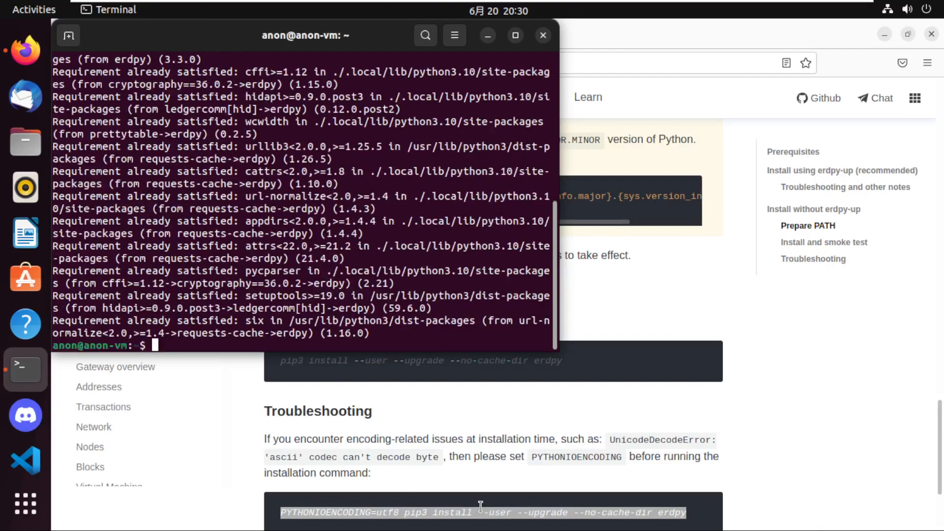
Run erdpy in the terminal to test whether the command is available.
text(erdpy)
key(Return)
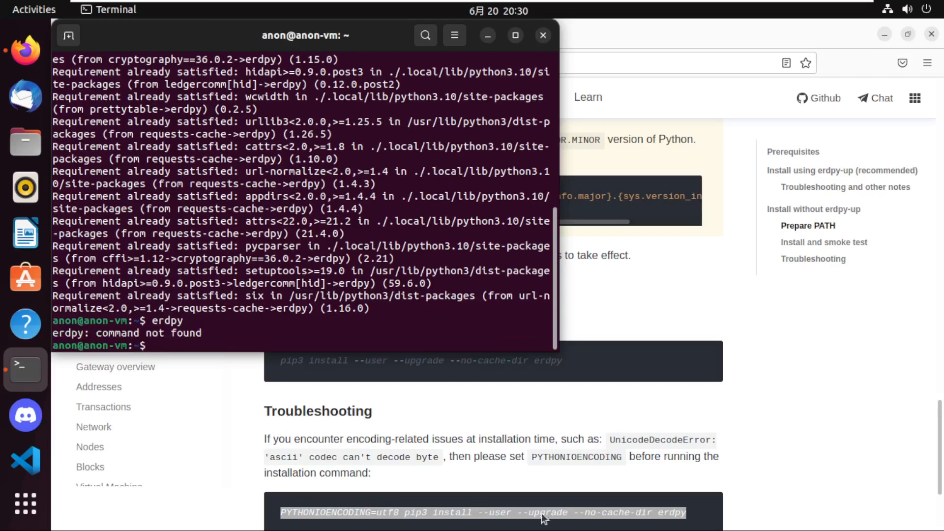
Review the docs' PATH and Python version instructions and the pip installation output in the terminal.
click(540, 464)
scroll(539, 465, down, 3)
scroll(530, 417, up, 5)
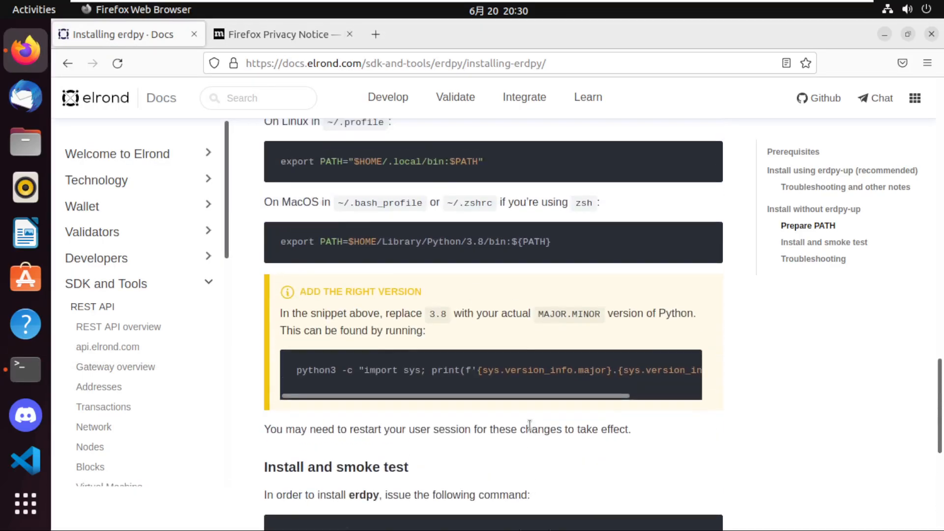
key(alt+Tab)
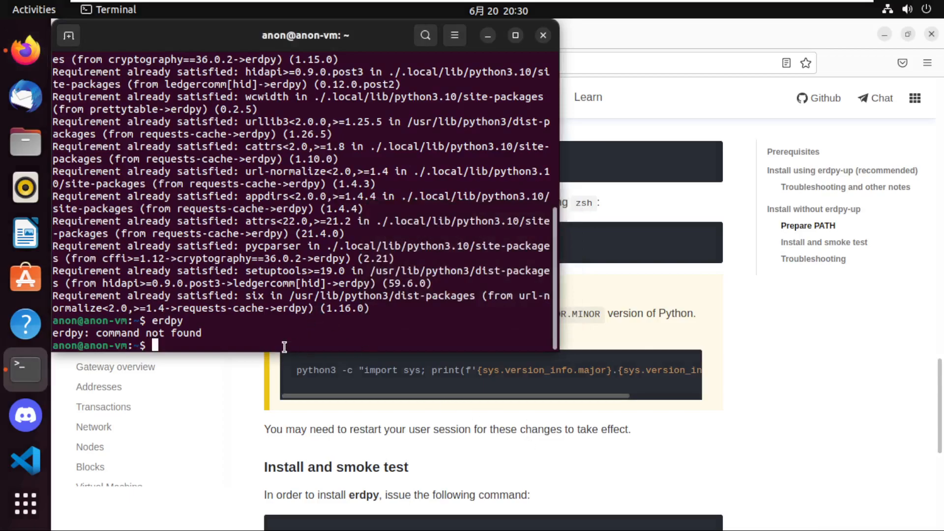
scroll(284, 346, up, 1)
scroll(284, 347, up, 7)
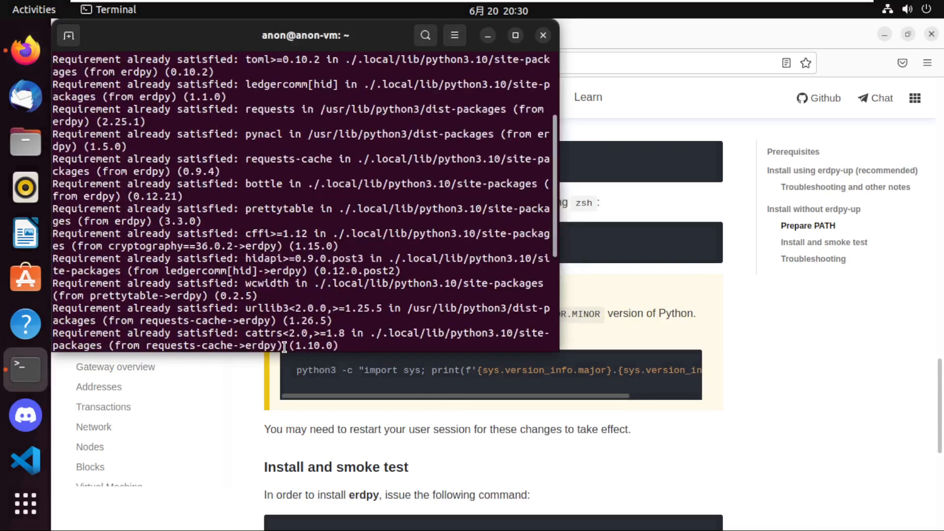
scroll(285, 347, down, 8)
text(erd)
key(BackSpace)
key(BackSpace)
key(BackSpace)
text(cd)
key(BackSpace)
key(BackSpace)
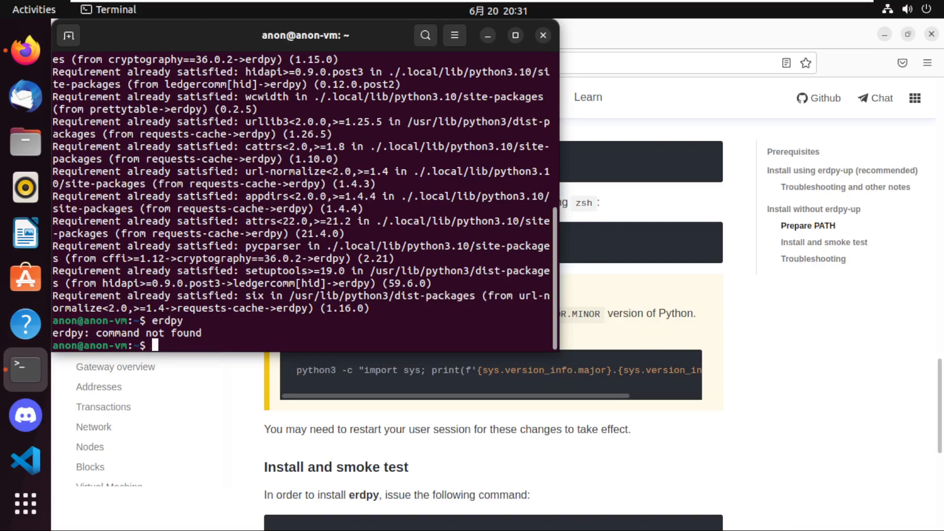
List the home directory, change into the elrondsdk folder and list its contents.
text(ls)
key(Return)
text(cd elrondsdk/)
key(Tab)
key(Return)
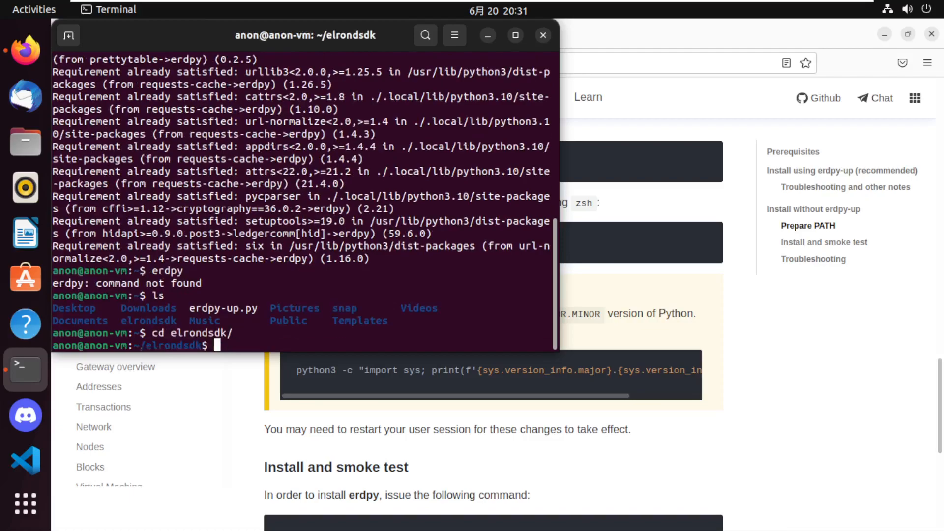
text(ls)
key(Return)
Run the erdpy script in the elrondsdk folder with python3 to print its command overview.
text(python3 )
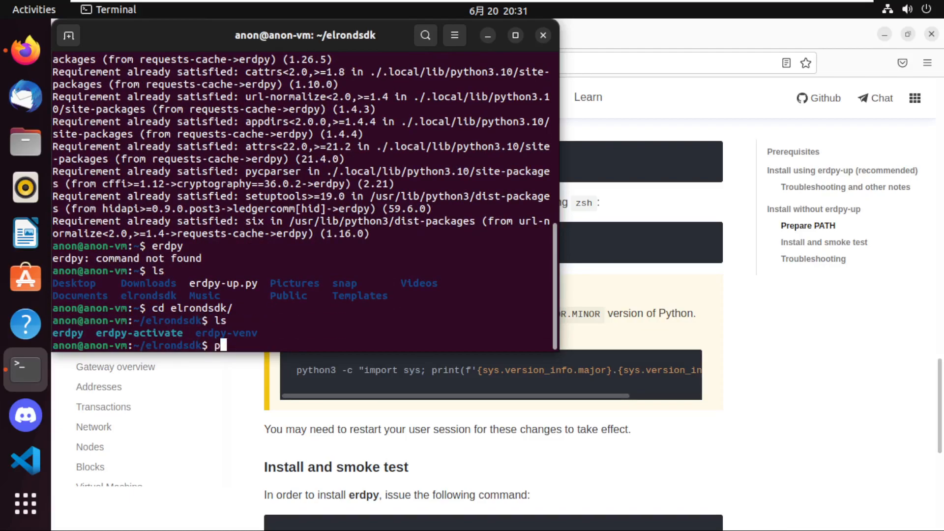
text(erdpy-v)
key(Tab)
key(BackSpace)
key(BackSpace)
key(BackSpace)
key(BackSpace)
key(BackSpace)
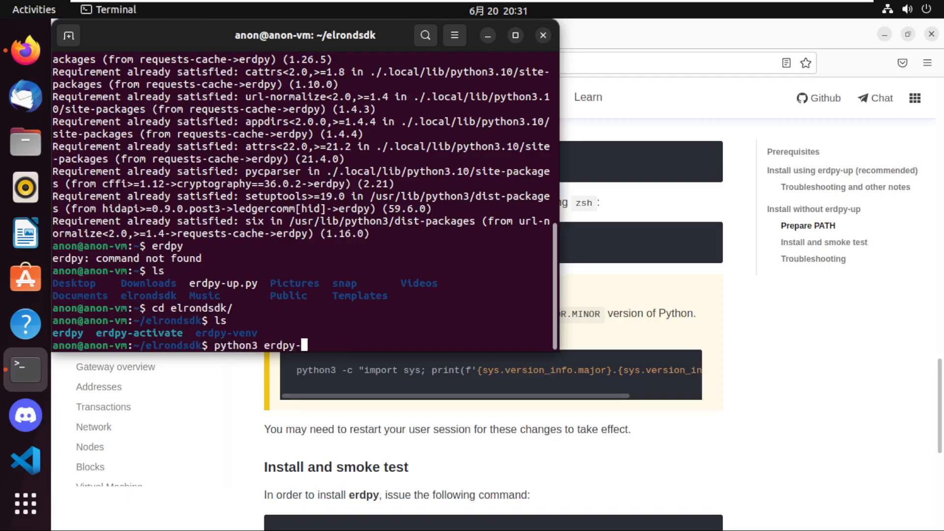
key(Return)
text(erdpy-v)
key(Tab)
key(BackSpace)
key(BackSpace)
key(BackSpace)
key(BackSpace)
key(BackSpace)
key(BackSpace)
key(BackSpace)
key(BackSpace)
key(BackSpace)
key(BackSpace)
key(BackSpace)
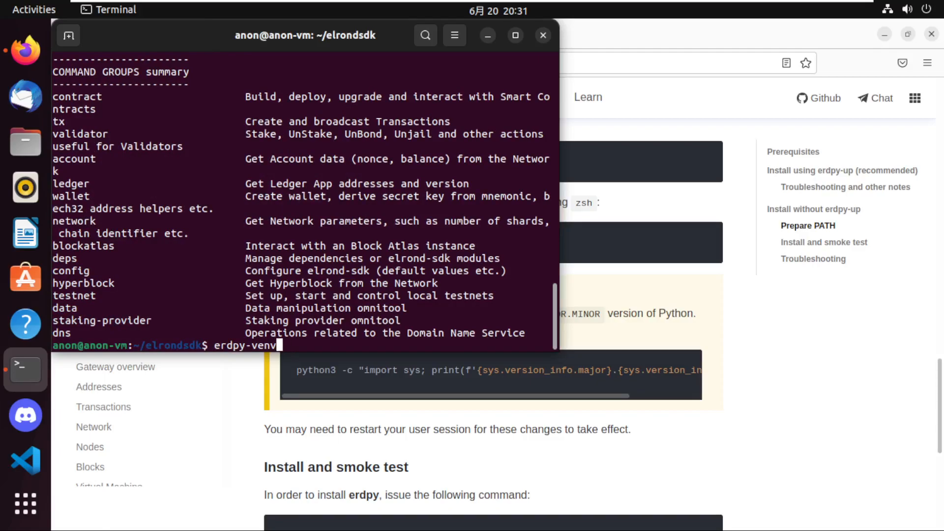
Return to the home directory with cd and end the terminal session with exit.
text(cd)
key(Return)
text(er)
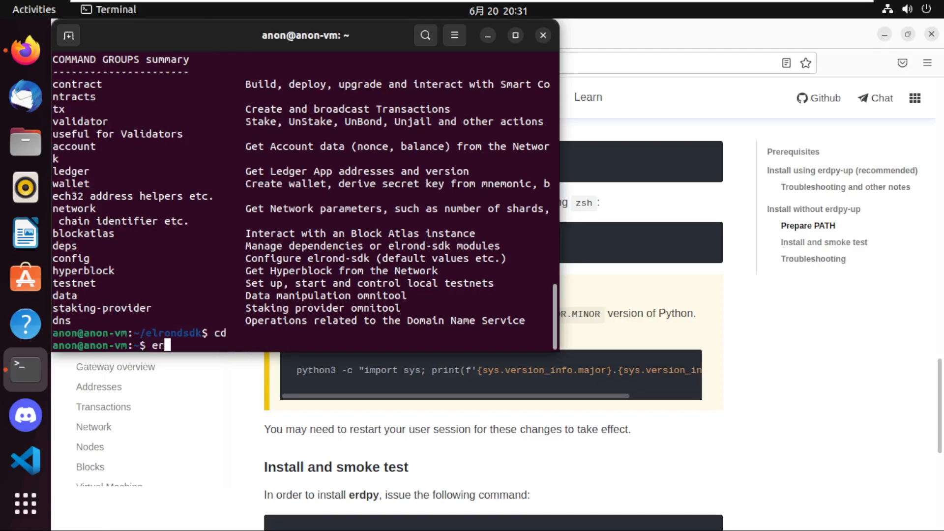
text(d)
key(BackSpace)
key(BackSpace)
key(BackSpace)
text(exit)
key(Return)
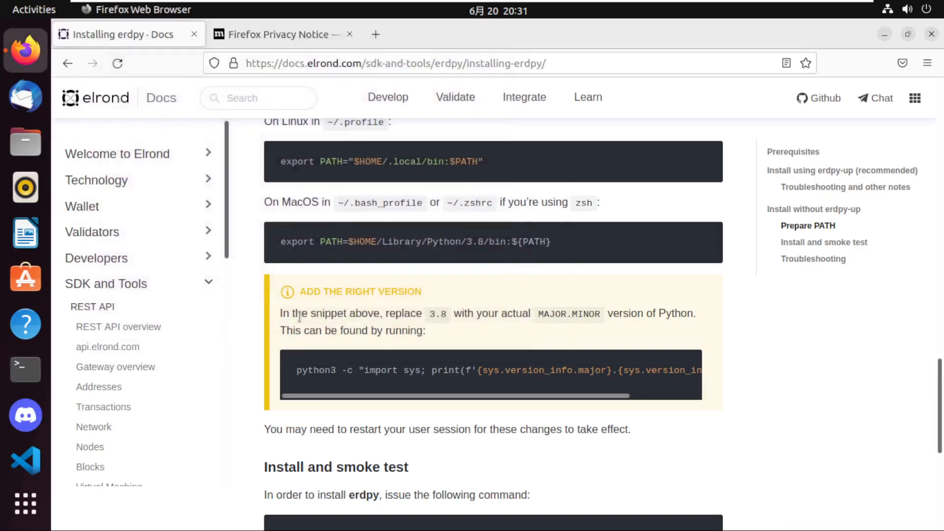
key(ctrl+alt+t)
text(erd)
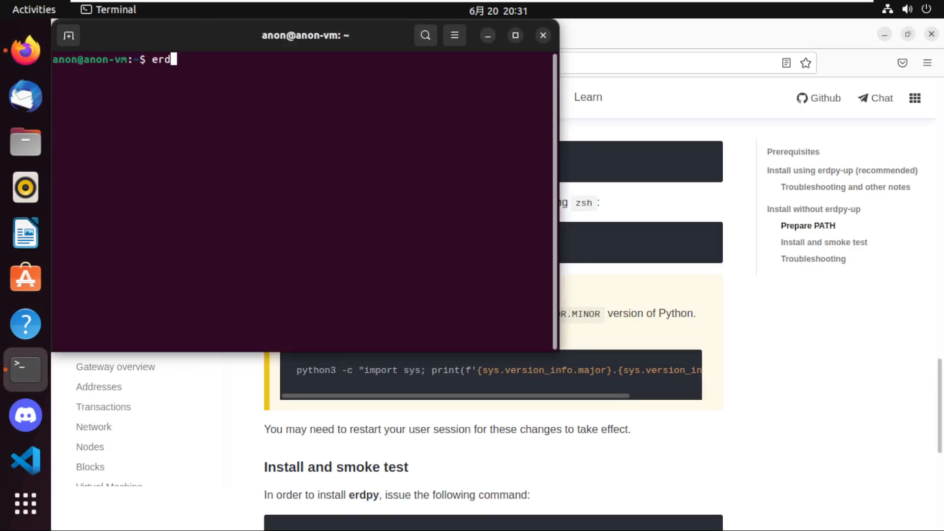
text(py)
key(BackSpace)
key(BackSpace)
key(BackSpace)
key(BackSpace)
key(BackSpace)
click(543, 35)
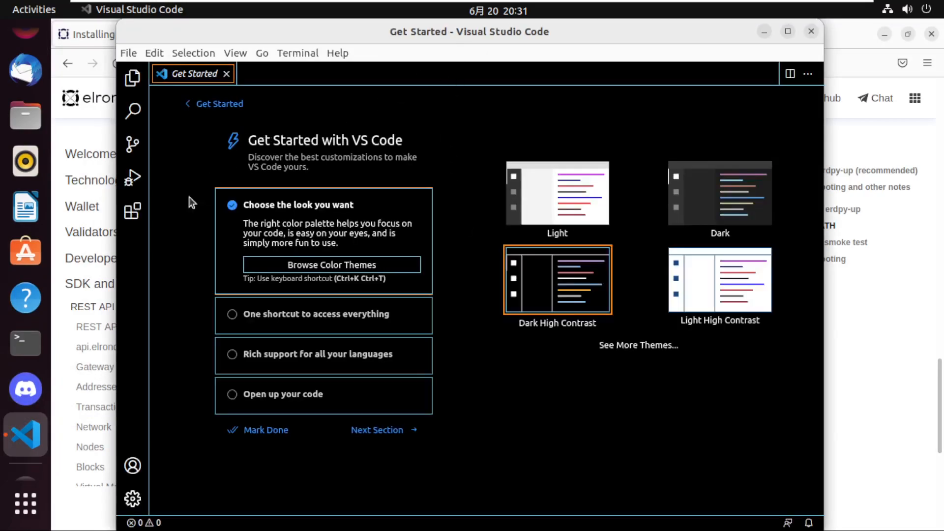
Switch to Visual Studio Code, search the extension marketplace for "python" and install Microsoft's Python extension.
click(132, 211)
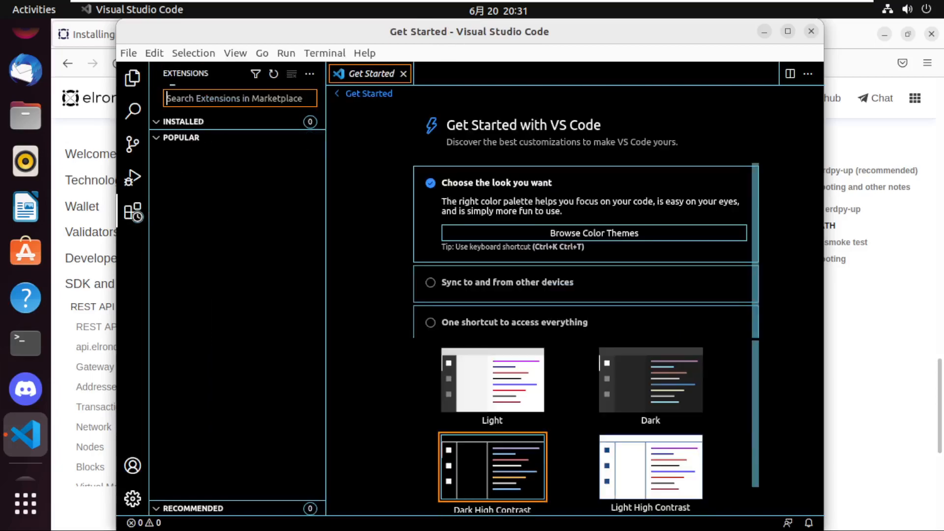
text(elrond)
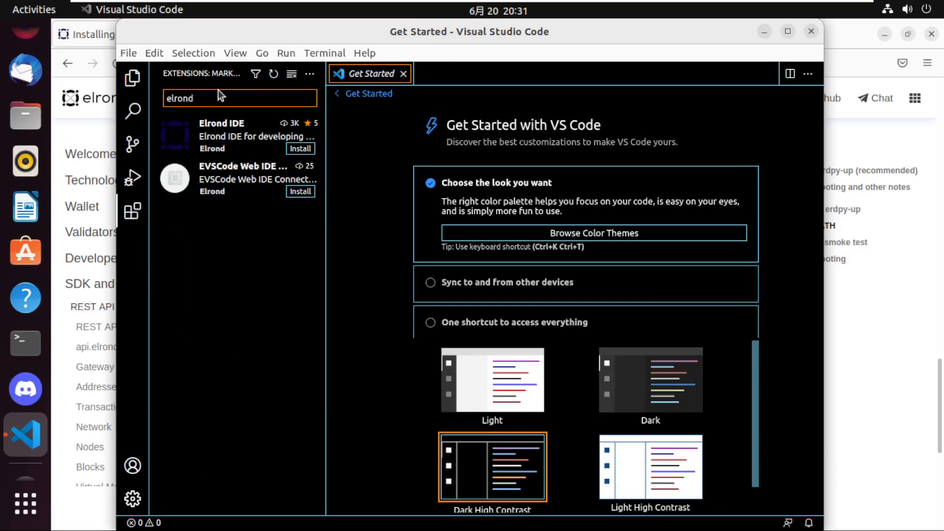
key(BackSpace)
key(BackSpace)
key(BackSpace)
key(BackSpace)
key(BackSpace)
key(BackSpace)
text(python)
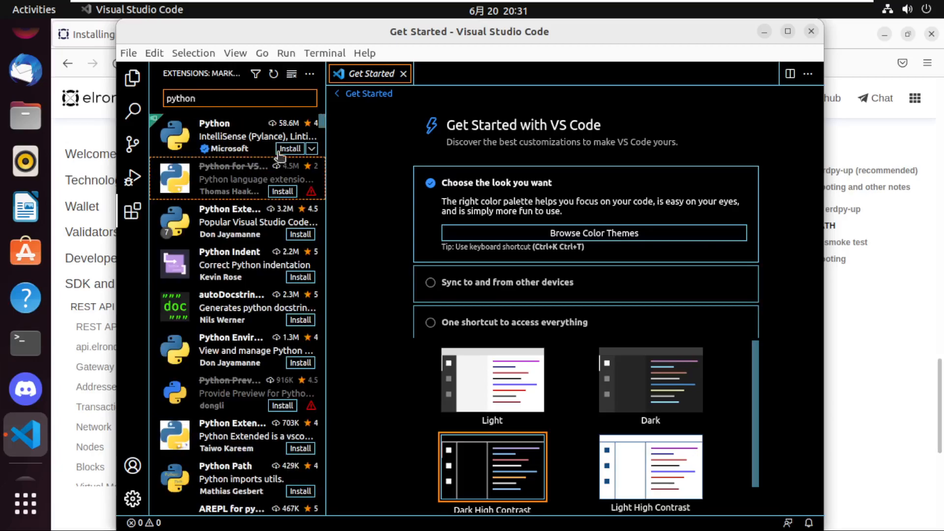
click(290, 149)
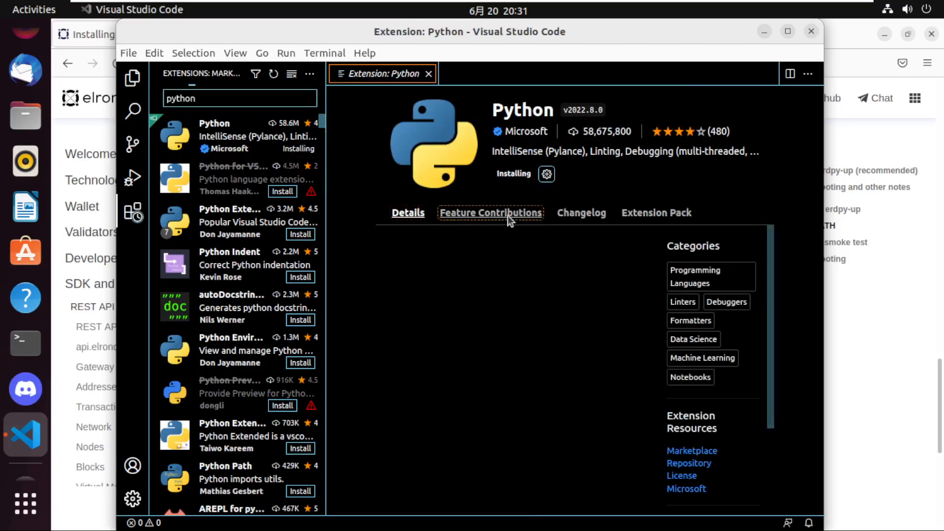
Search the extension marketplace for "elrond" and install the Elrond IDE extension.
double_click(213, 98)
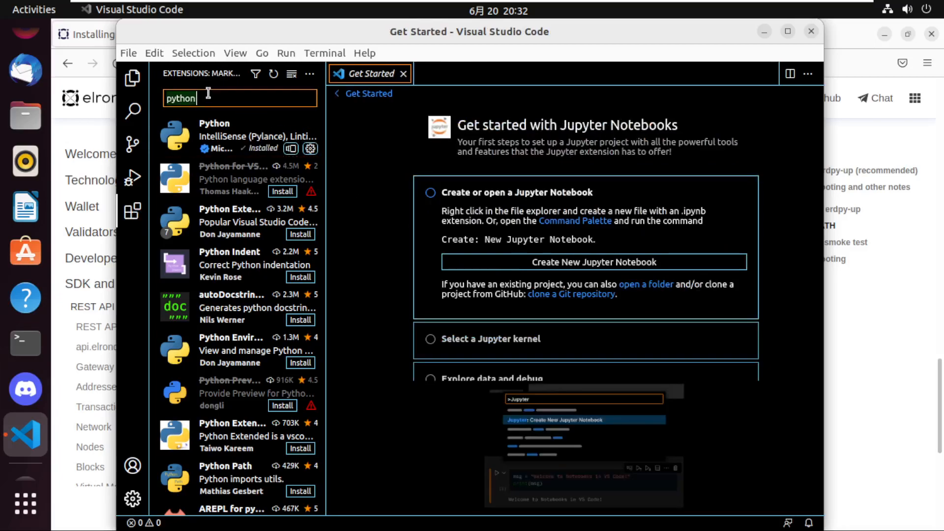
key(ctrl+a)
text(e)
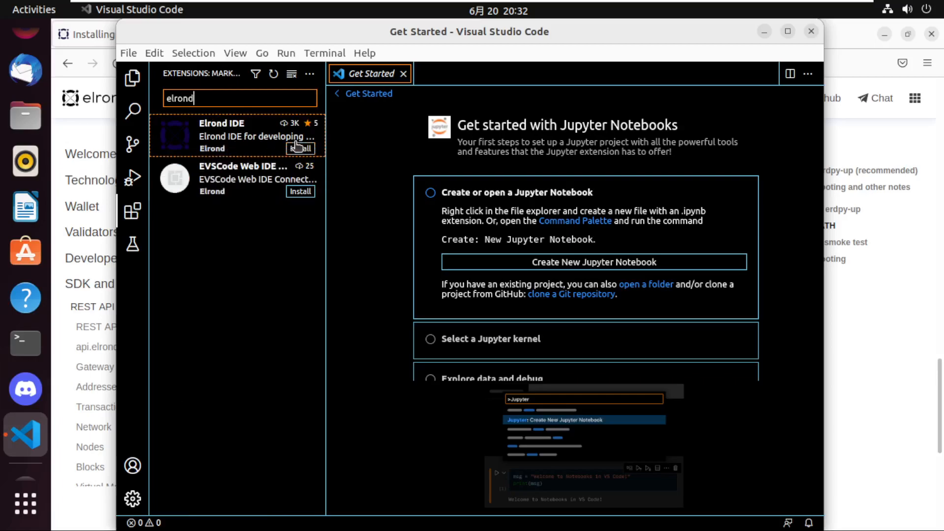
click(297, 145)
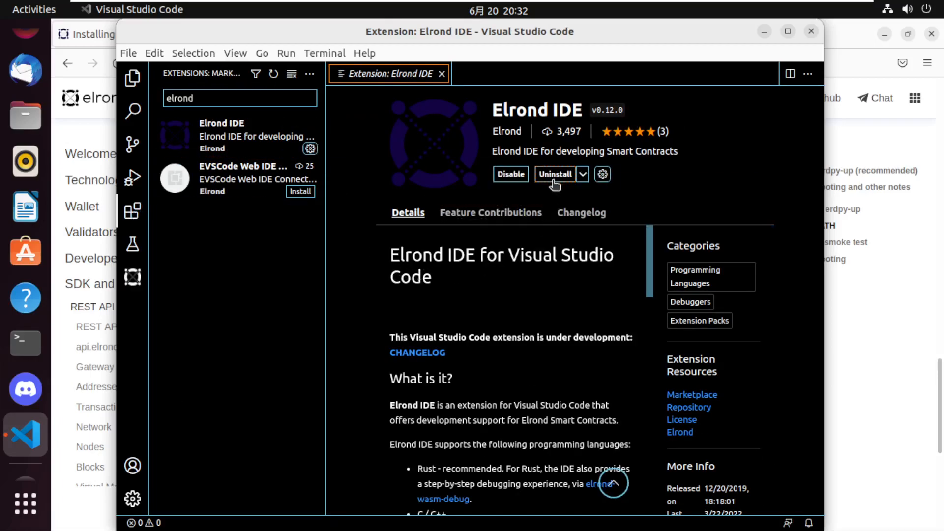
click(173, 284)
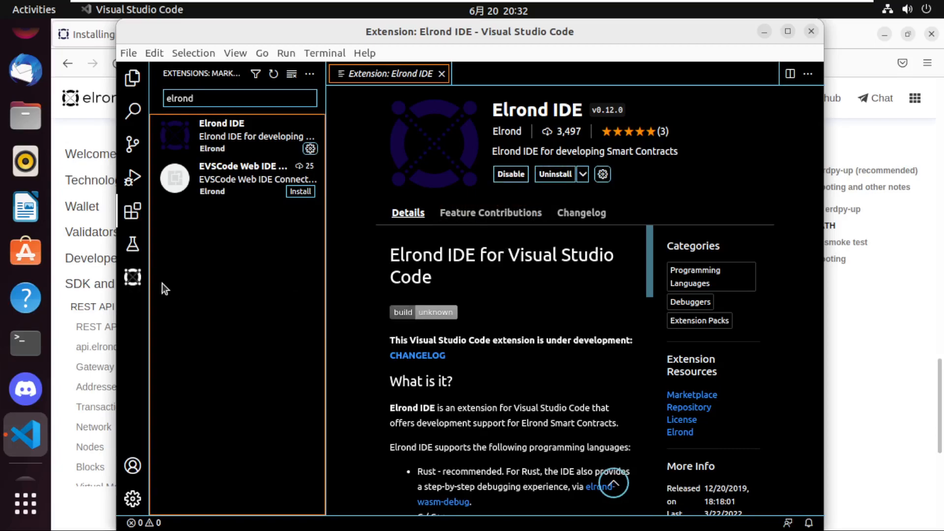
Open the home directory's Desktop folder as the workspace, trusting the authors of all files in its parent folder.
click(130, 78)
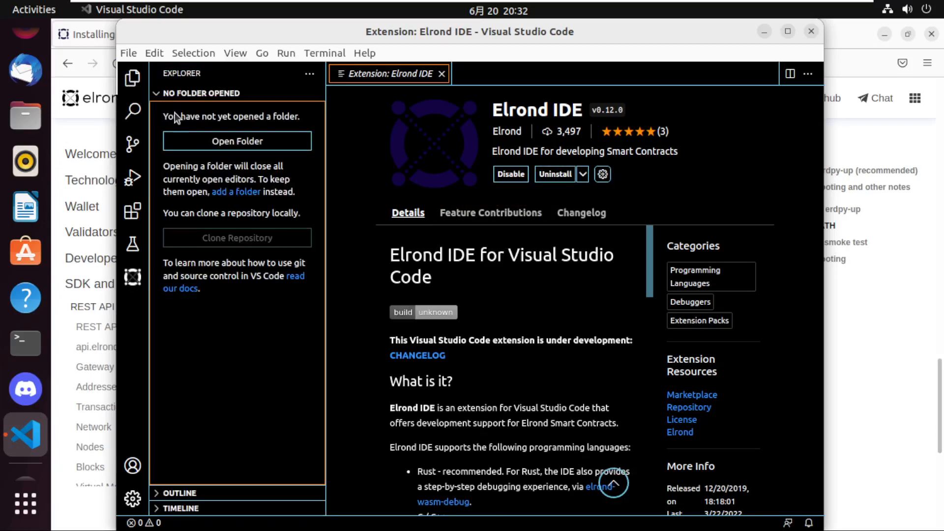
click(224, 141)
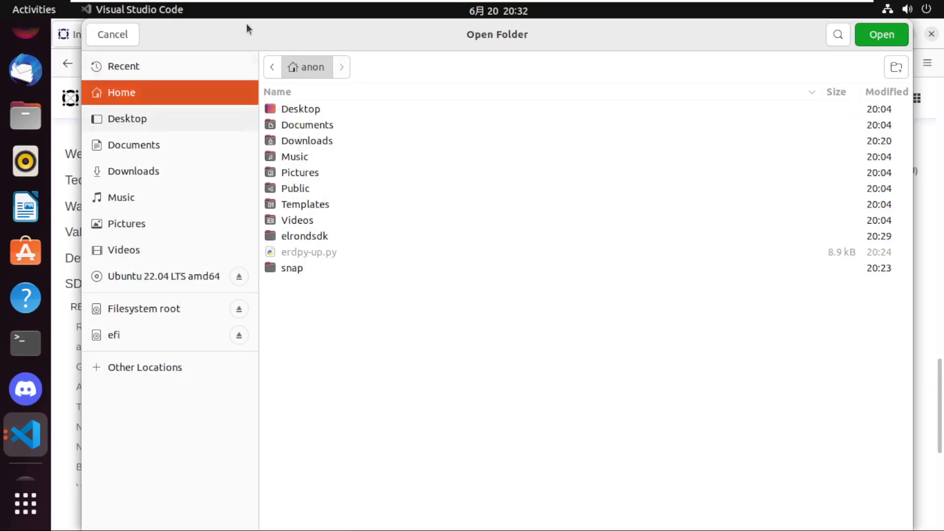
click(309, 112)
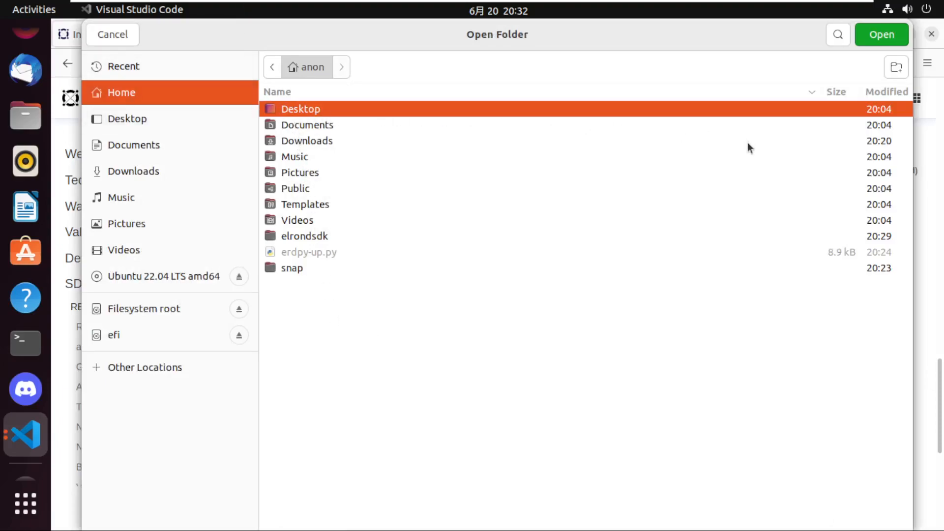
double_click(314, 112)
click(880, 35)
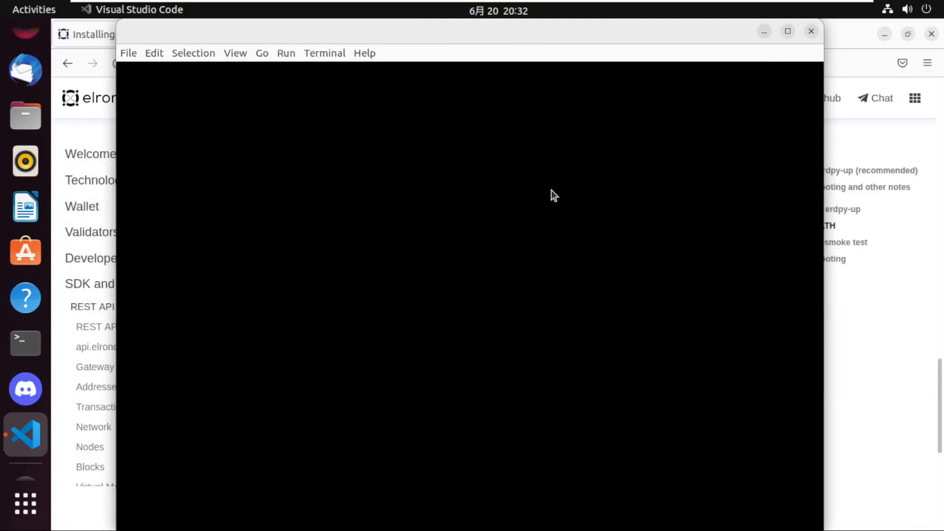
click(386, 343)
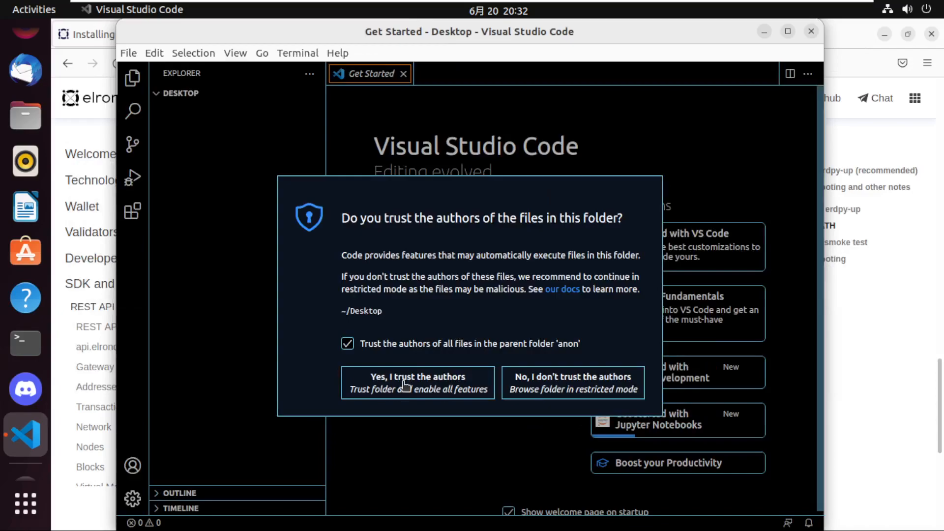
click(417, 396)
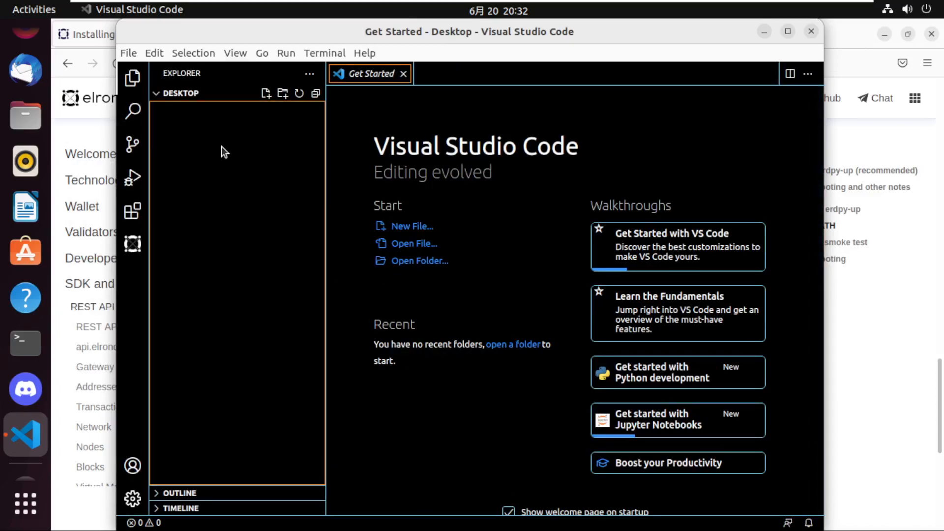
Create a folder named elrond-dev in the Desktop workspace and expand it in the file explorer.
click(283, 94)
text(elr)
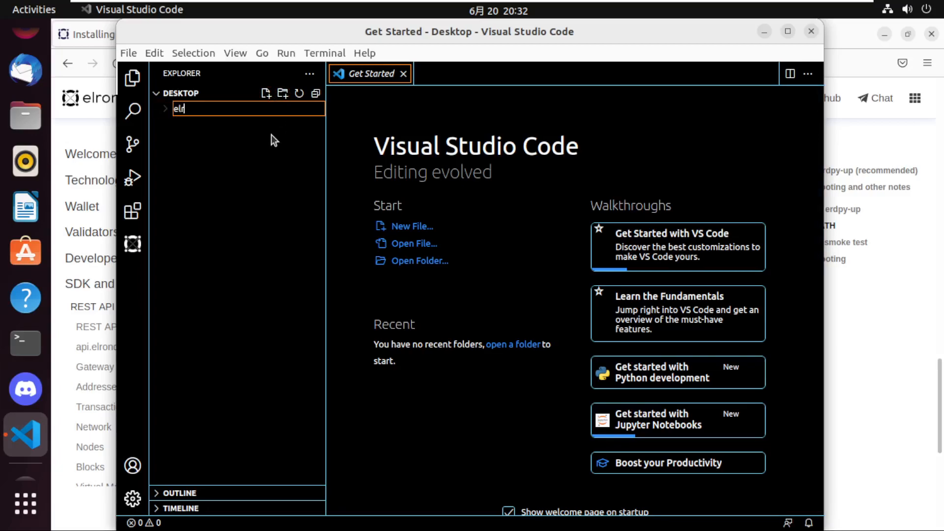
text(ond-dev)
key(Return)
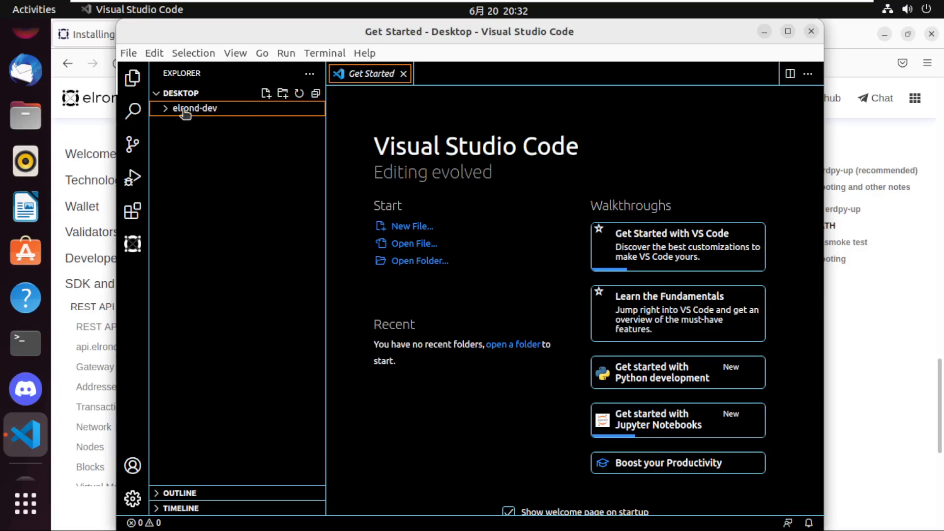
click(132, 245)
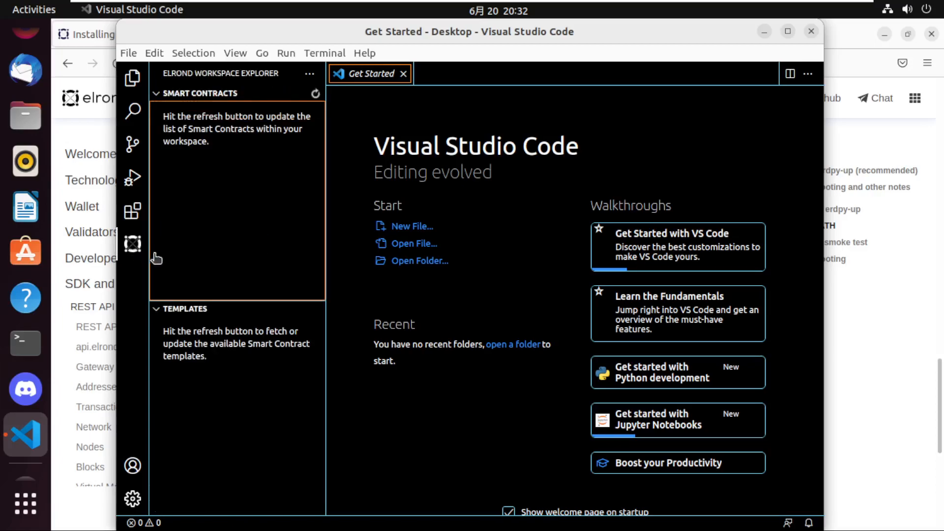
click(131, 78)
click(188, 112)
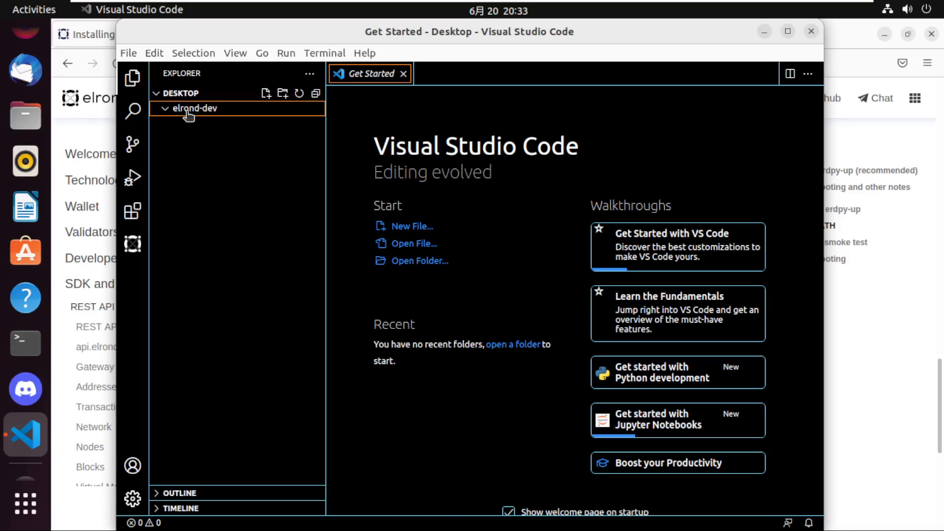
Run the Elrond: Setup Workspace command on the Desktop workspace and allow Elrond IDE to modify its settings.json.
key(ctrl+shift+p)
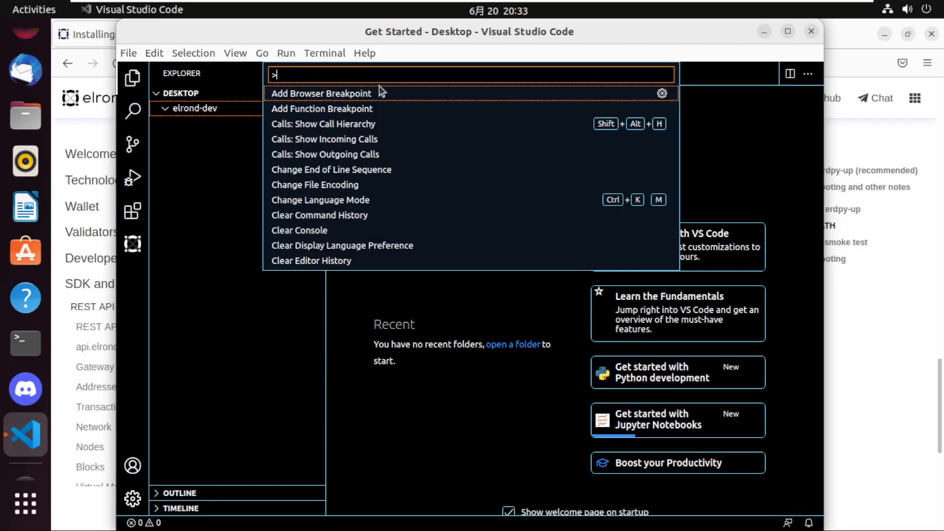
click(236, 53)
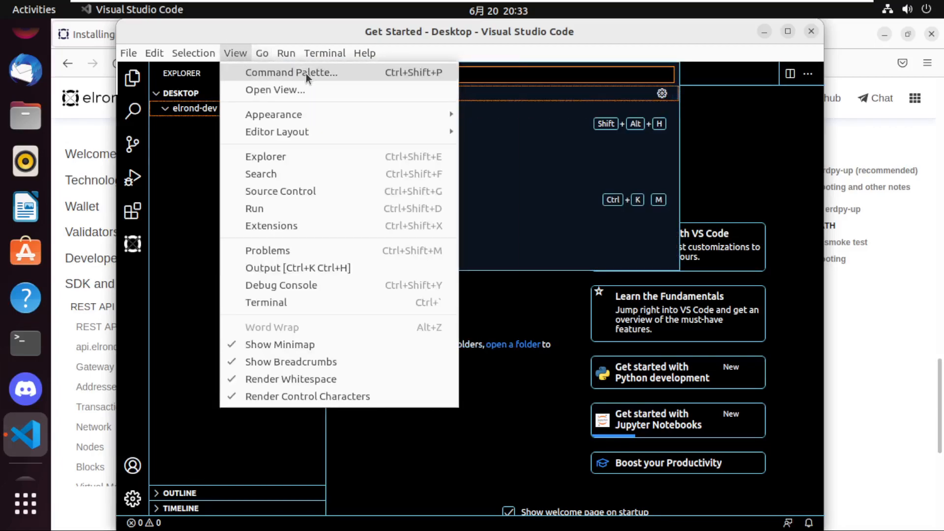
click(491, 72)
text(elrdo)
key(BackSpace)
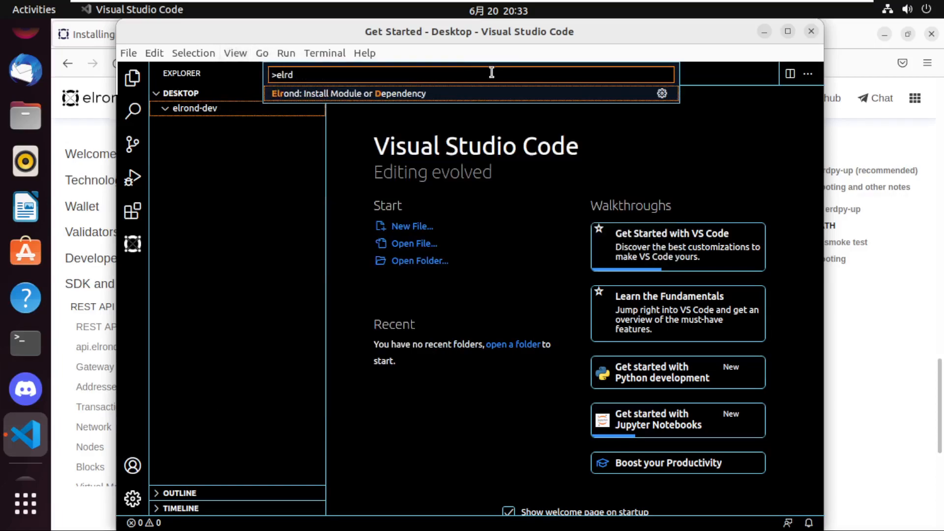
key(BackSpace)
text(ond)
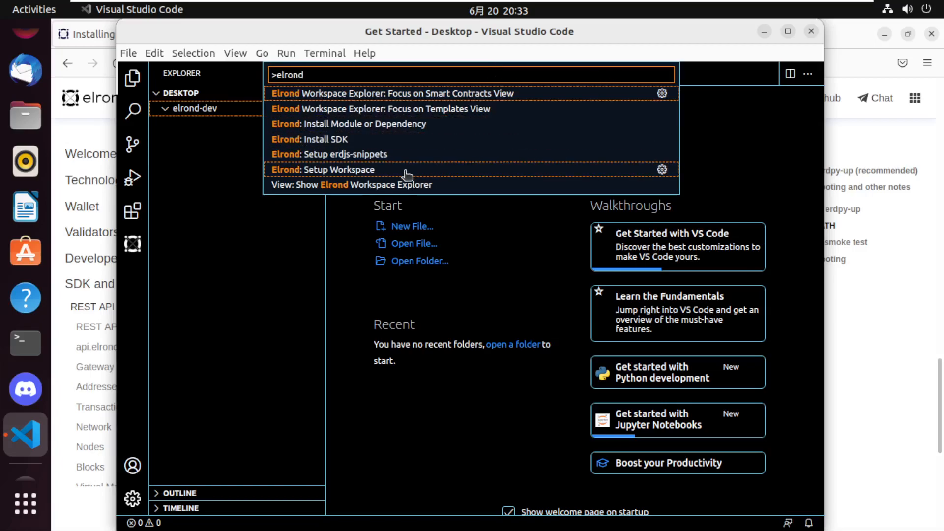
click(410, 171)
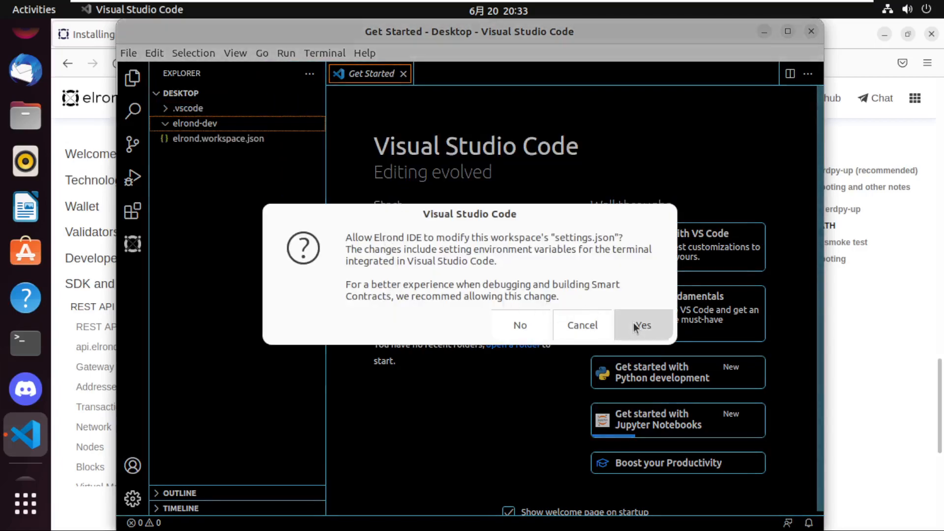
click(634, 324)
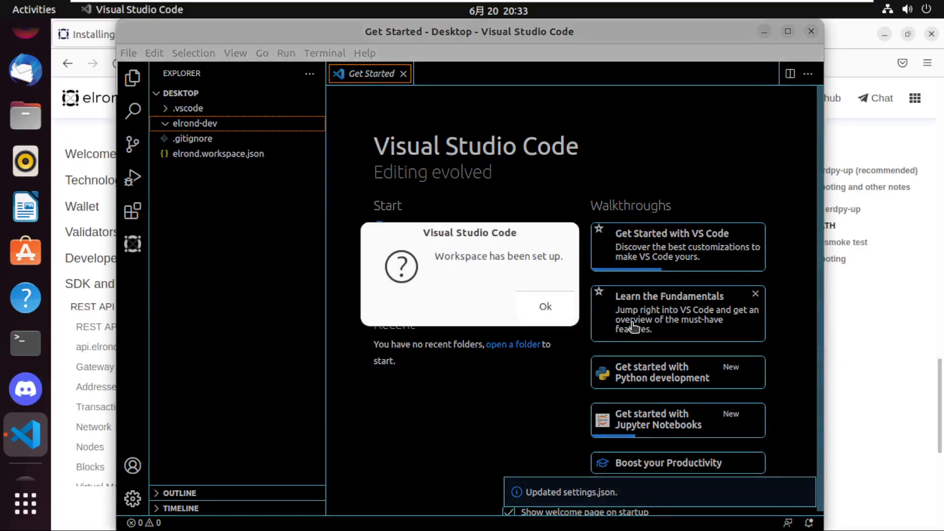
click(546, 306)
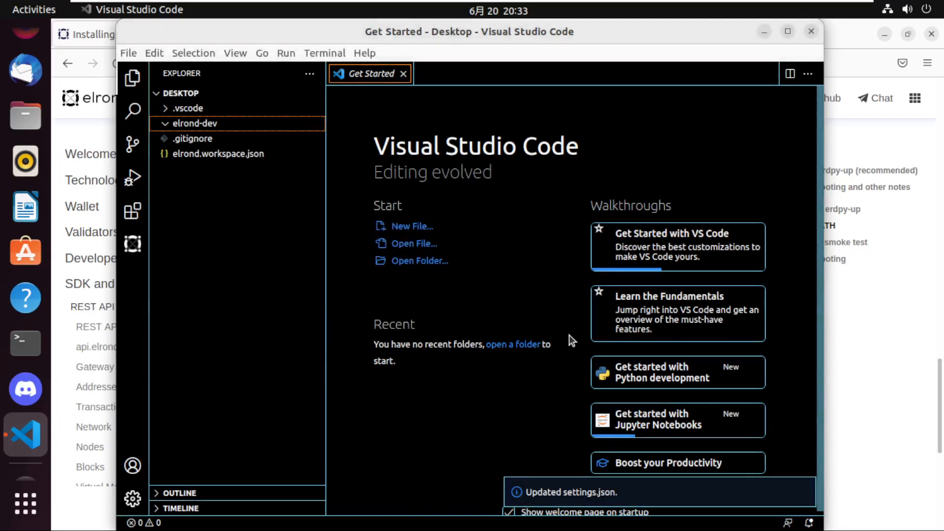
Maximize the editor window and examine the elrond.workspace.json and .gitignore files in the Desktop workspace.
scroll(583, 447, down, 1)
click(788, 32)
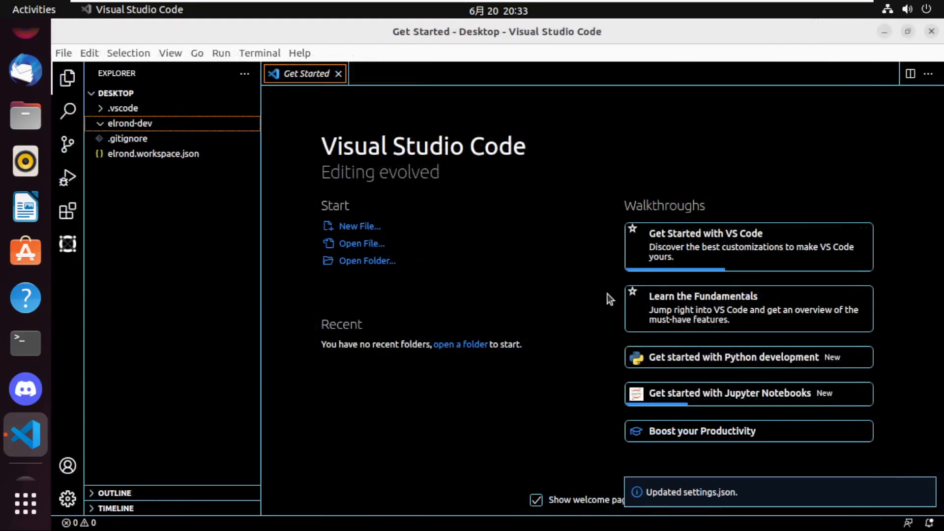
mouse_move(679, 489)
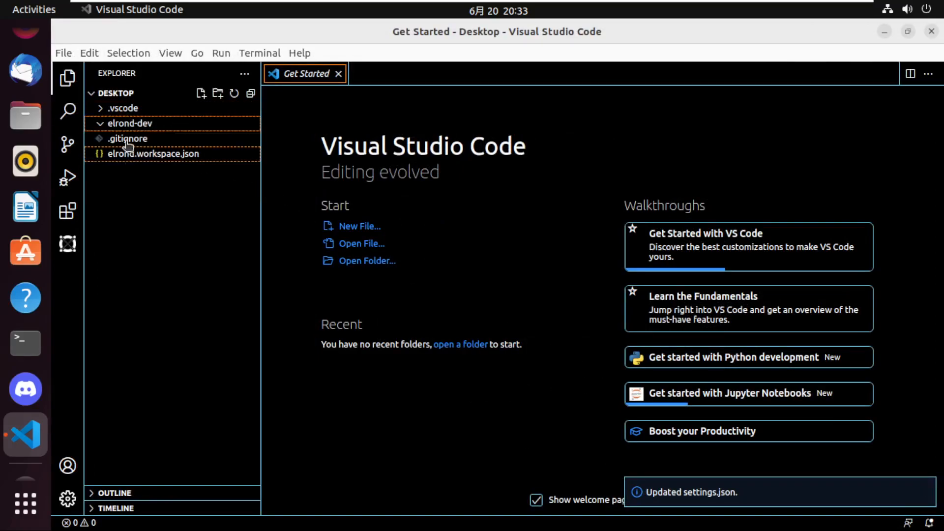
click(101, 127)
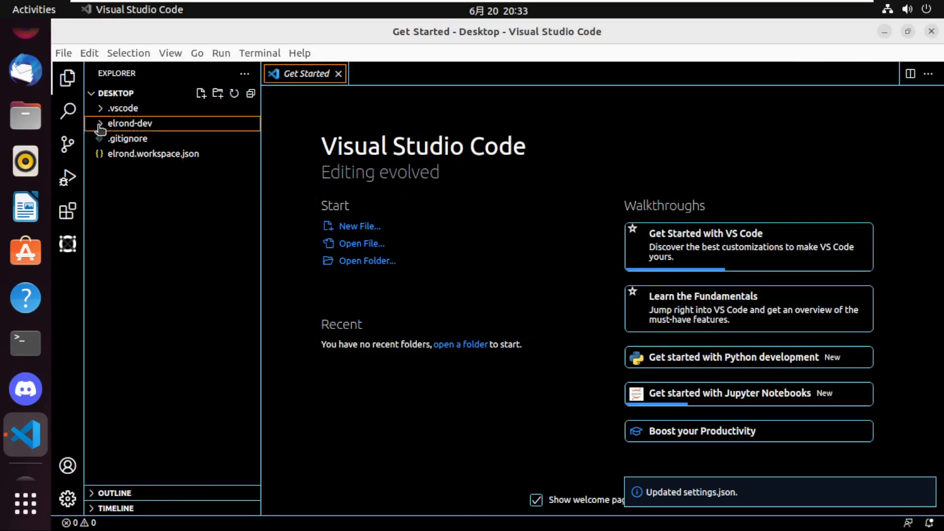
click(91, 96)
click(91, 96)
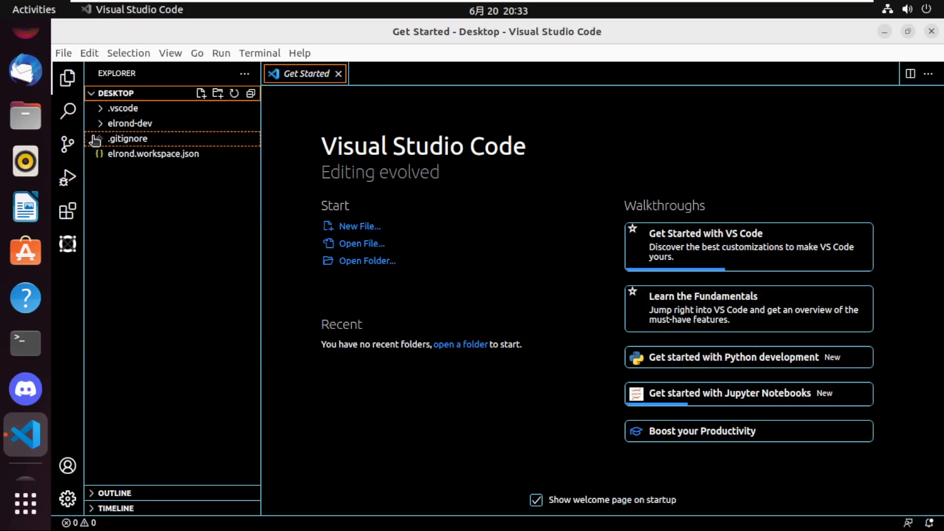
click(124, 156)
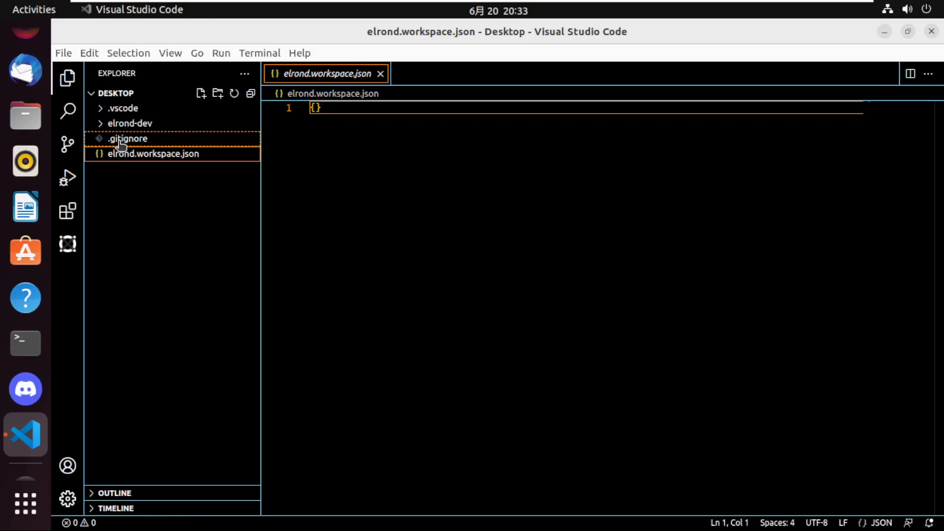
click(118, 141)
click(122, 127)
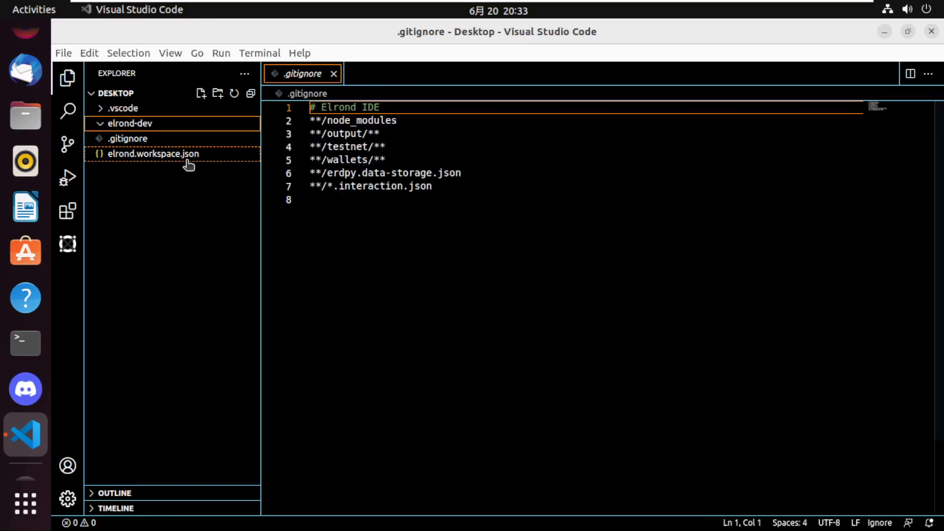
click(338, 124)
click(322, 173)
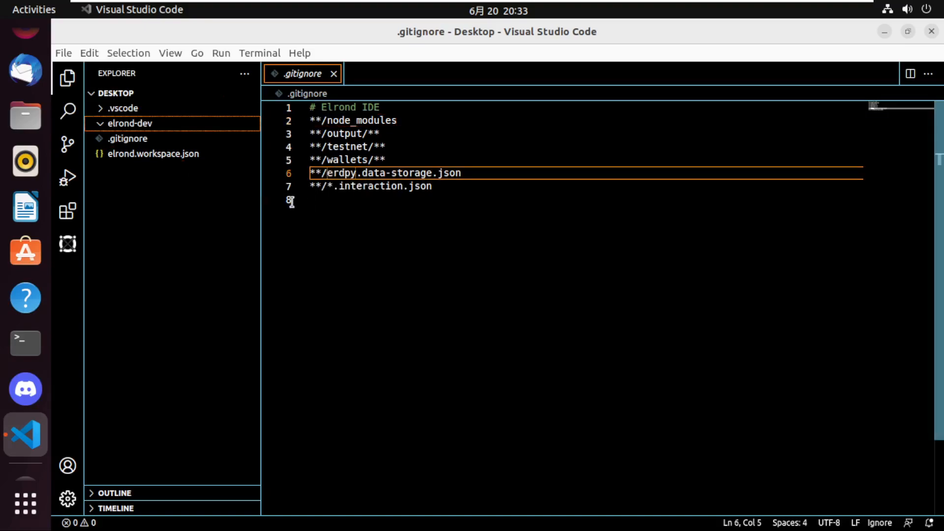
click(168, 156)
click(123, 142)
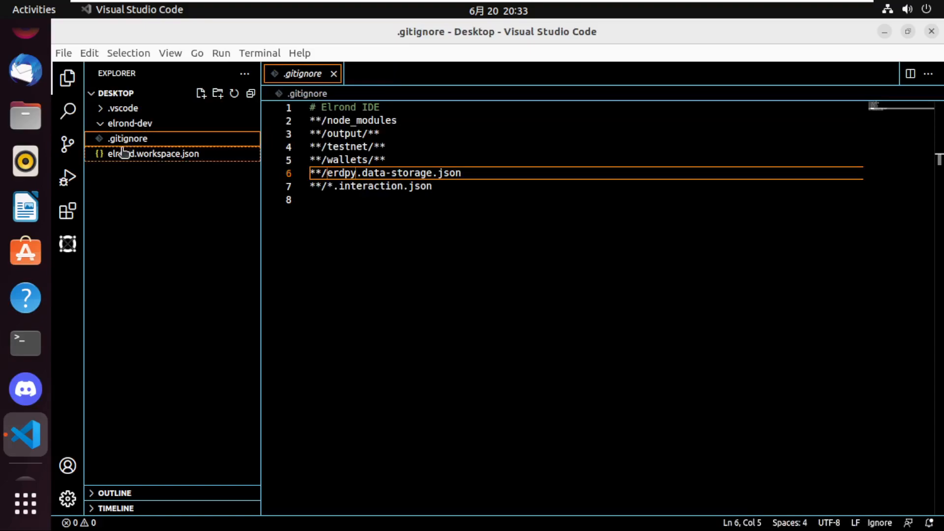
Move elrond.workspace.json, .gitignore and the .vscode folder into the elrond-dev folder and confirm the move.
click(129, 123)
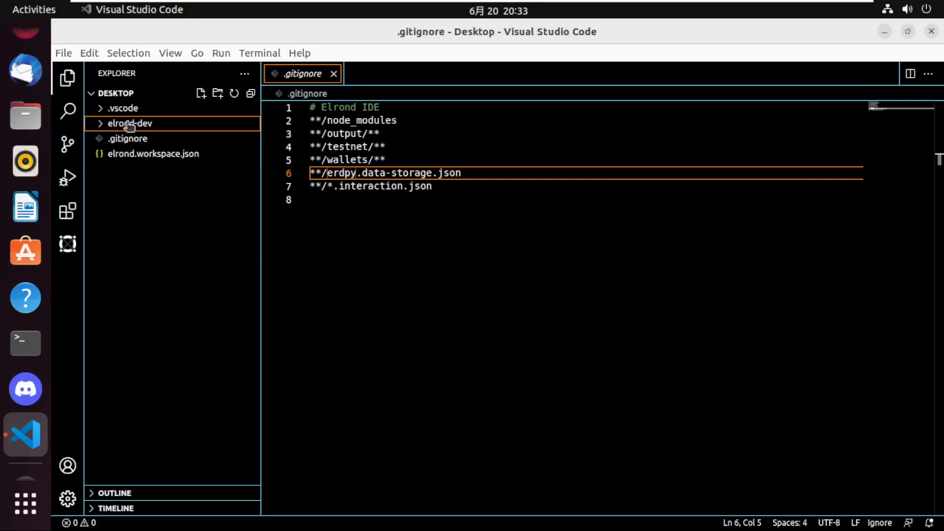
click(122, 153)
ctrl+click(123, 140)
ctrl+click(122, 114)
mouse_move(122, 114)
mouse_down()
mouse_move(140, 129)
mouse_move(131, 125)
mouse_up()
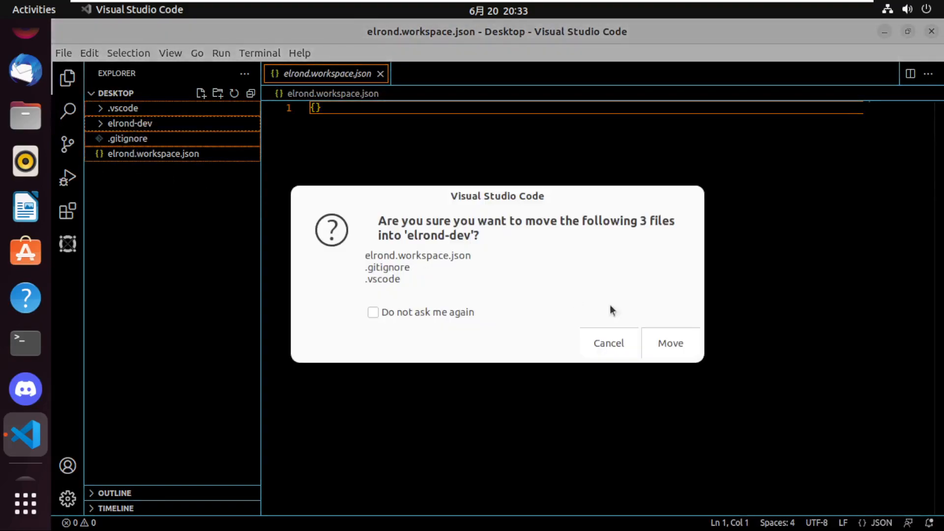
click(665, 344)
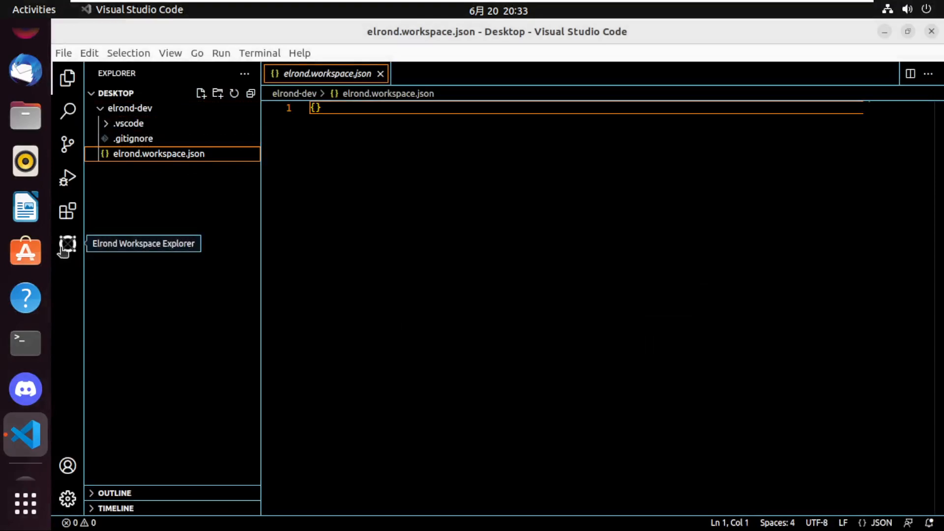
Open the editor's integrated terminal in the Desktop workspace and run erdpy to view its command groups.
click(322, 315)
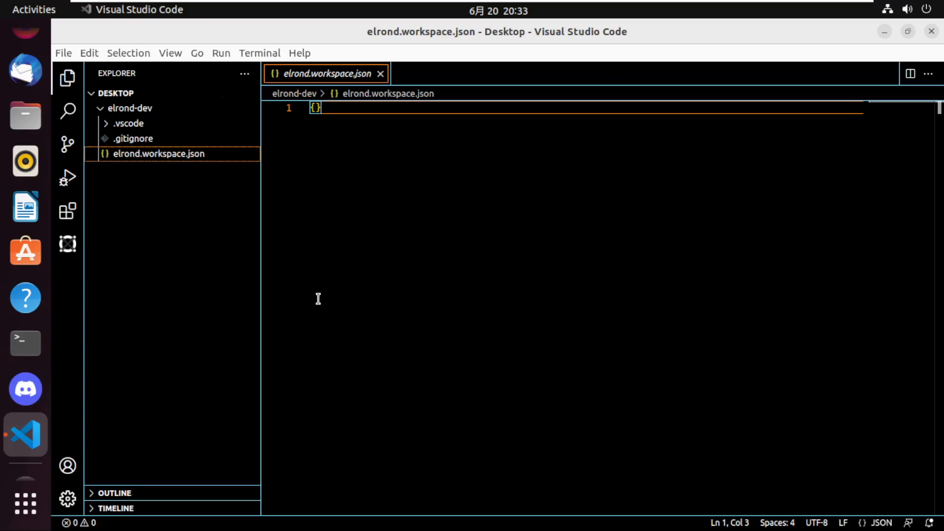
key(ctrl+grave)
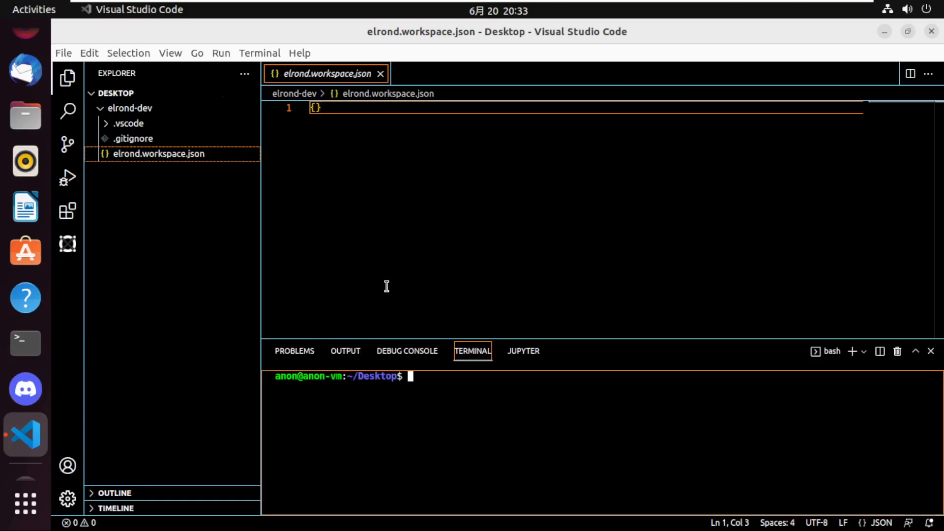
text(erdpy)
key(Return)
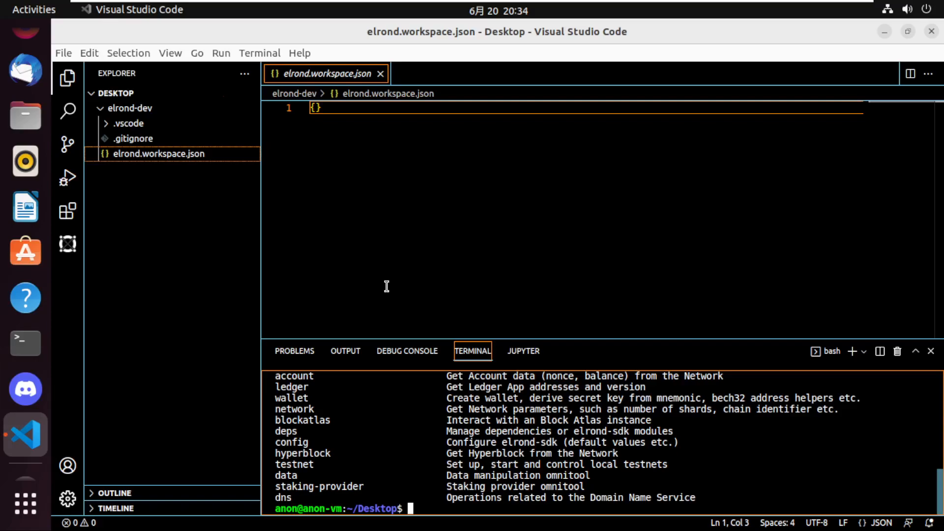
Switch to a separate system Terminal window and change its directory to Desktop.
click(26, 345)
text(erd)
key(BackSpace)
key(BackSpace)
key(BackSpace)
text(cd Des)
key(Tab)
key(Return)
Try to run erdpy from the Desktop directory in the system terminal, and exit that terminal session.
text(erdpy)
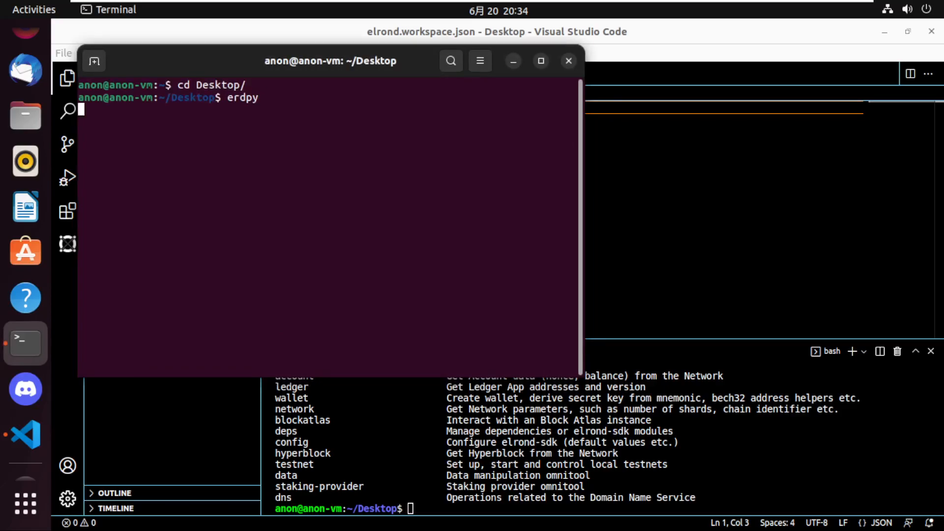
key(Return)
text(exit)
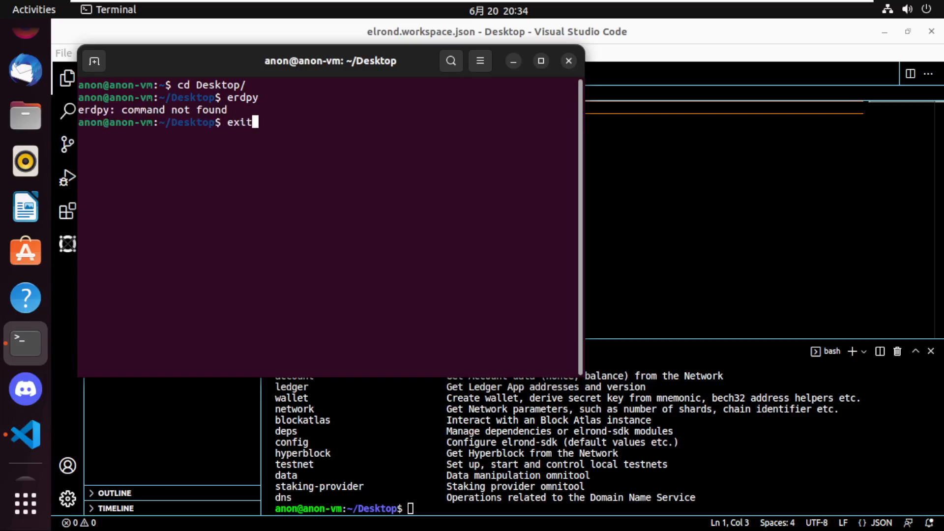
key(Return)
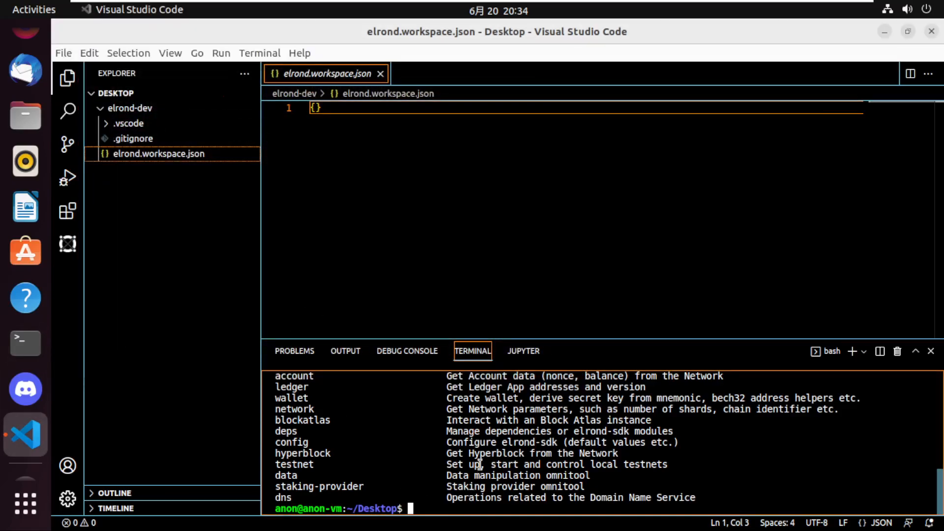
Try to display help with erdpy contact -h in the editor's integrated terminal.
click(166, 196)
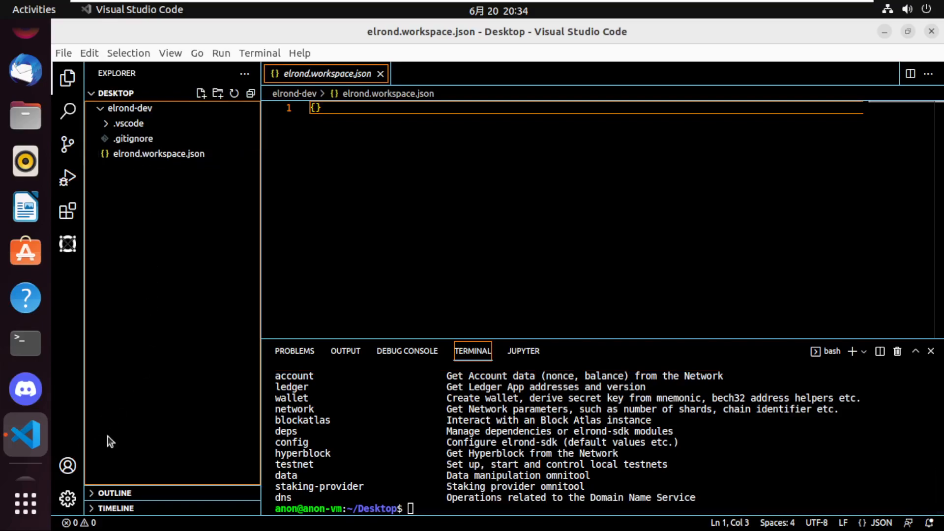
click(426, 504)
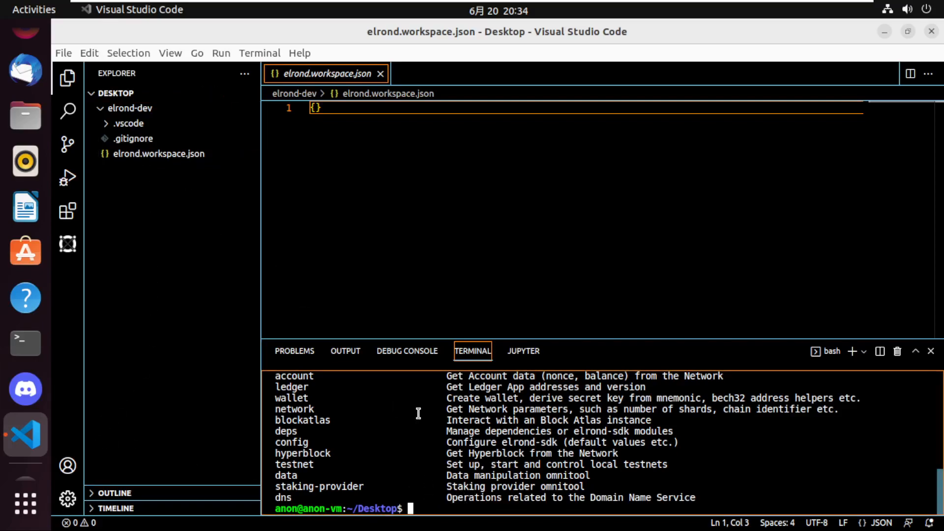
text(erdpy conta)
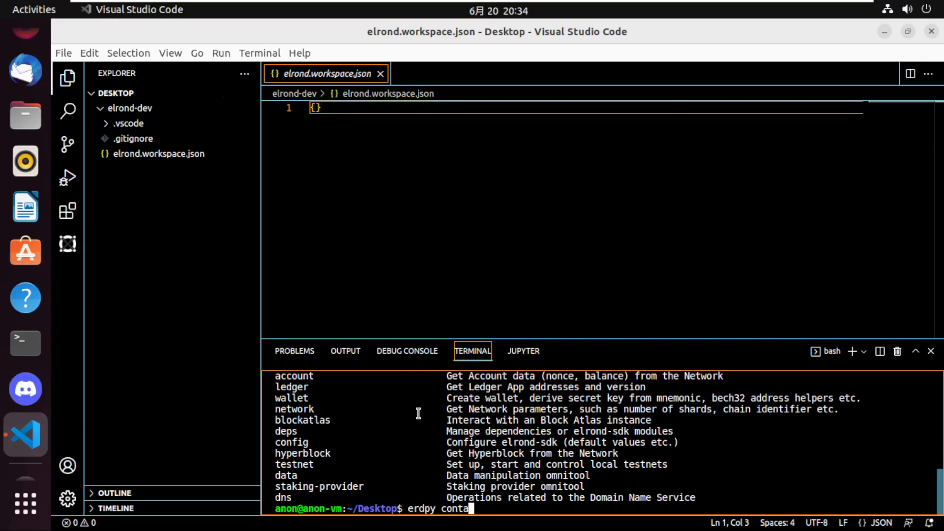
text(ct -h)
key(Return)
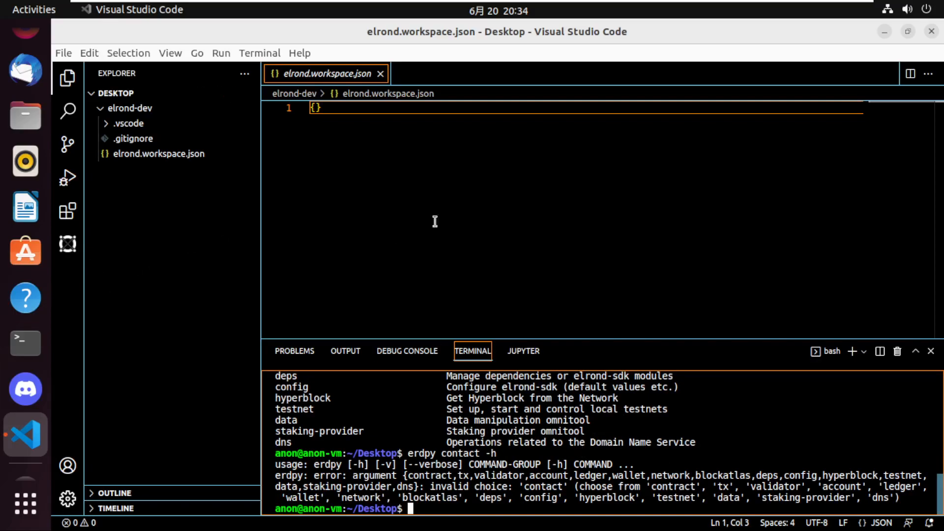
Close the code editor and restart the Ubuntu virtual machine.
click(931, 31)
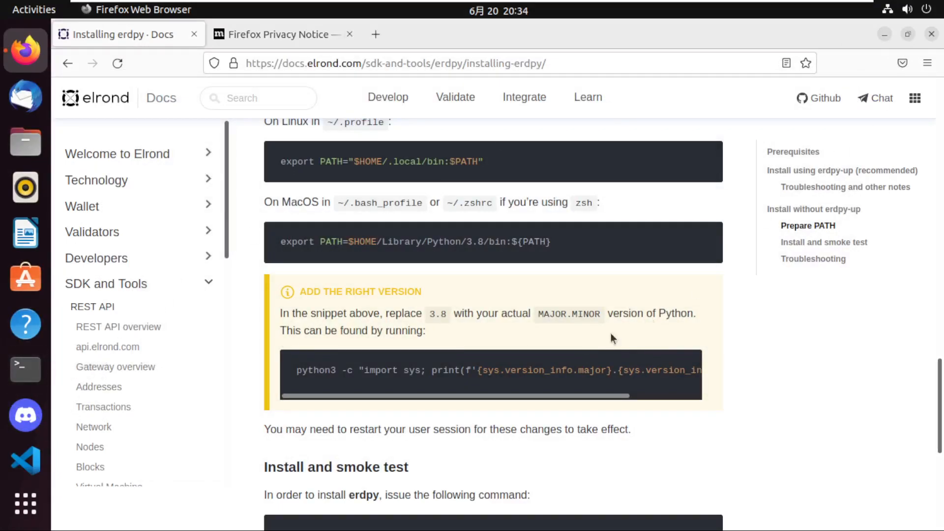
click(908, 10)
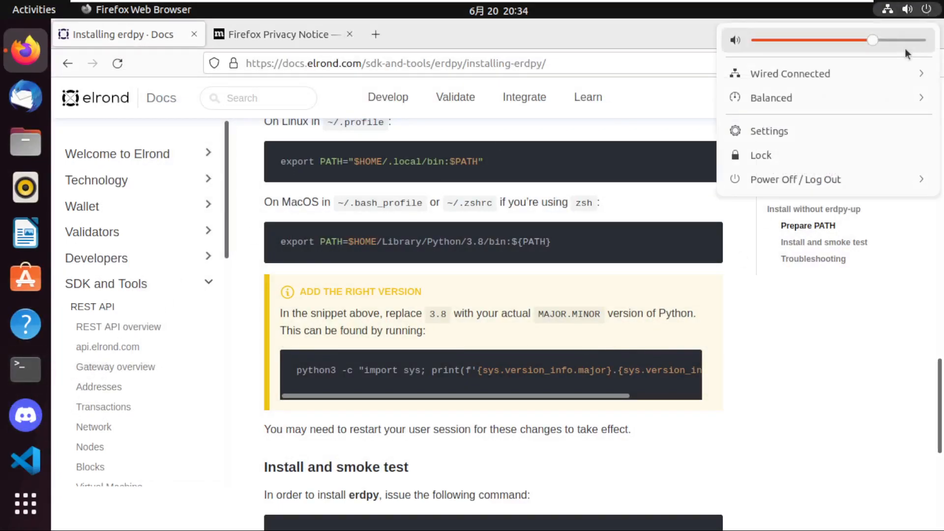
click(819, 180)
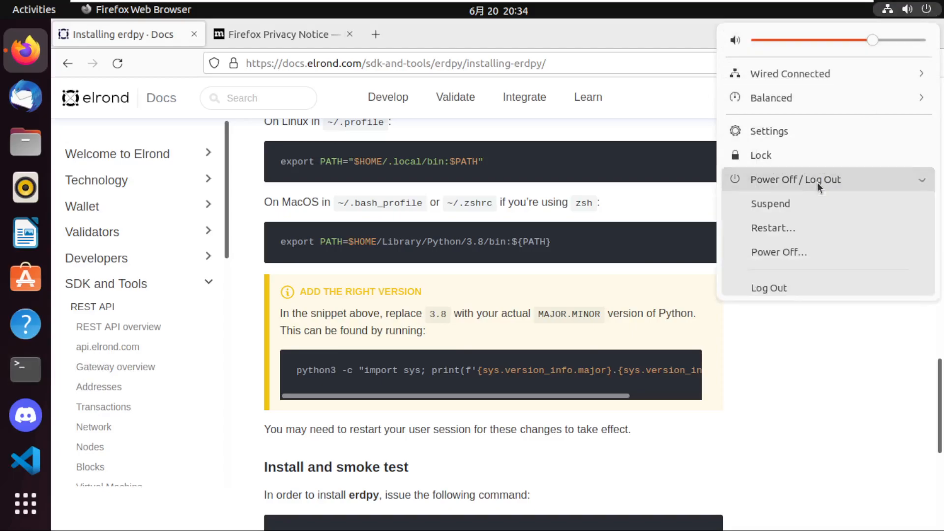
click(773, 229)
click(512, 315)
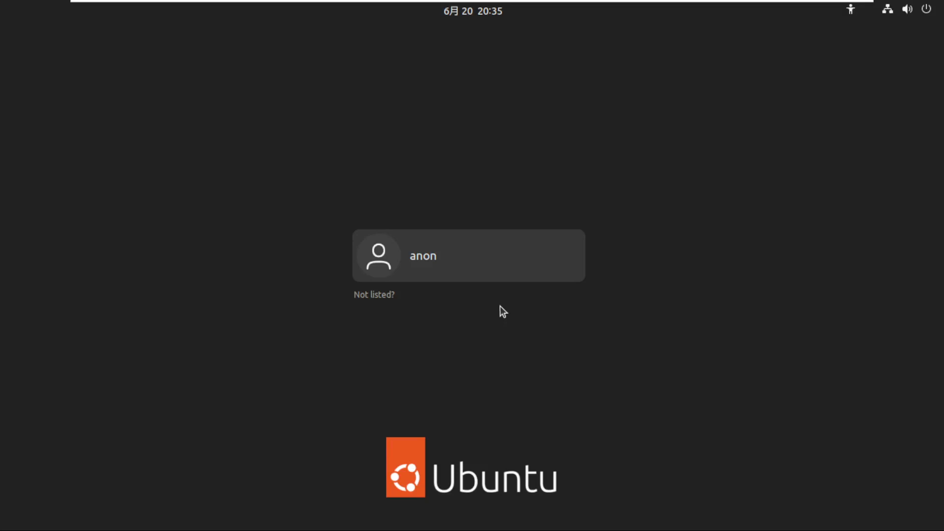
Log back in to the Ubuntu desktop by entering the account password.
click(486, 255)
text(********)
key(Return)
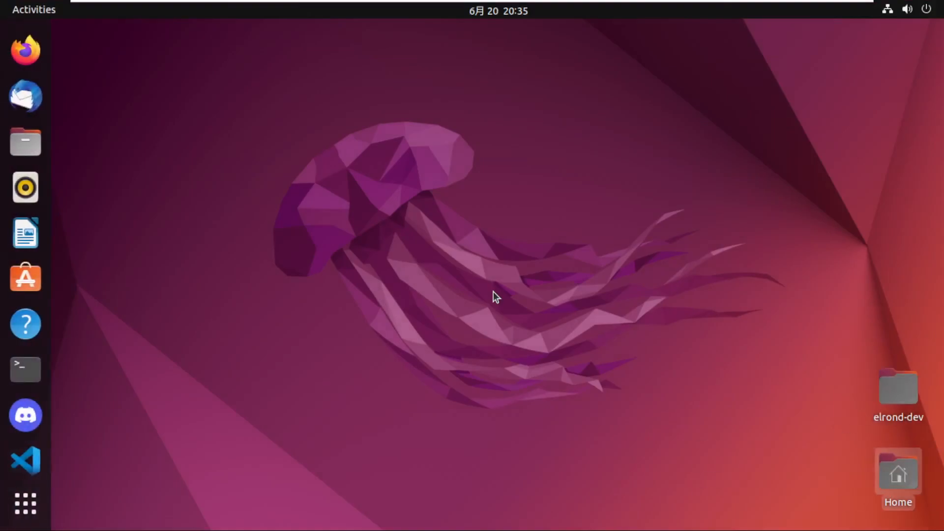
Open a system terminal, run erdpy from the home directory, and move the window toward the centre of the desktop.
key(ctrl+alt+t)
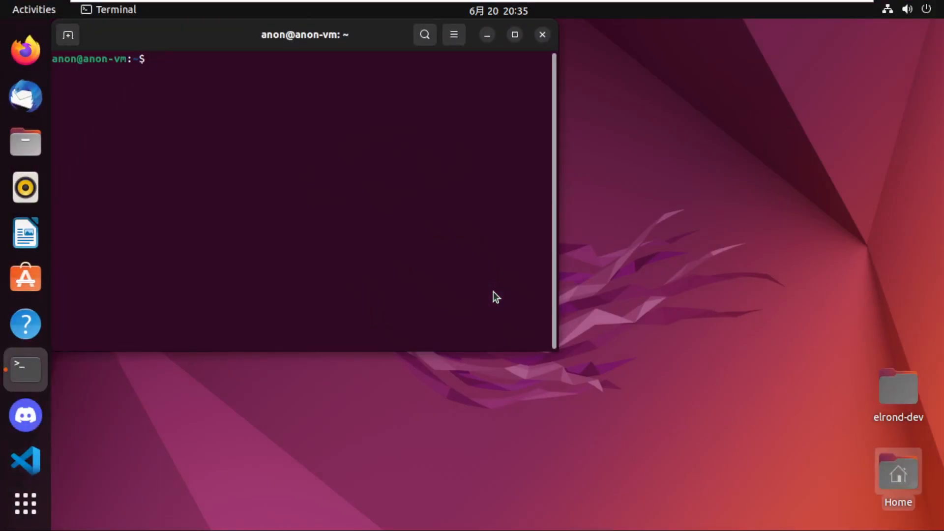
text(erdpy)
key(Return)
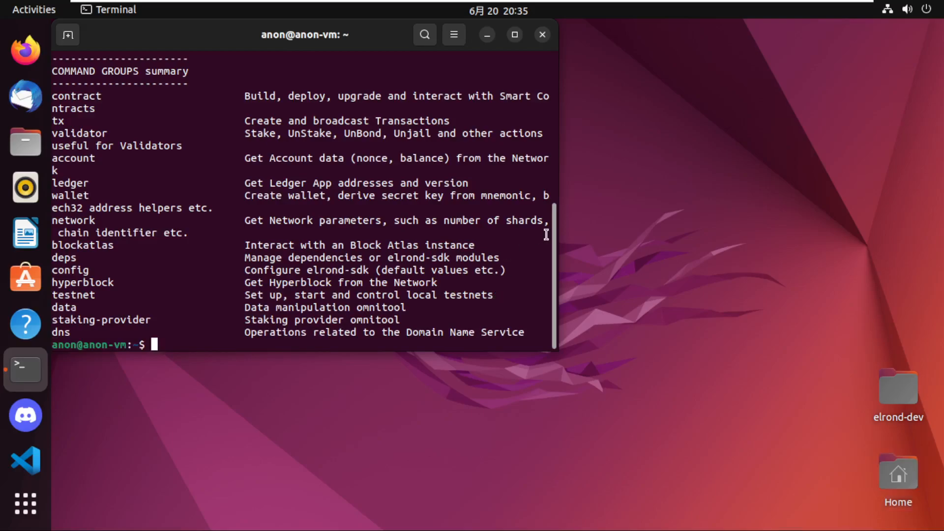
drag(227, 43, 391, 101)
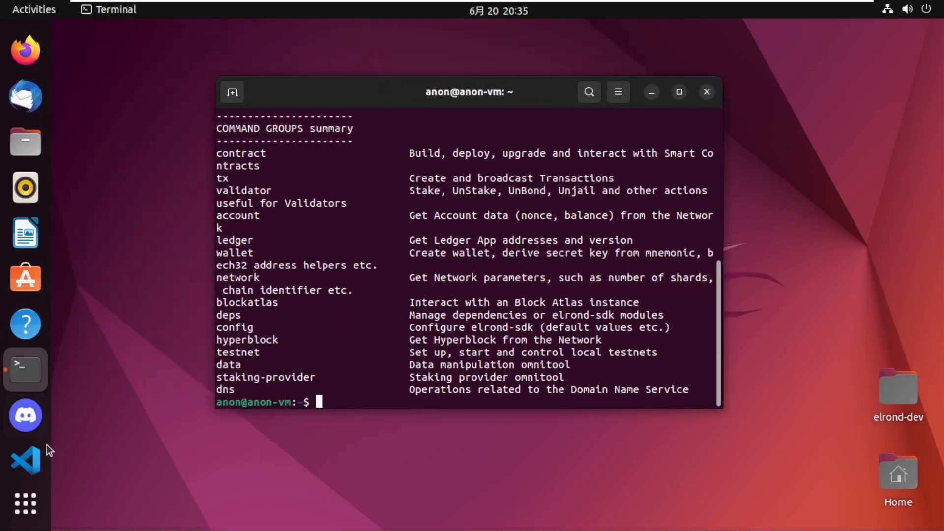
Switch to Visual Studio Code, run erdpy in its integrated terminal, then clear the output and enlarge the terminal area.
click(23, 429)
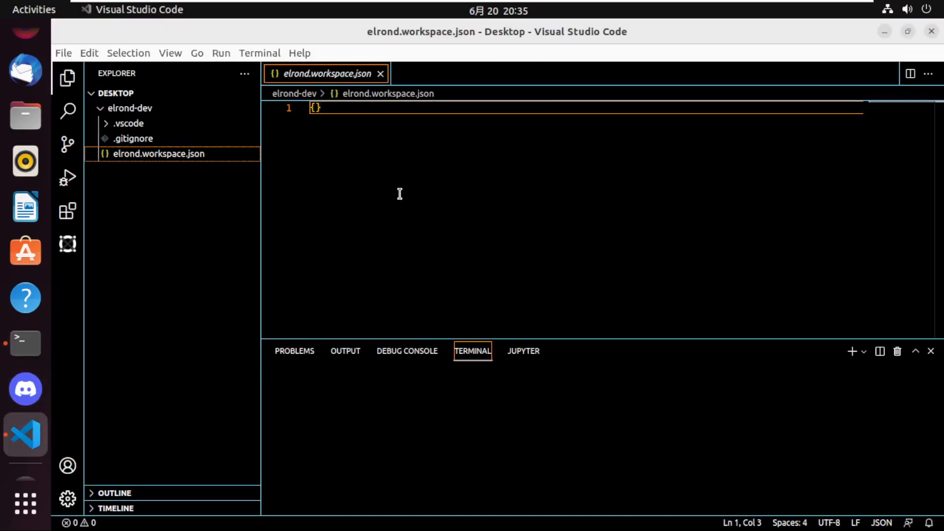
click(453, 464)
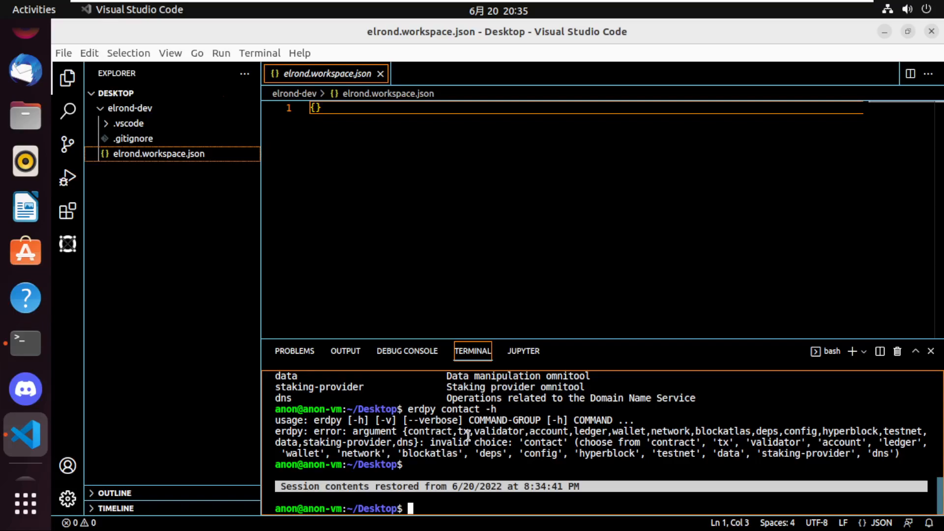
text(erdpy)
key(Return)
text(clear)
key(Return)
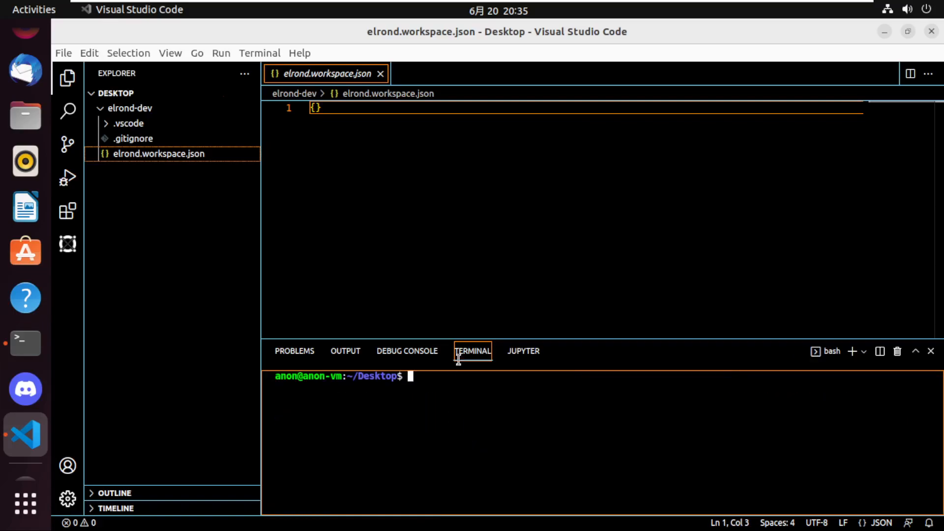
drag(603, 338, 605, 239)
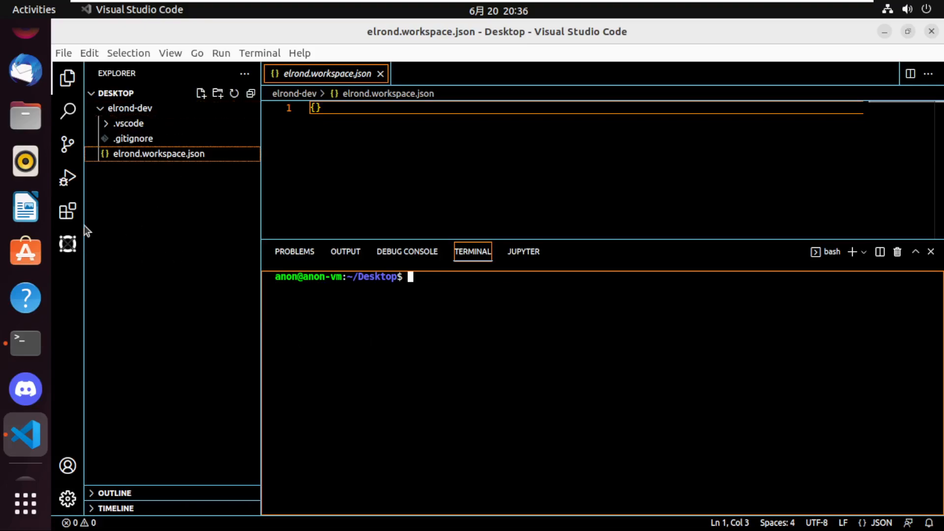
Fetch the available smart contract templates in the Elrond Workspace Explorer and look through the list, including ping-pong-egld.
click(68, 251)
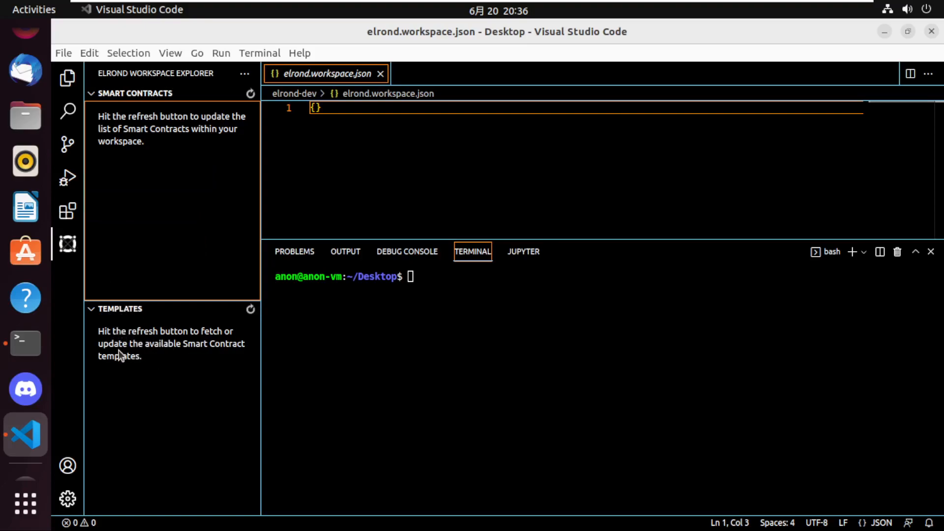
click(248, 313)
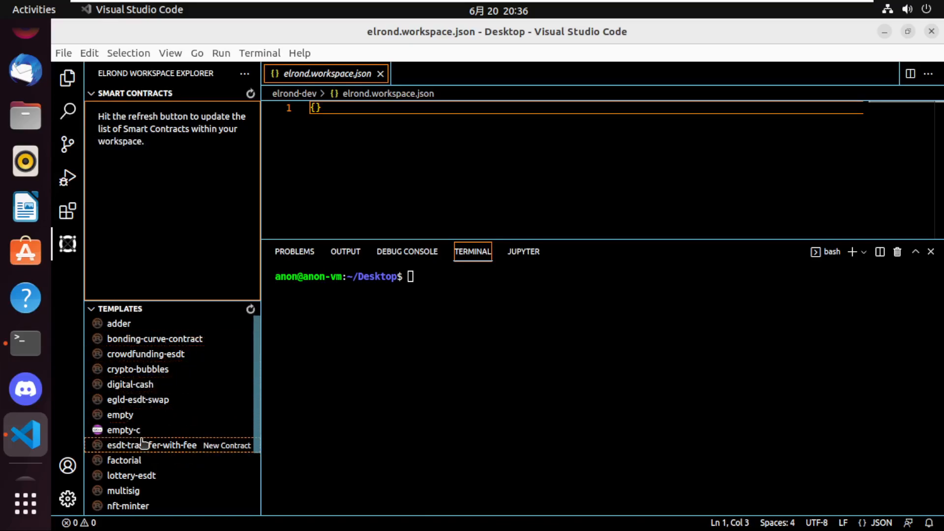
scroll(139, 415, down, 3)
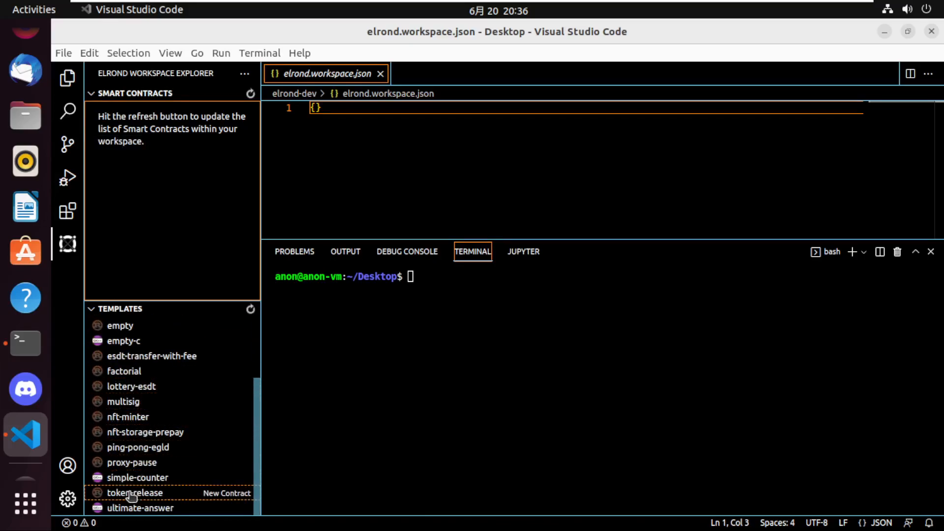
click(167, 448)
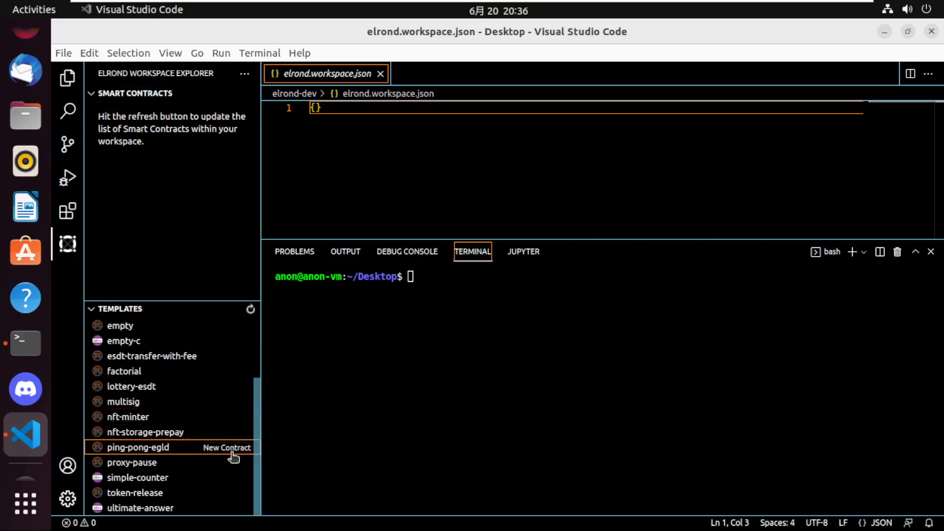
scroll(222, 425, up, 3)
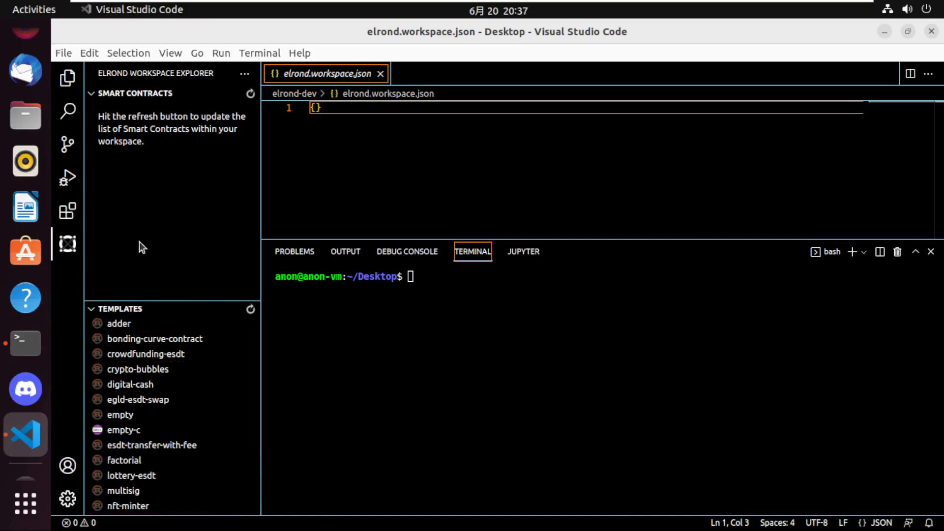
click(305, 248)
click(458, 359)
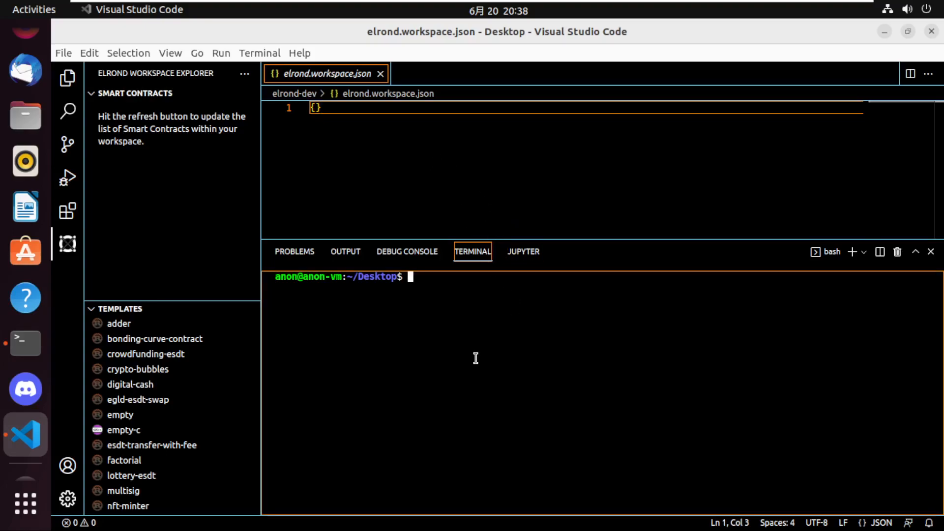